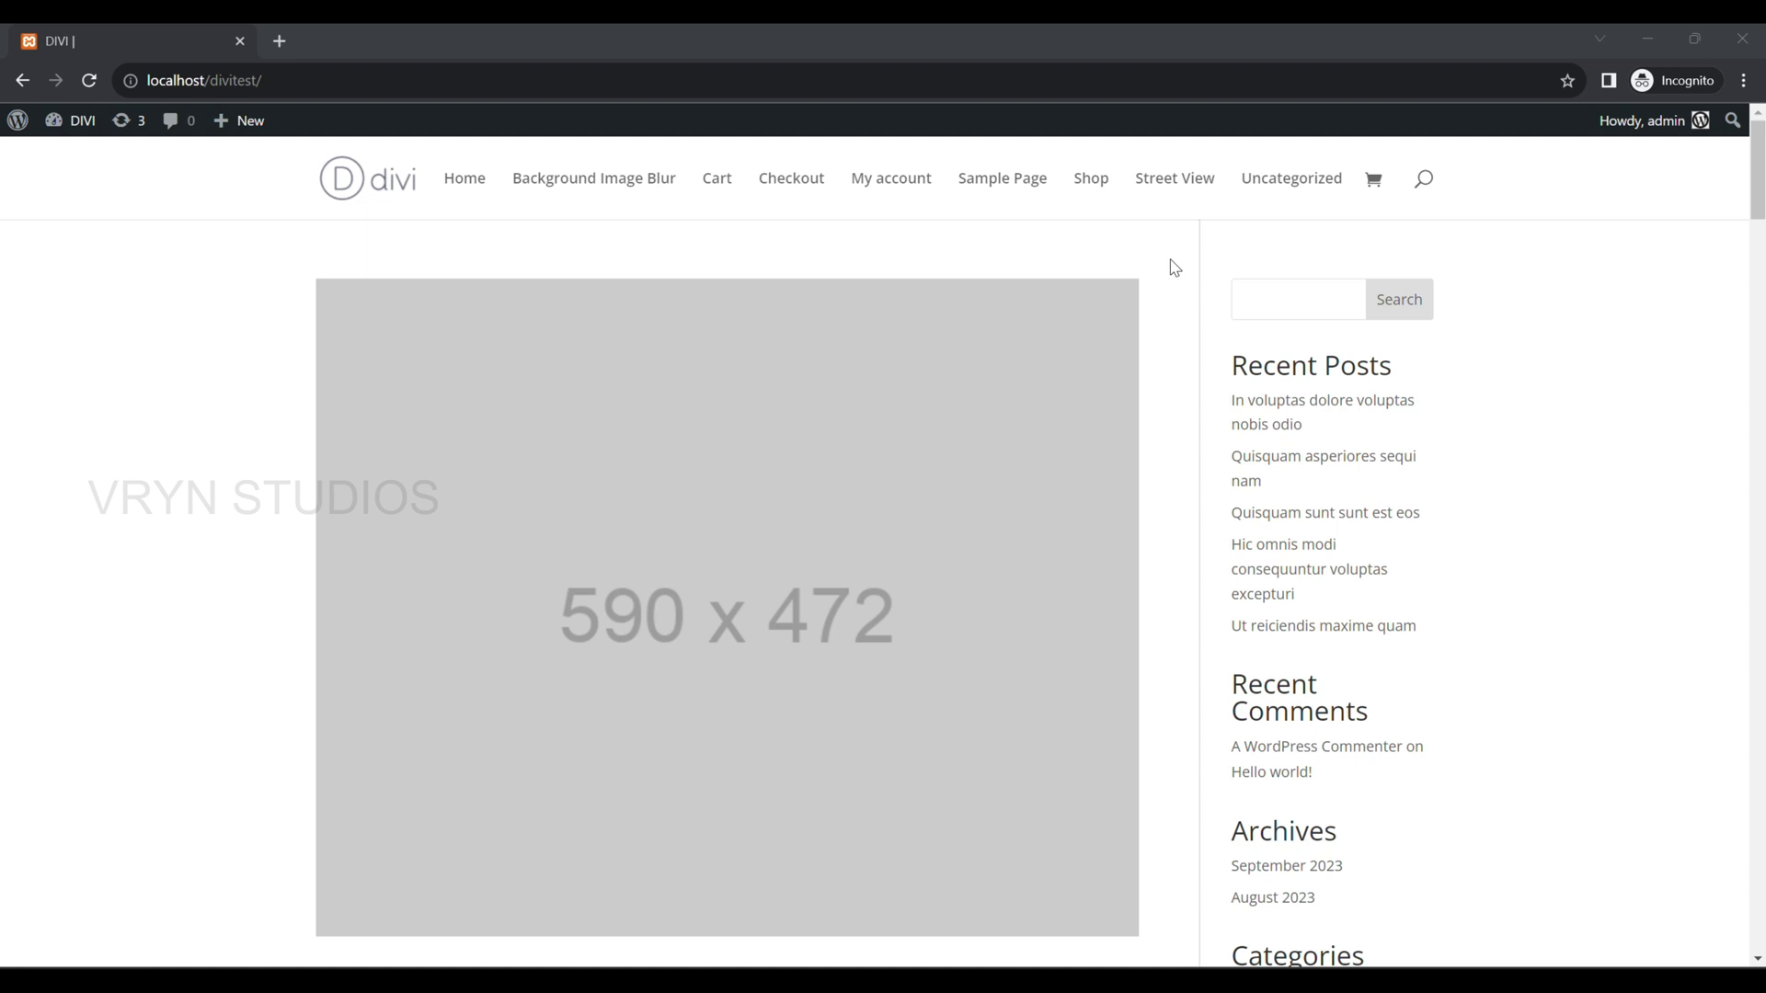
- Open the post 'In voluptas dolore voluptas nobis odio' and inspect its title and byline
scroll(1174, 267, down, 5)
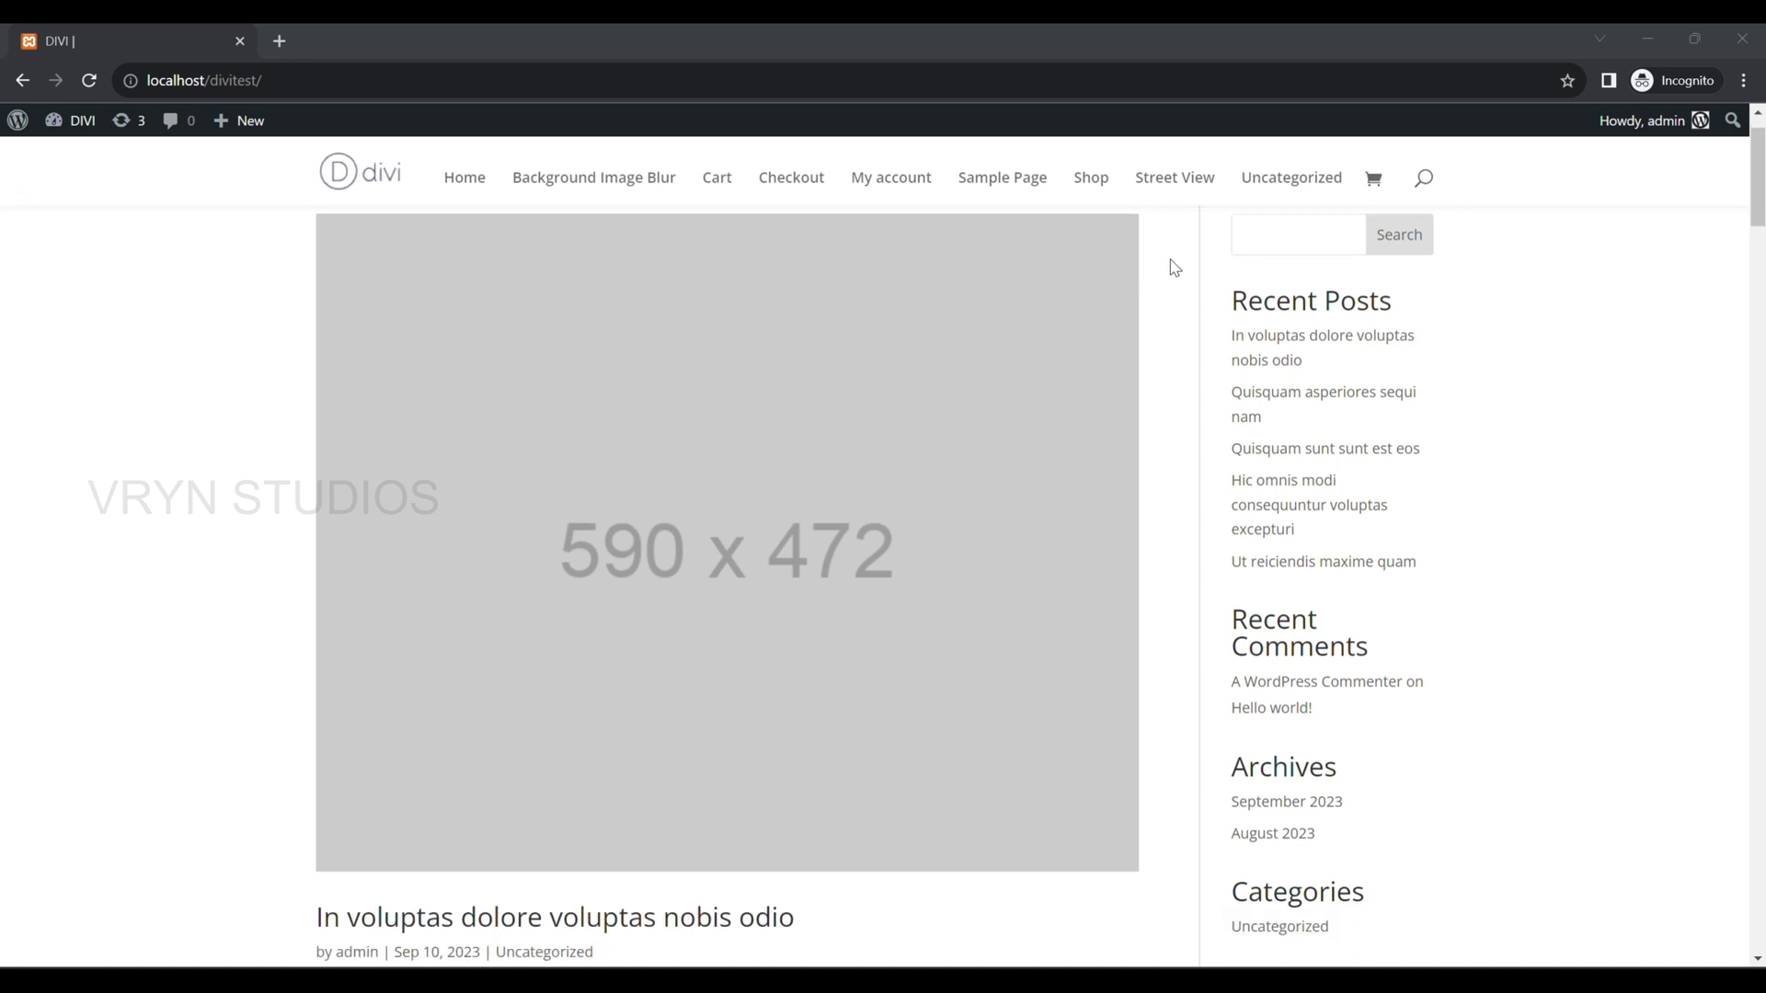
scroll(1174, 267, up, 5)
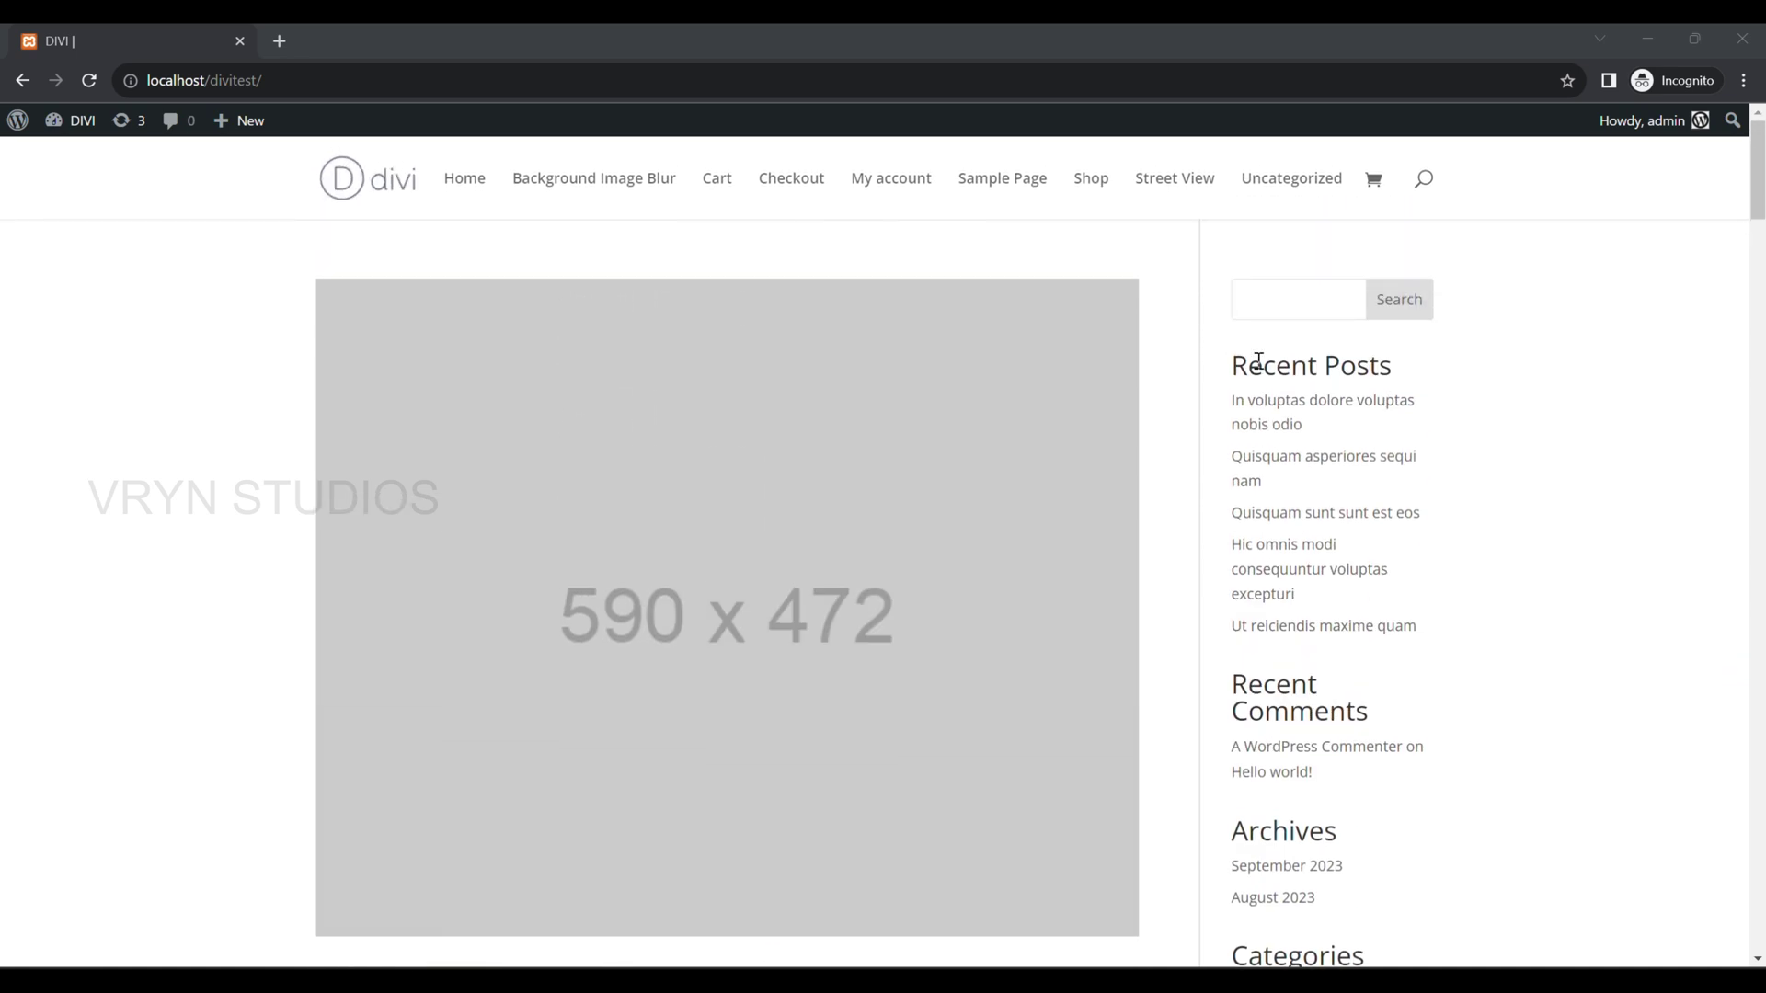
click(1314, 415)
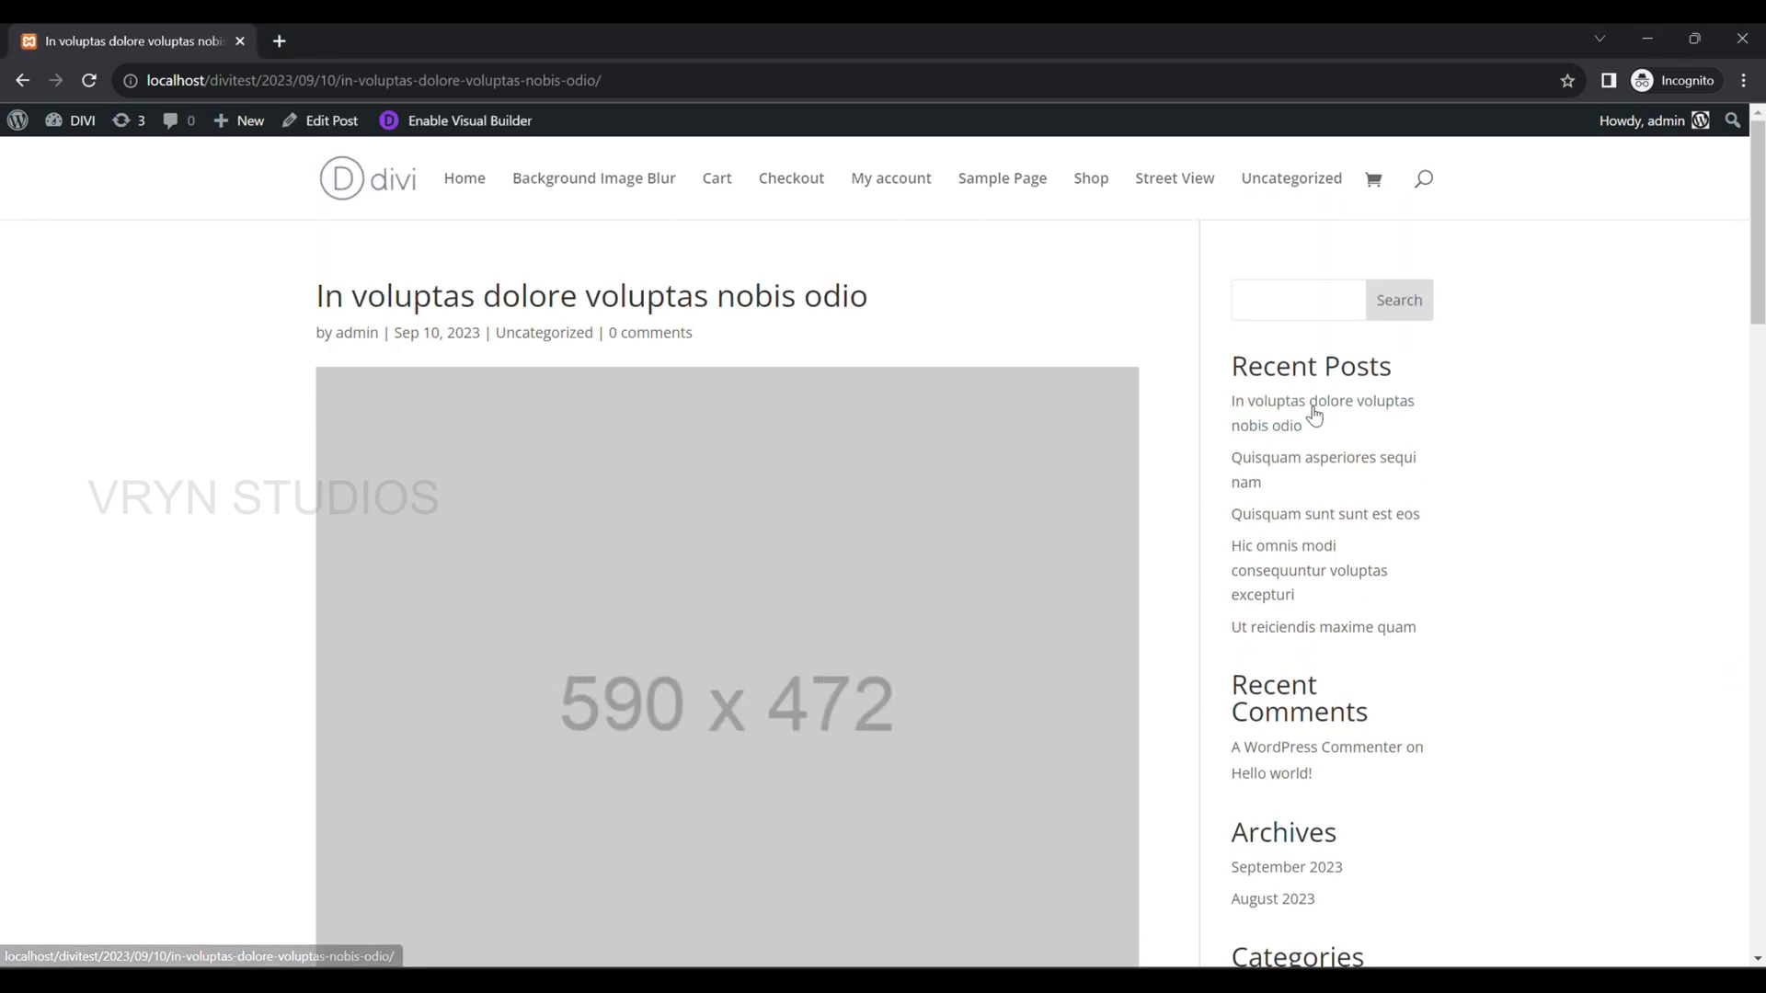
drag(1762, 165, 1763, 227)
drag(276, 312, 777, 355)
click(784, 343)
- Scroll past the featured image to the Submit a Comment form, then back to the top
scroll(800, 331, down, 3)
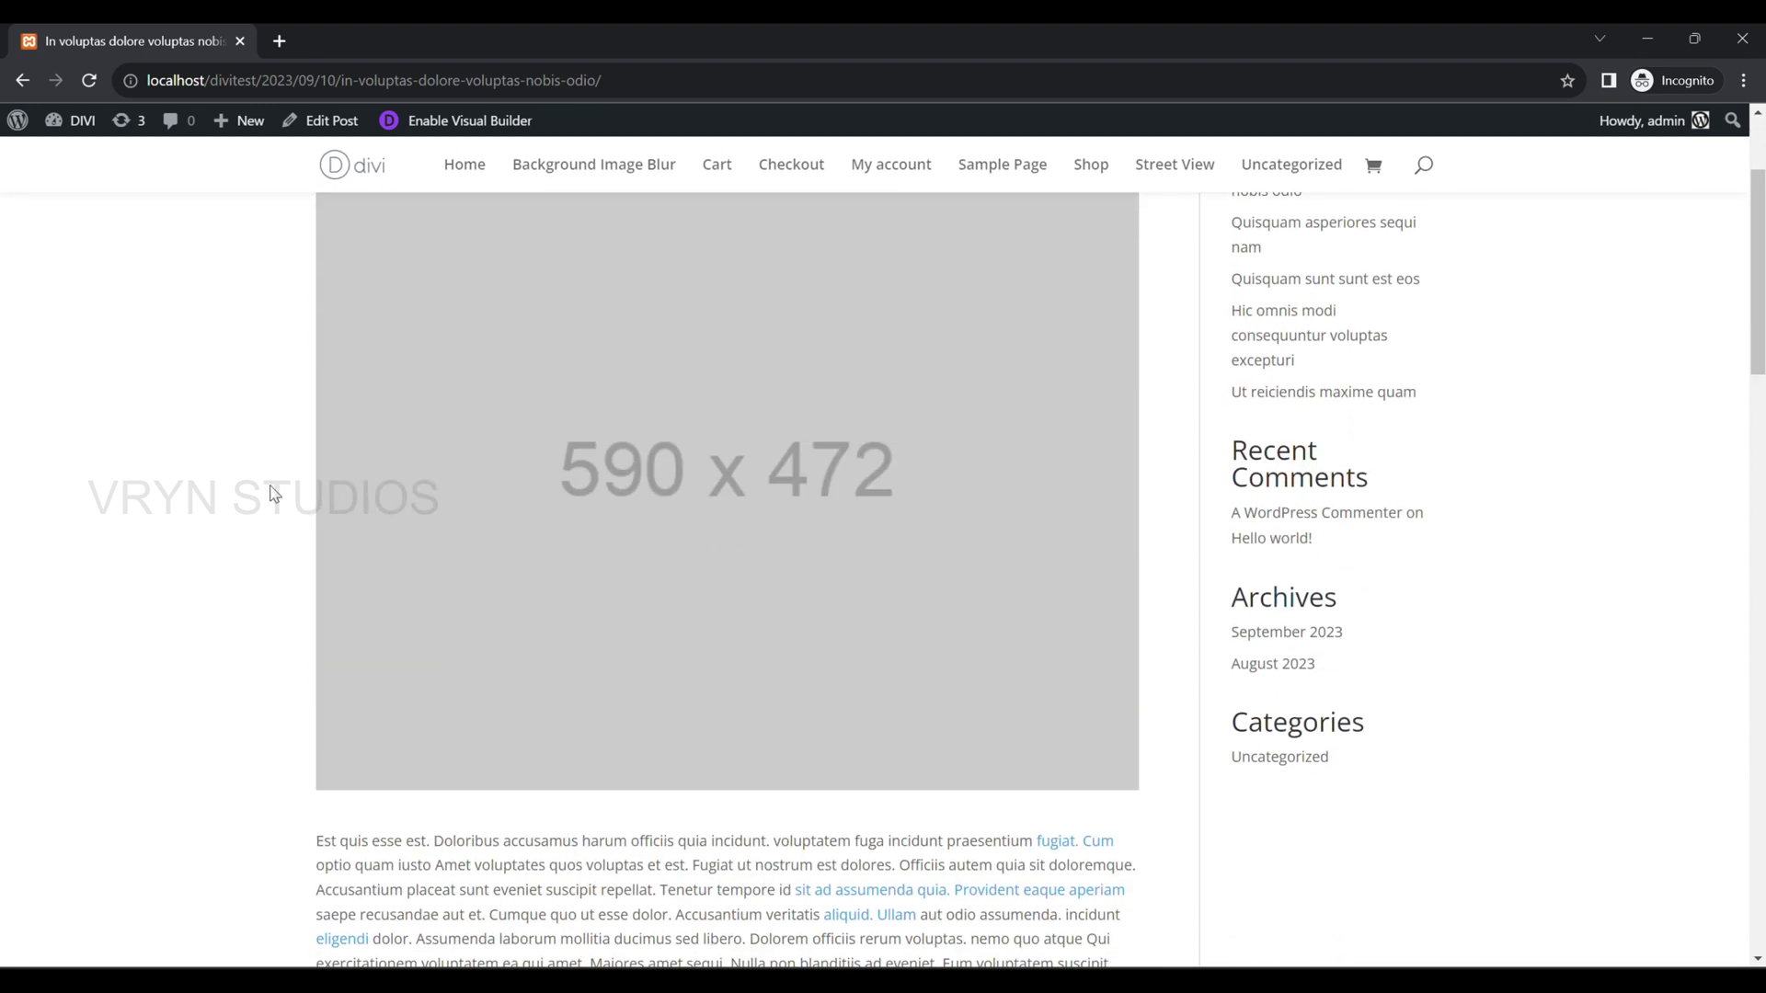
double_click(900, 489)
click(1688, 498)
scroll(1596, 493, down, 20)
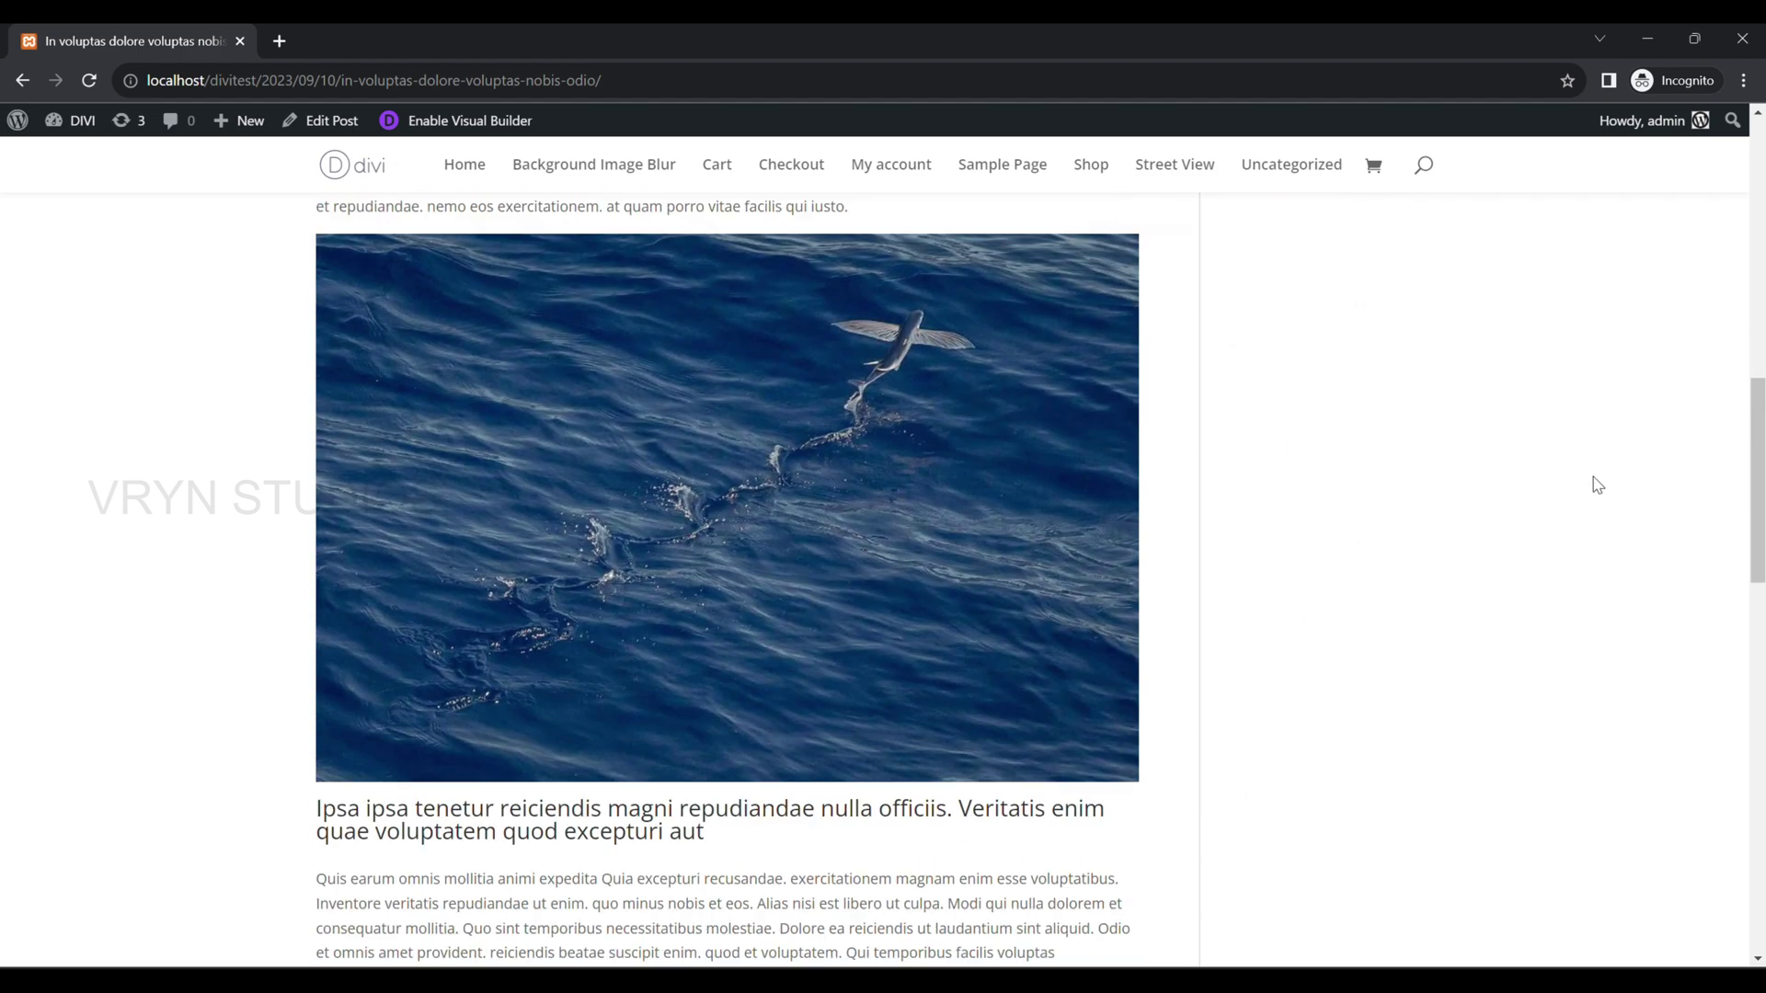
scroll(1586, 472, down, 3)
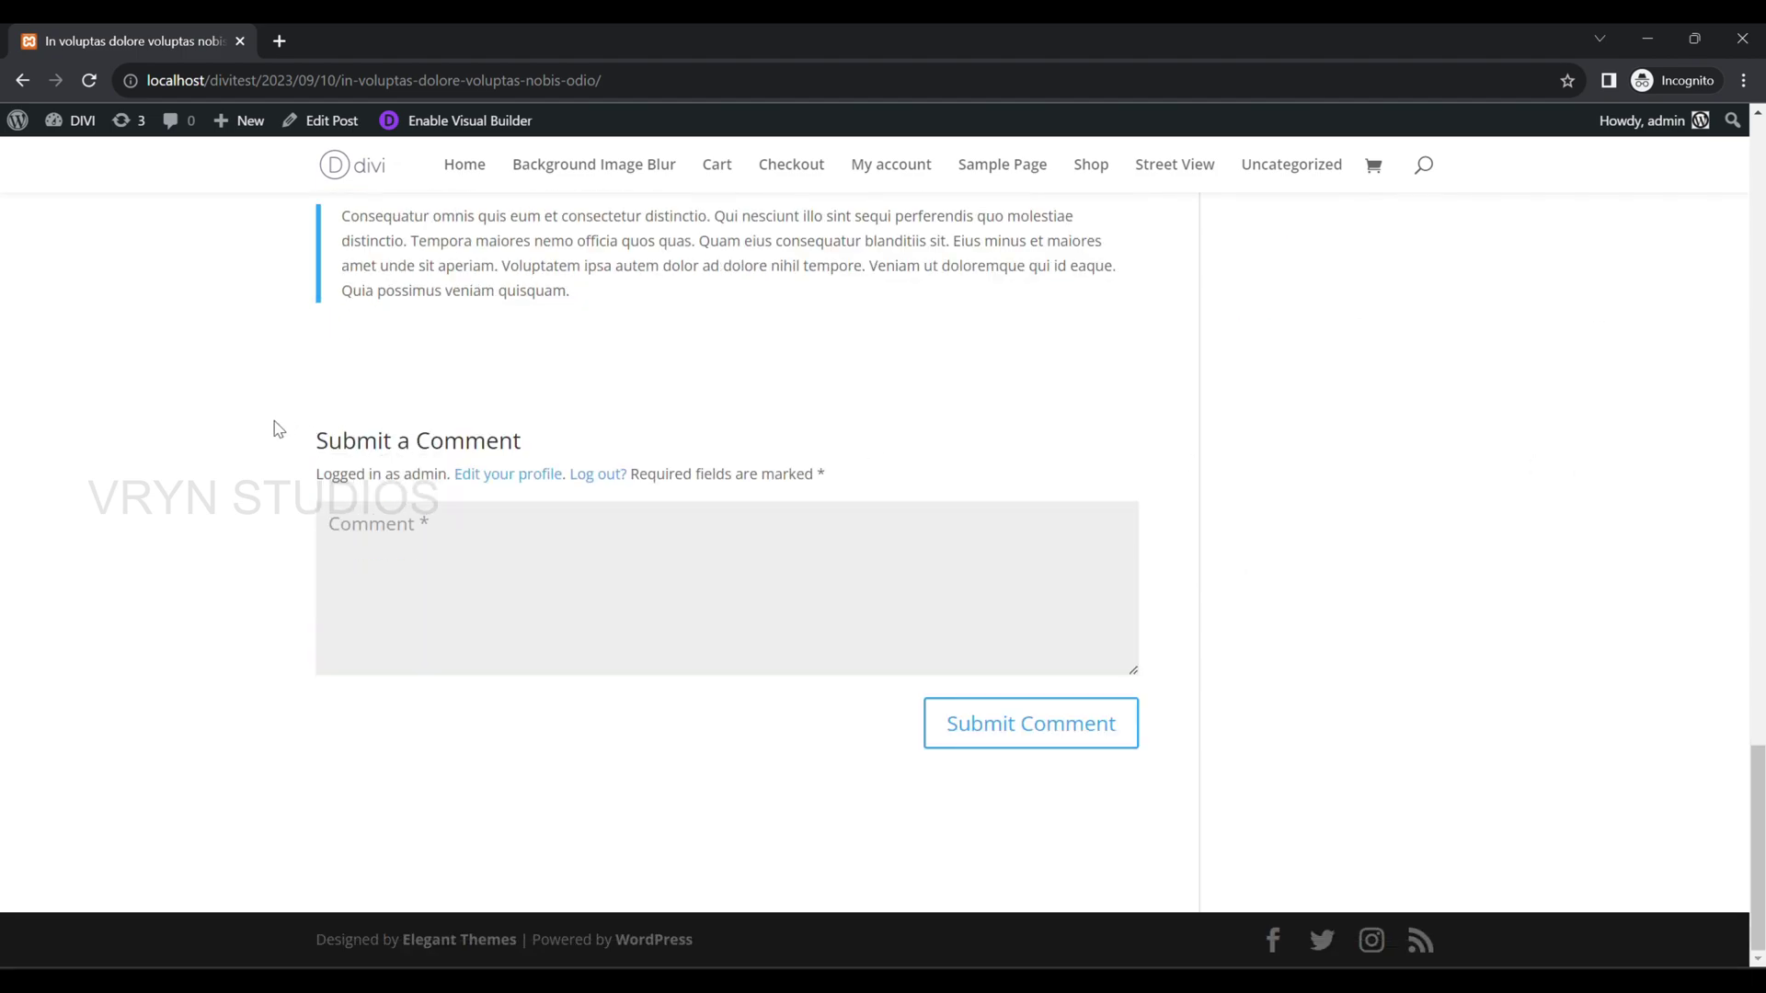
drag(277, 429, 688, 456)
click(754, 407)
scroll(1646, 481, up, 20)
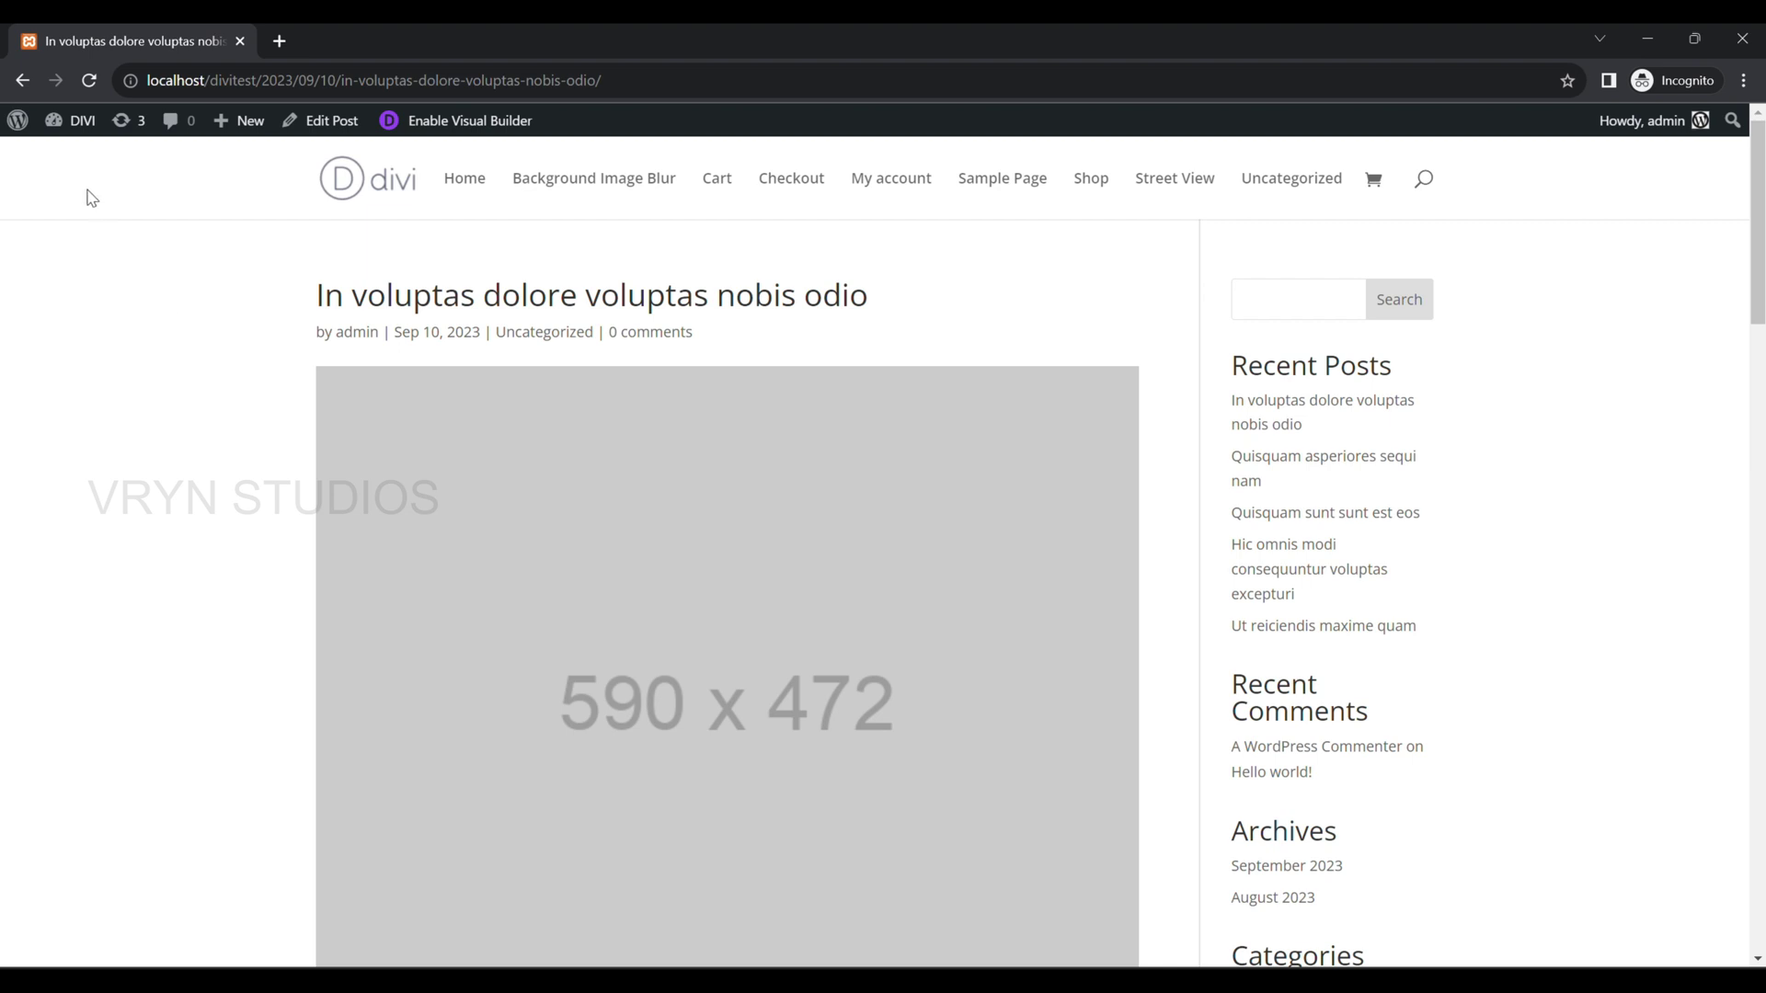
- Create a new Theme Builder template from scratch assigned to All Posts
click(81, 158)
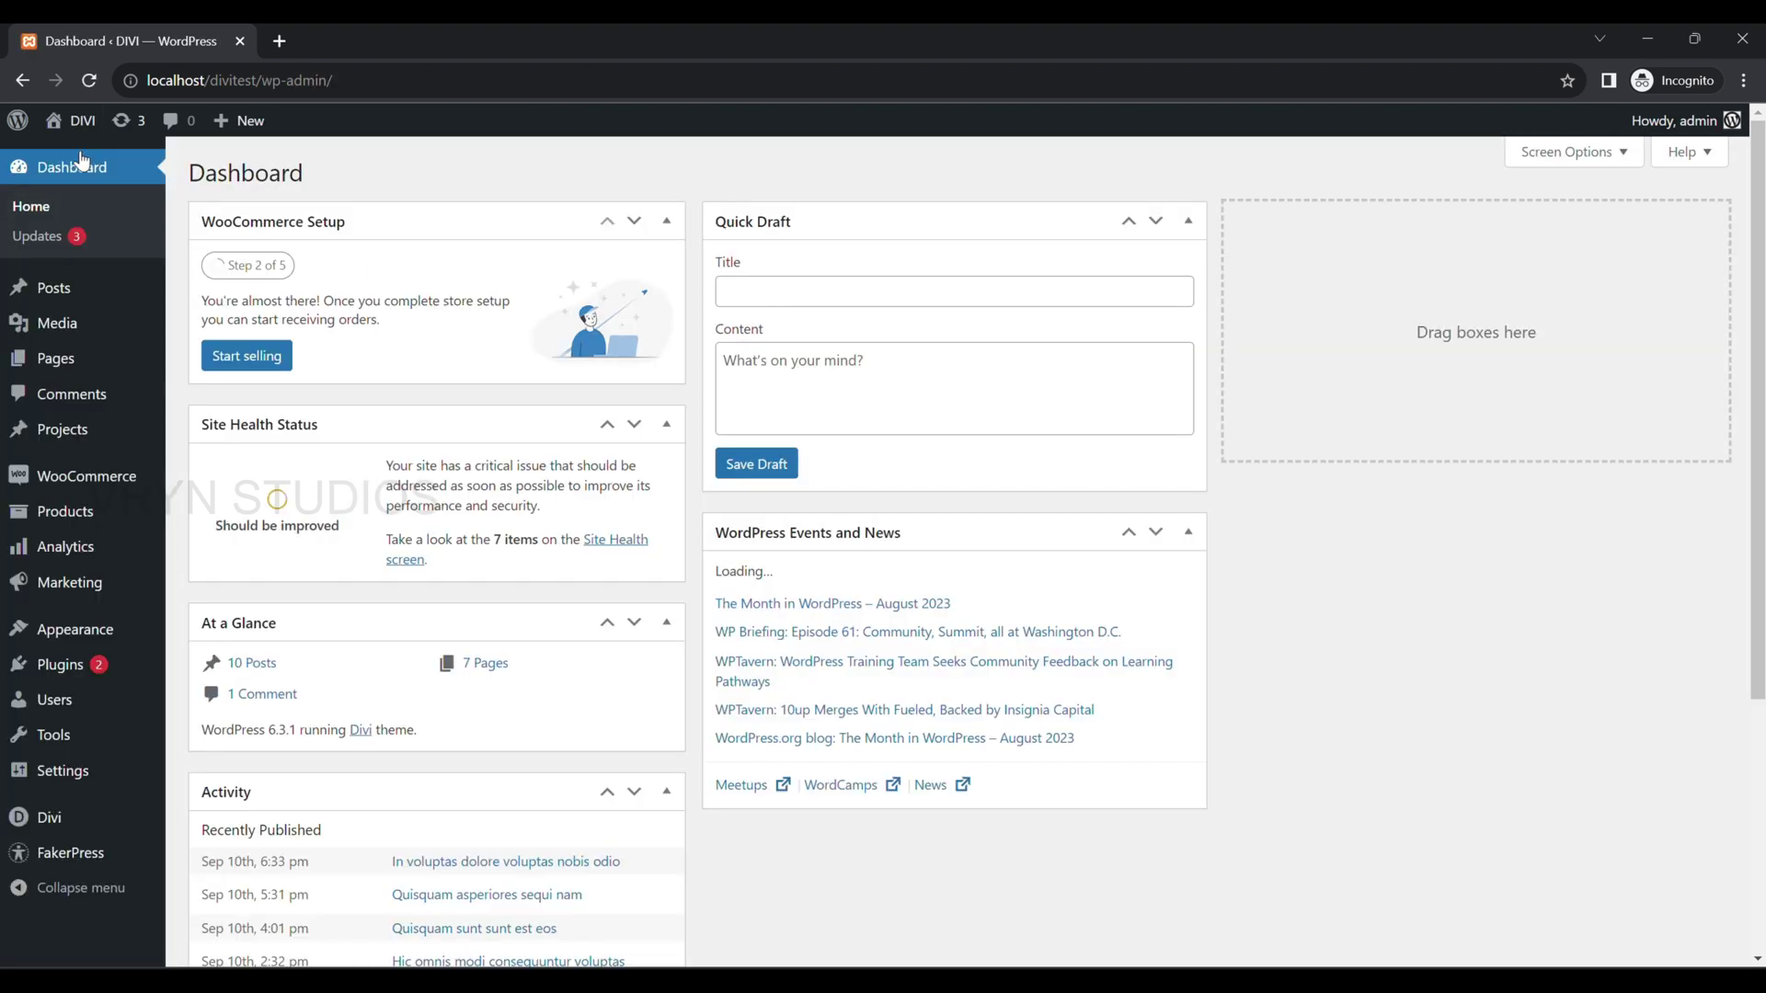
mouse_move(80, 833)
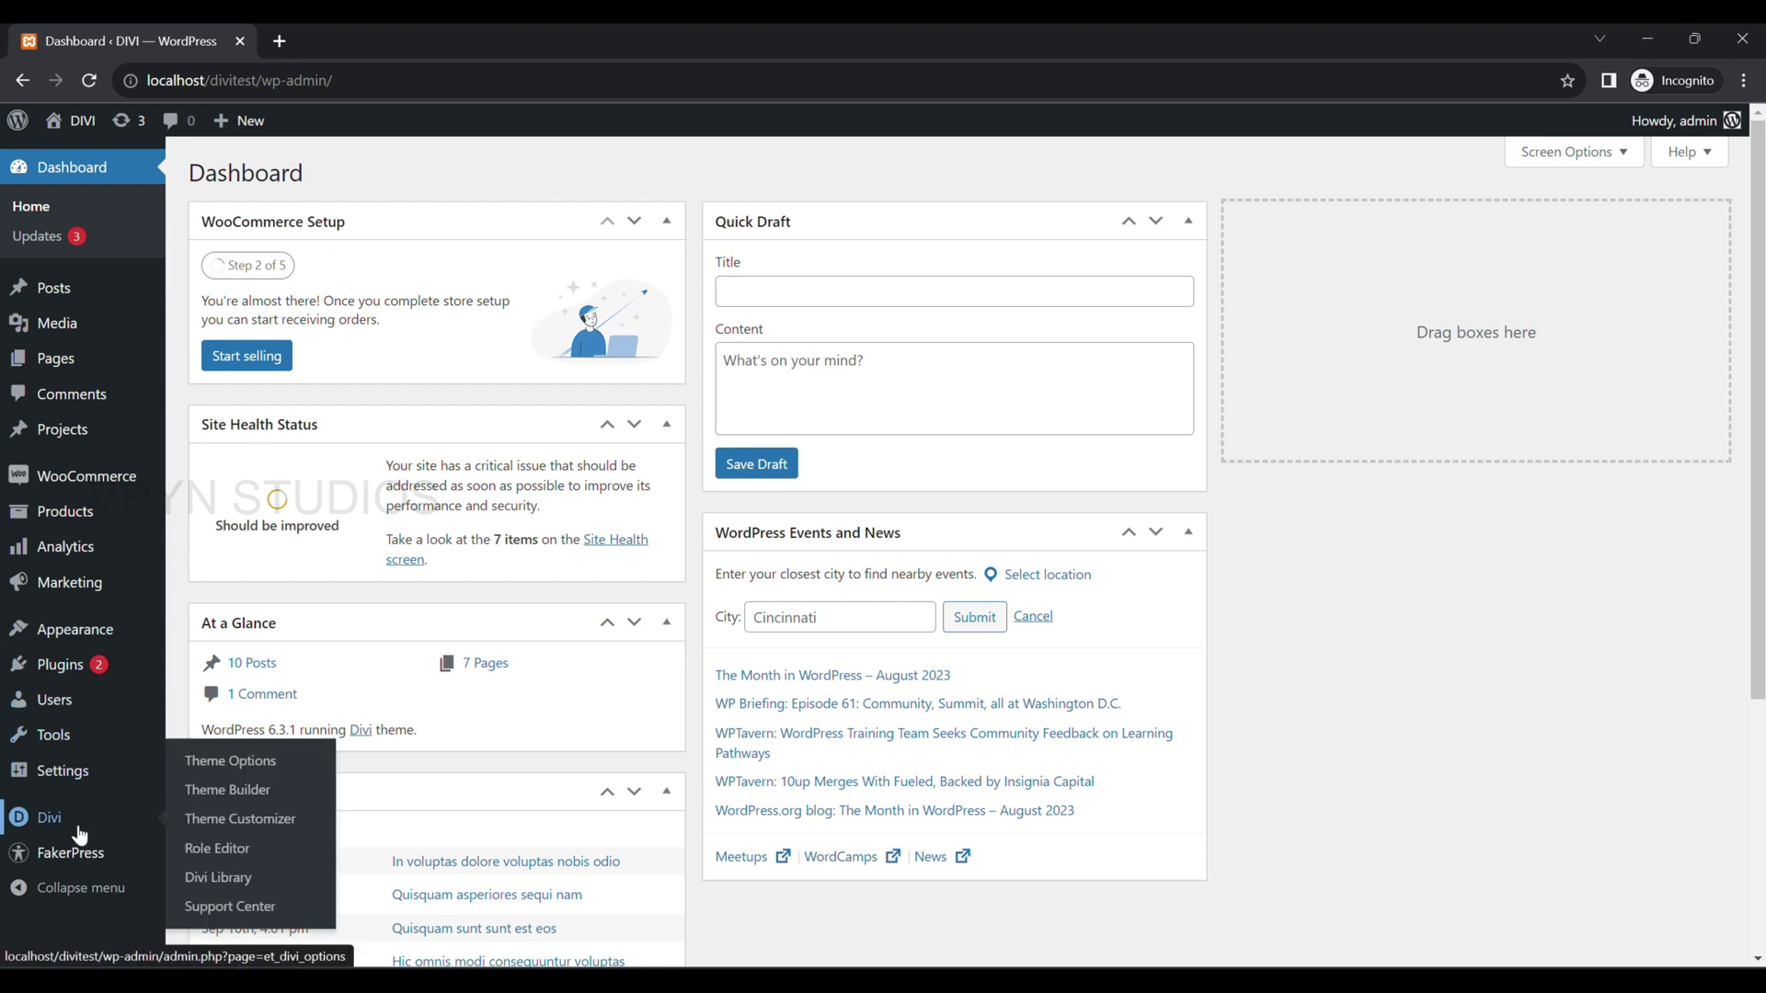
click(272, 796)
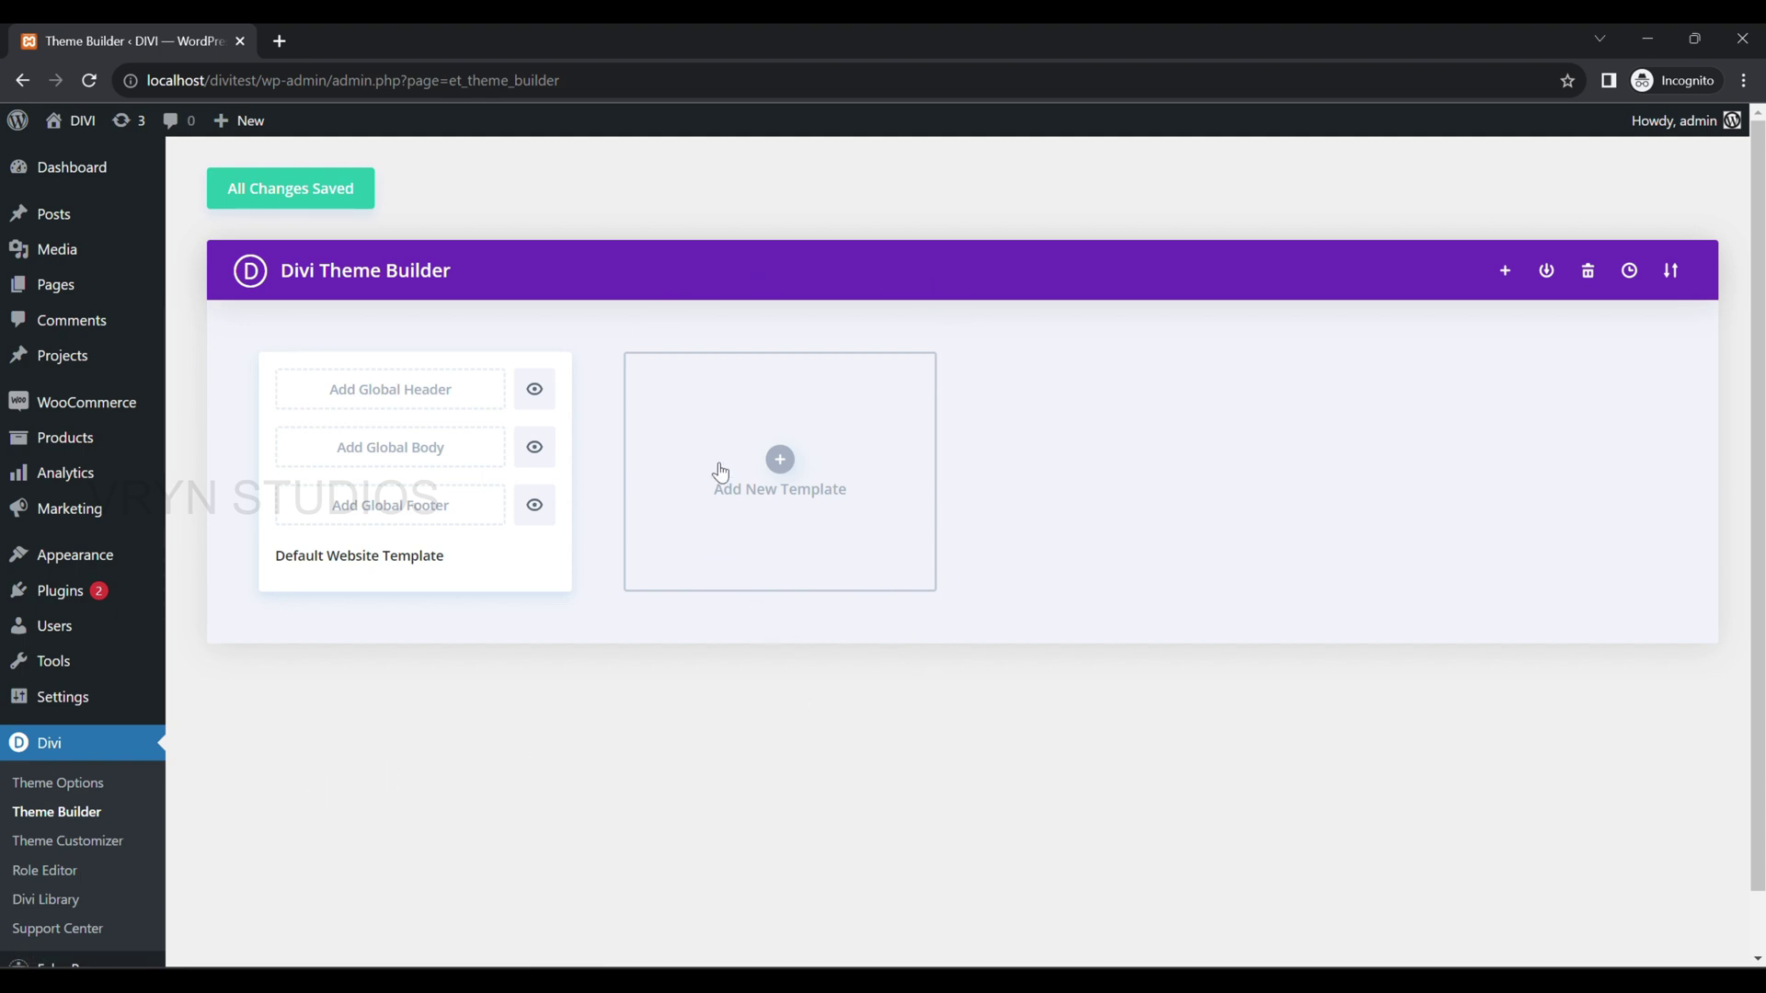
click(780, 460)
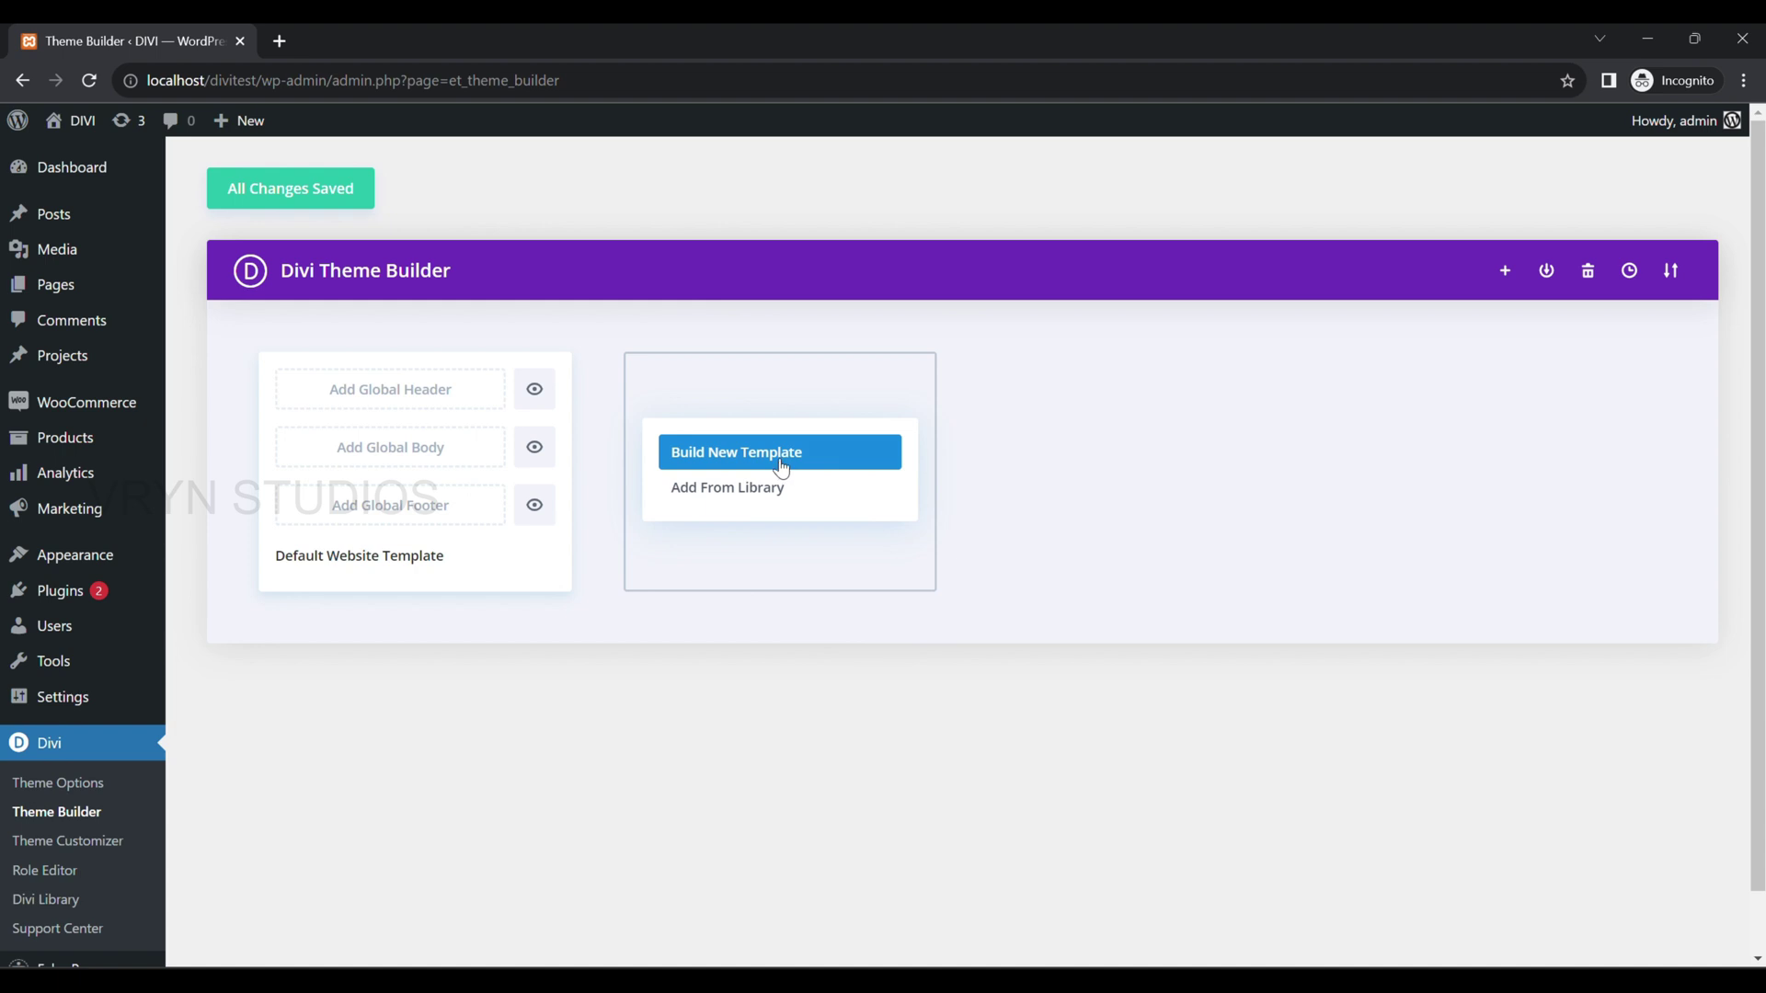
click(783, 462)
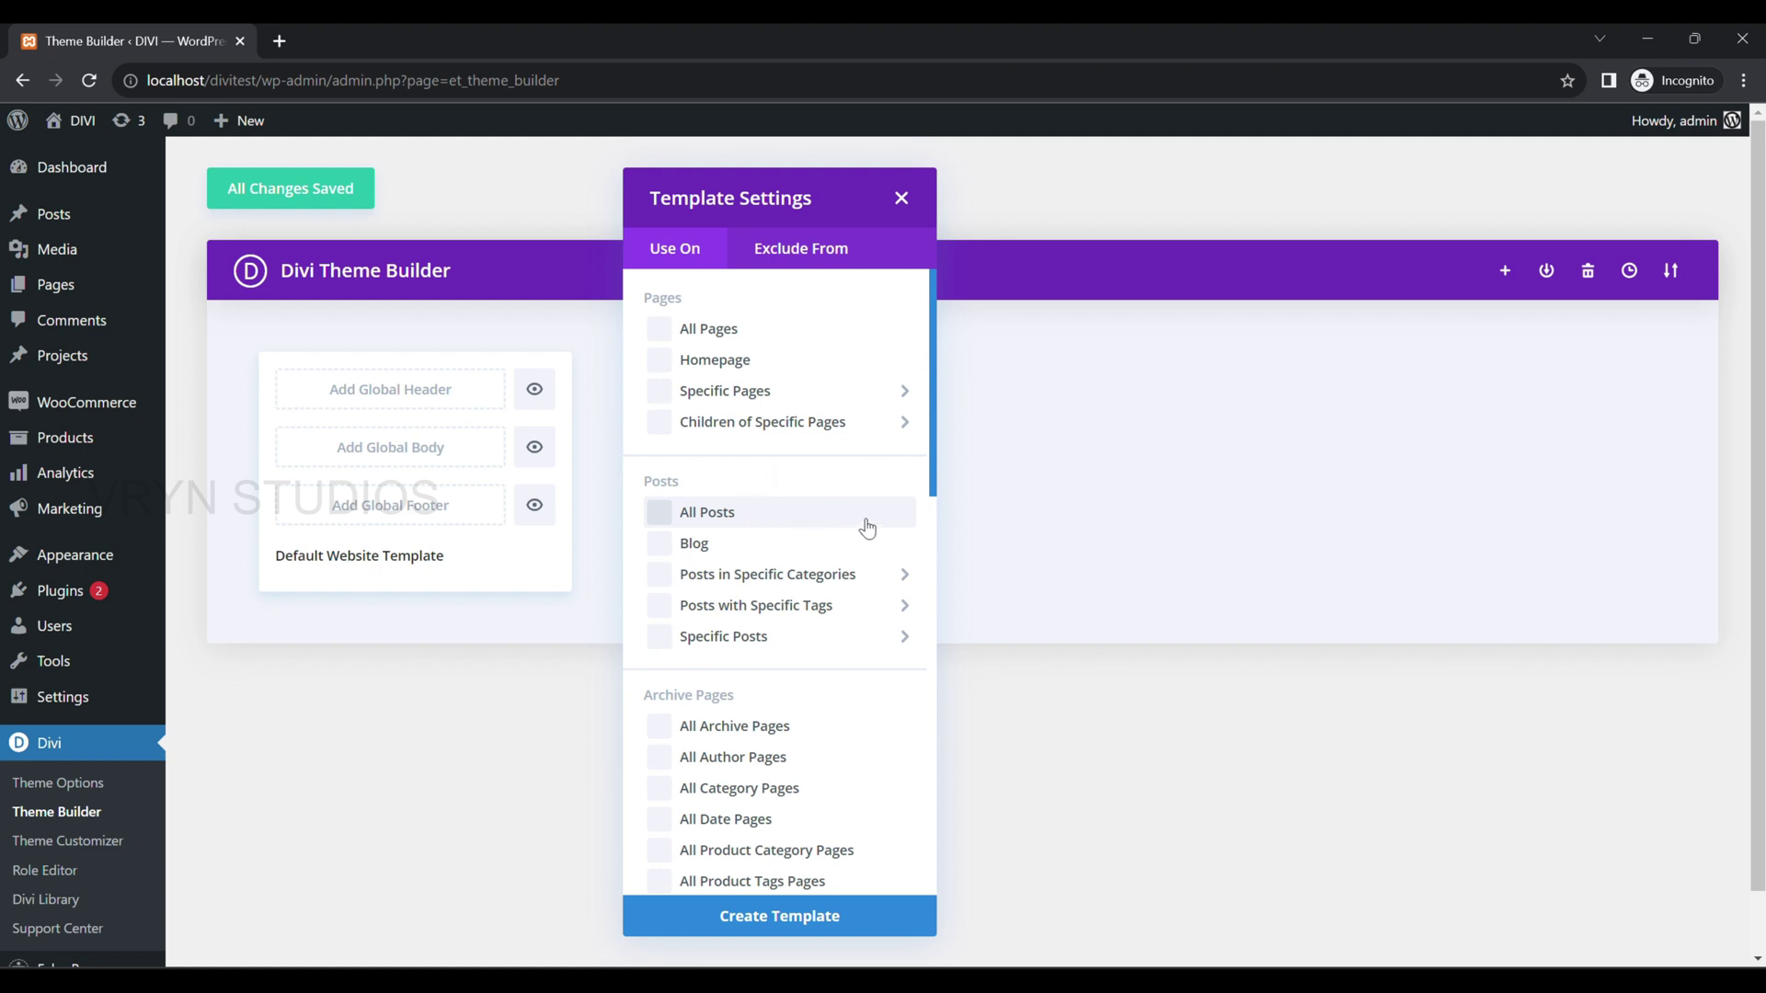
click(867, 927)
- Add a custom body to the All Posts template and build it from scratch
mouse_move(789, 441)
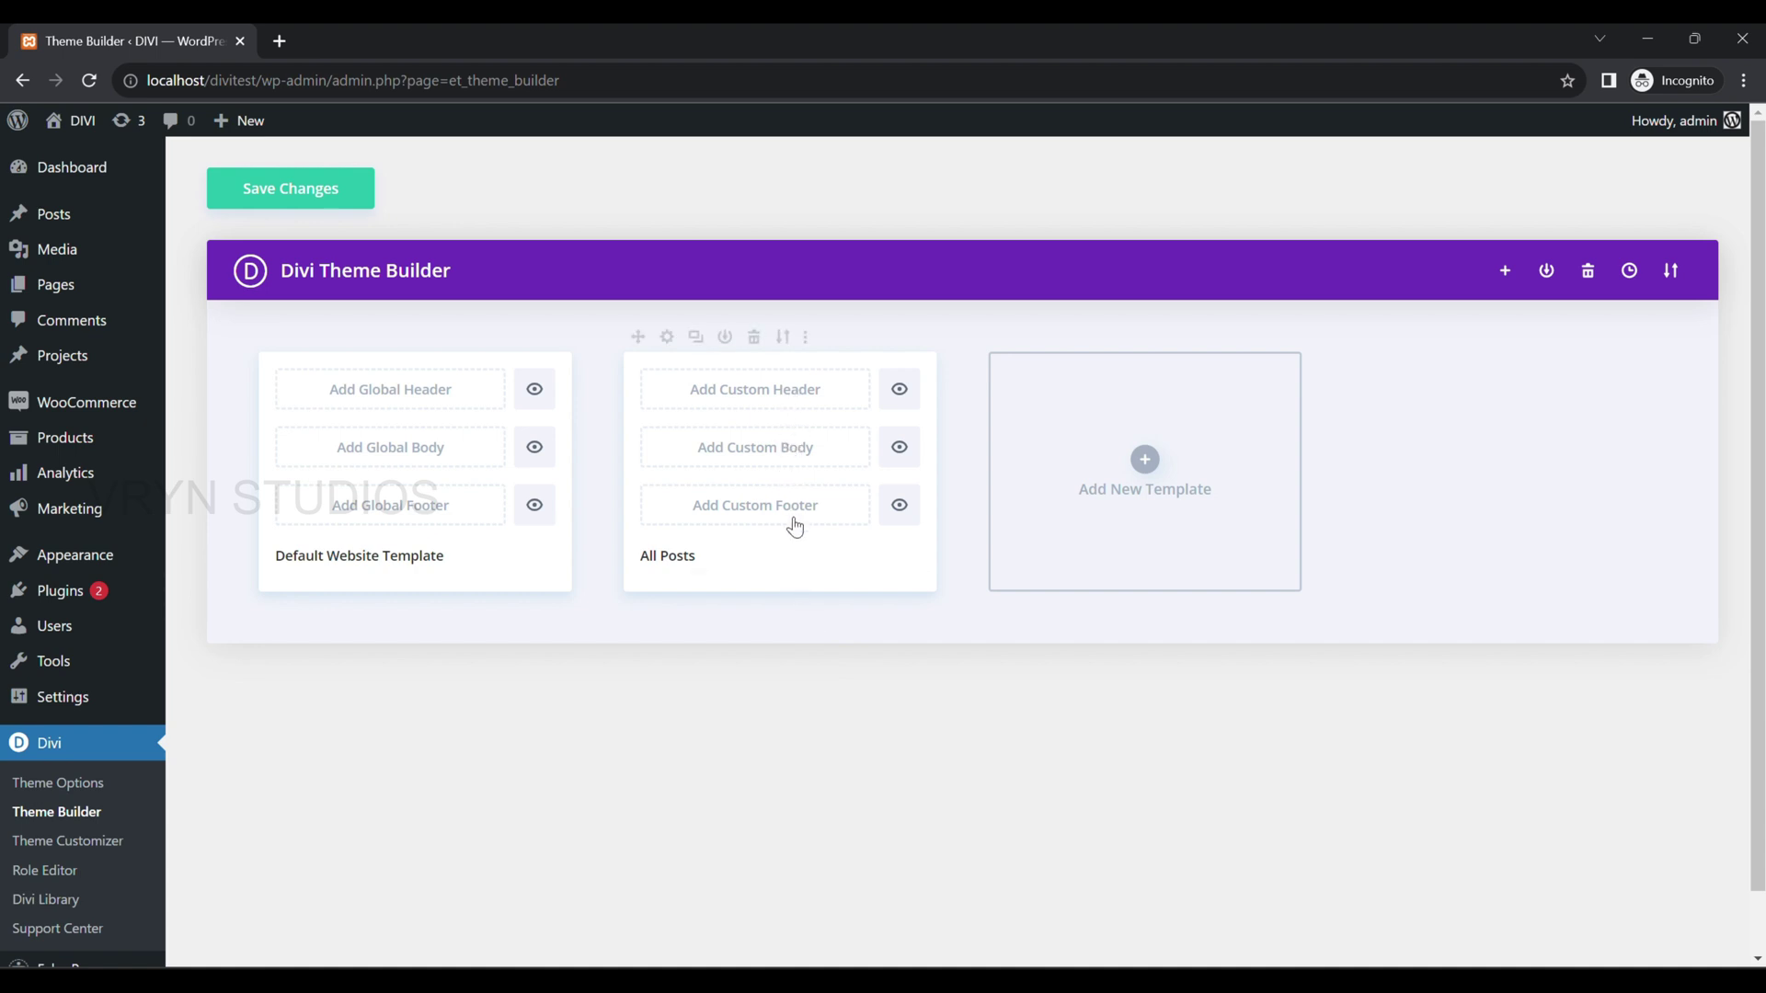
click(835, 451)
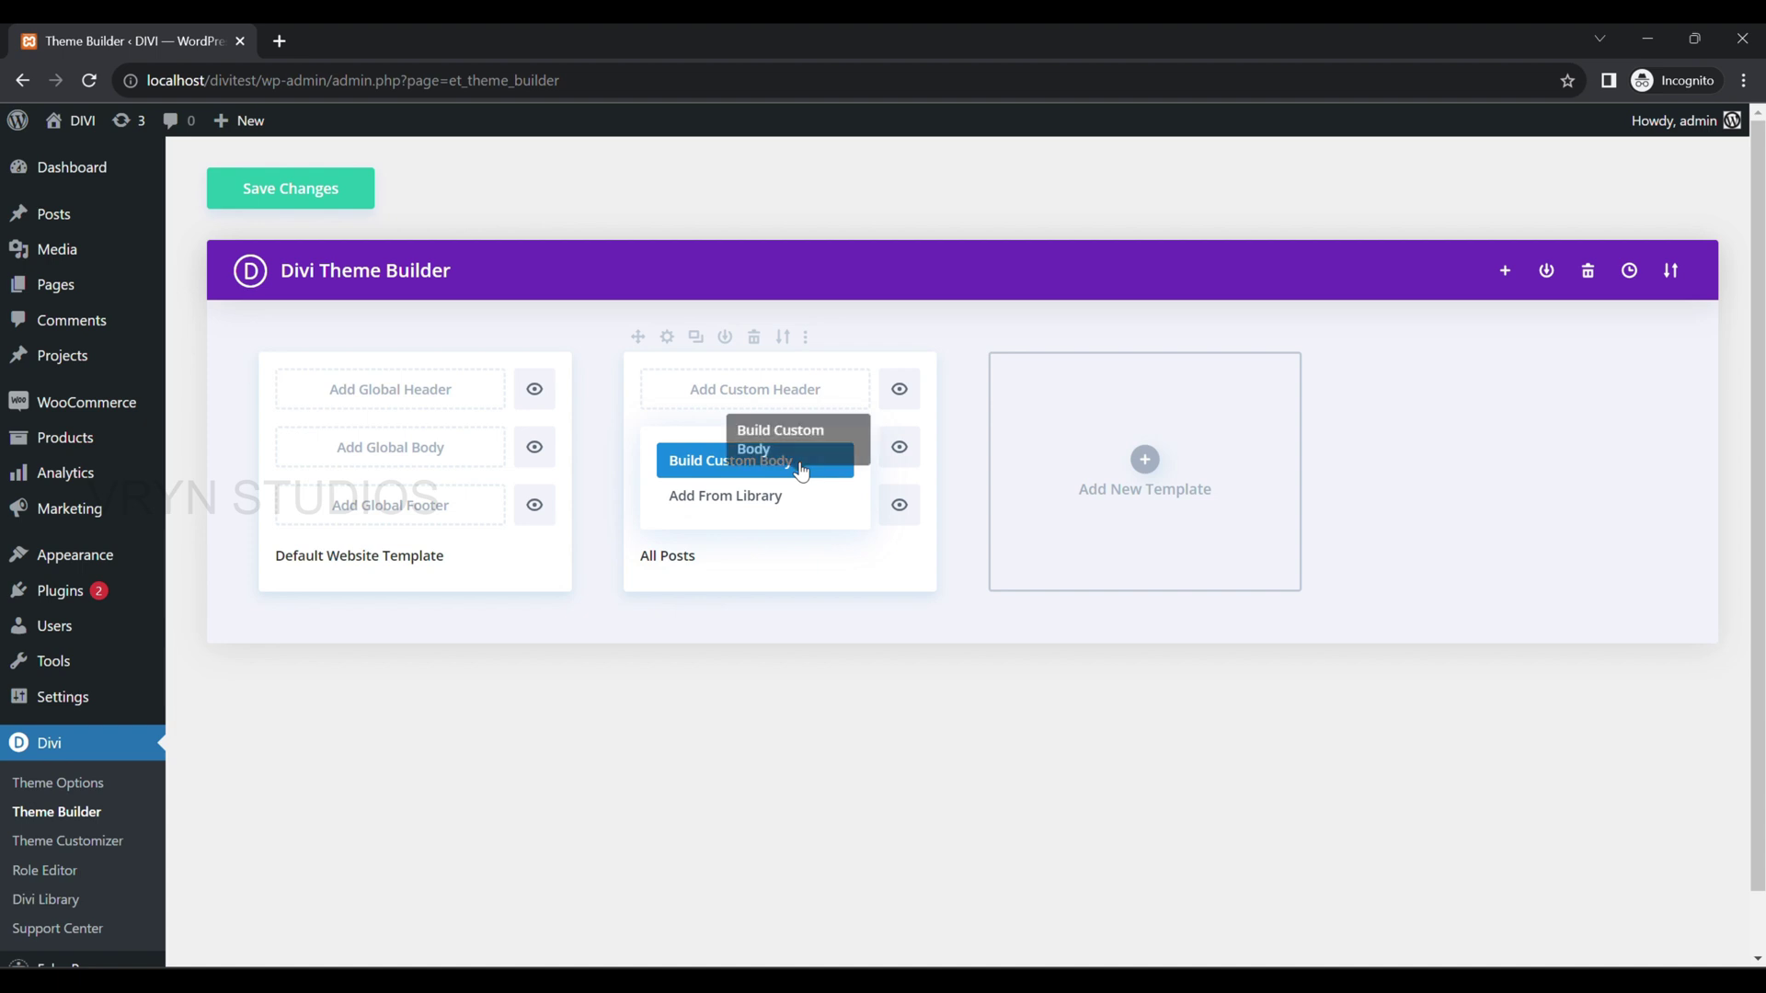
click(728, 470)
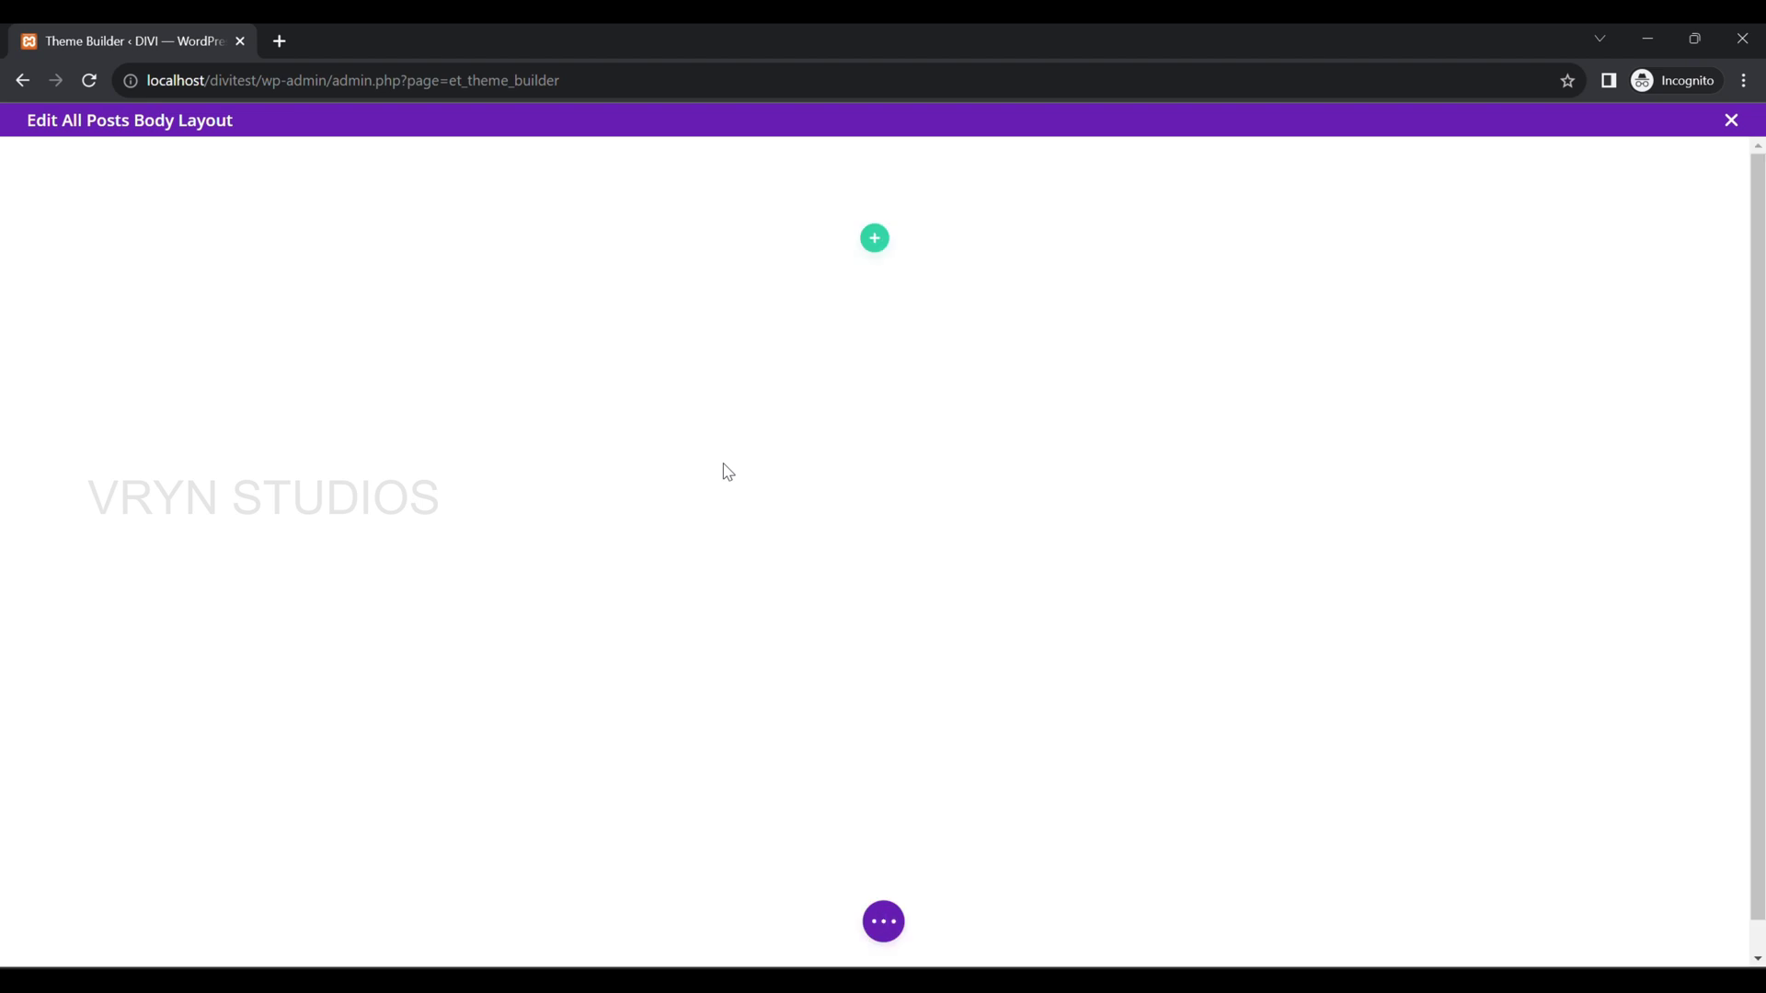
- Insert a one-column row containing a Post Title module
click(884, 241)
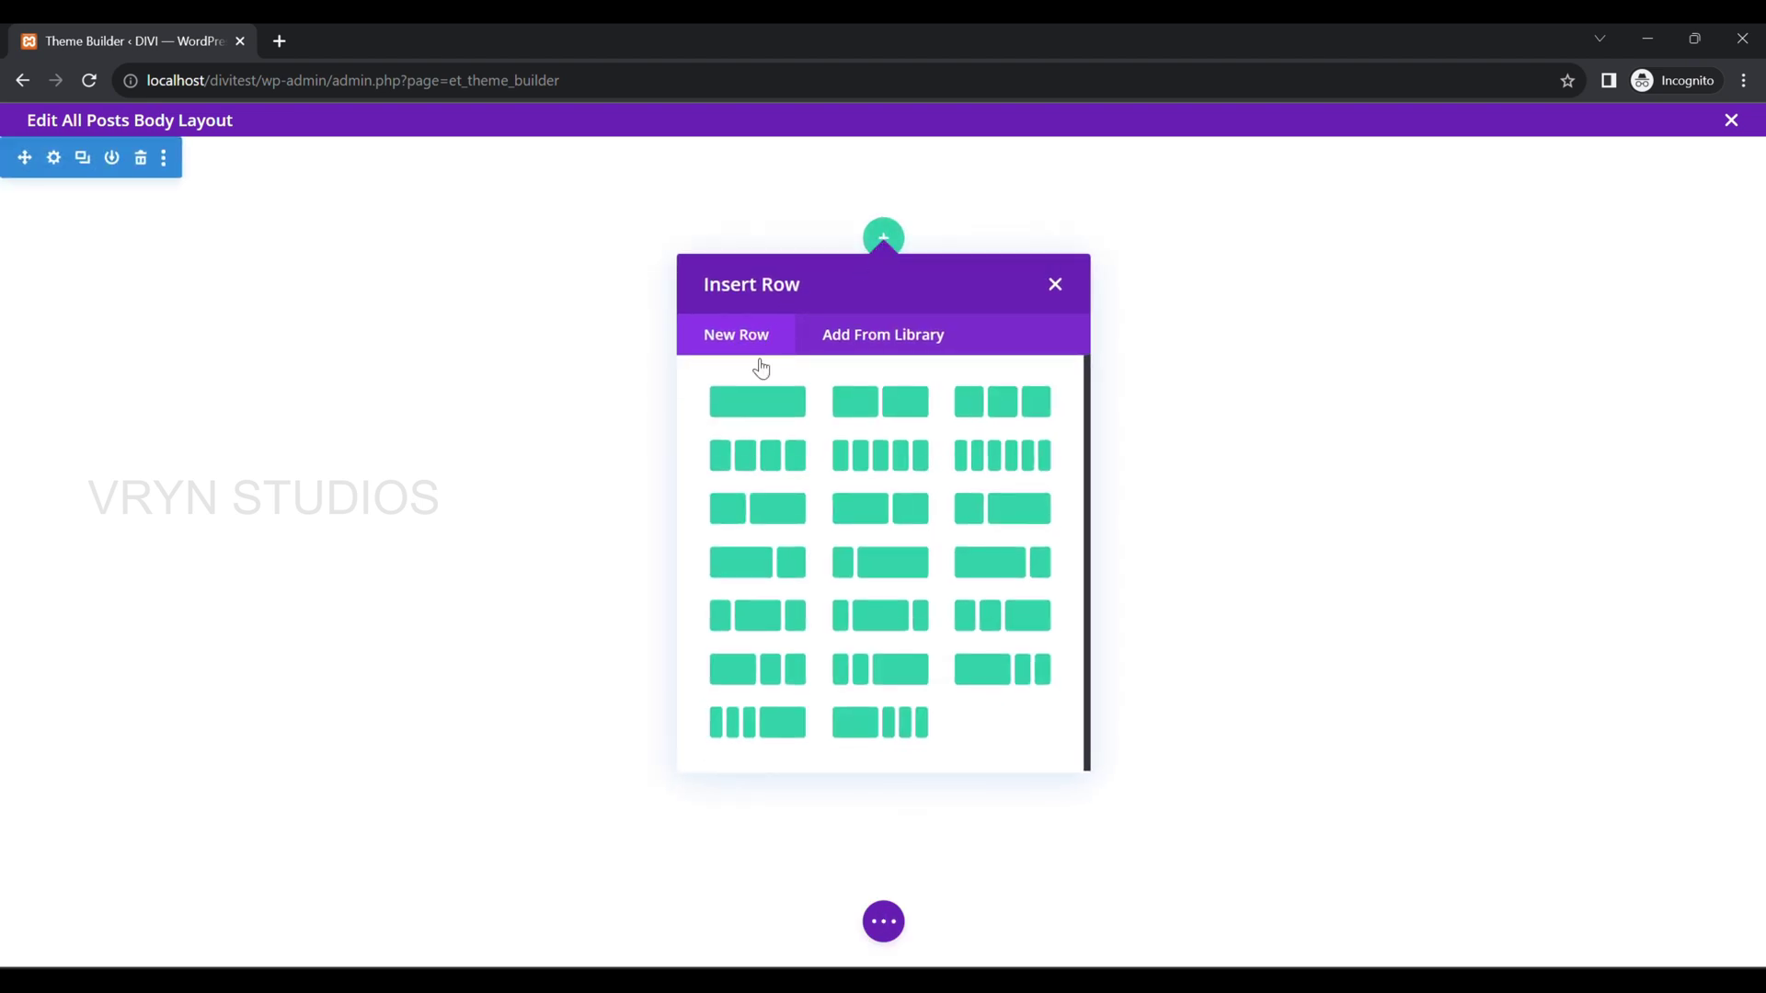
click(754, 402)
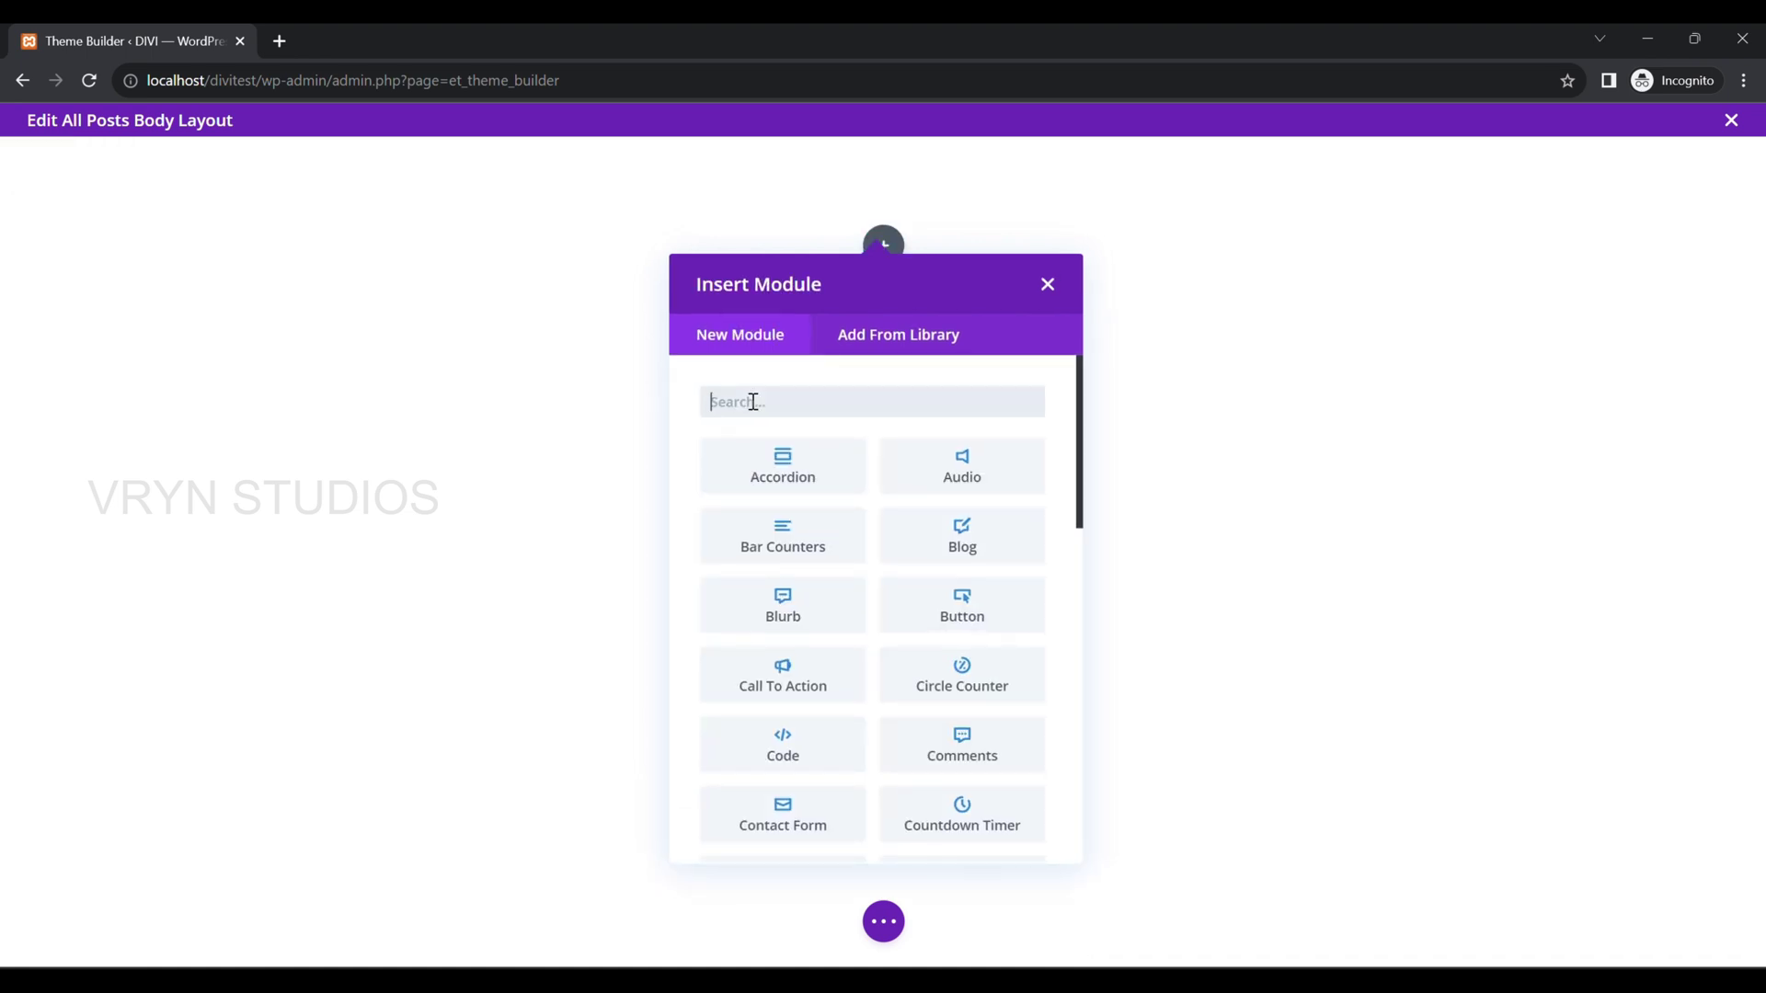
text(post)
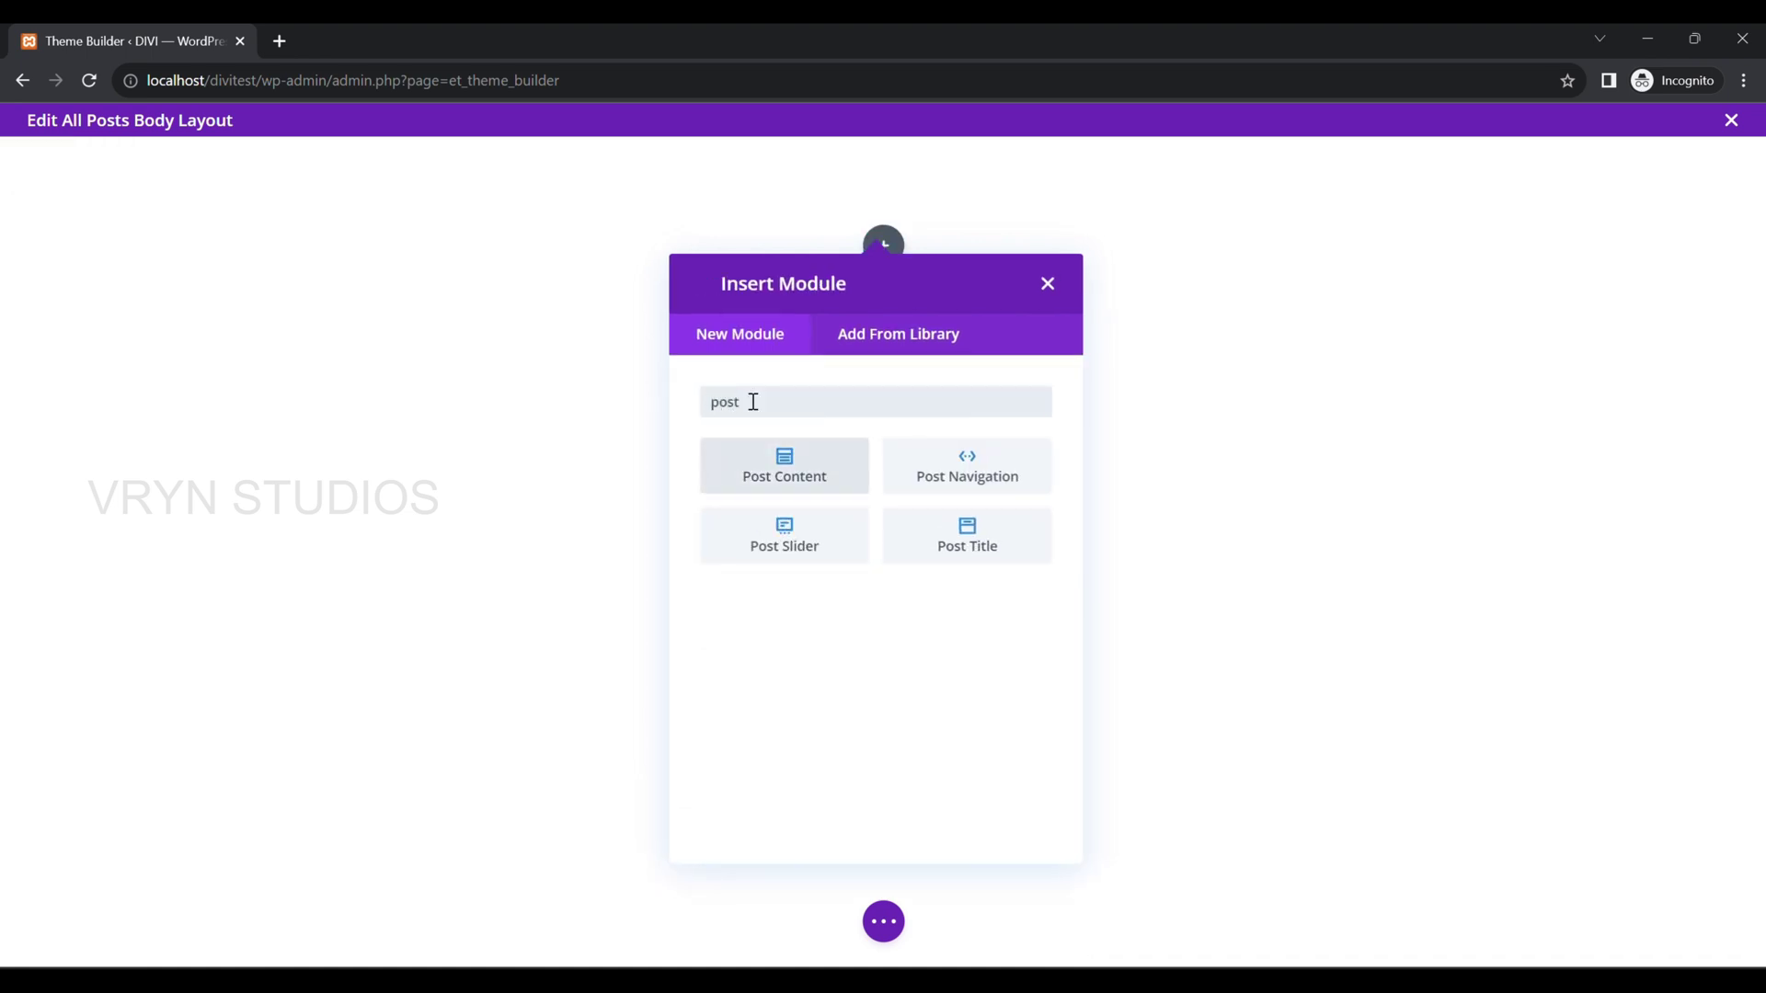
click(977, 539)
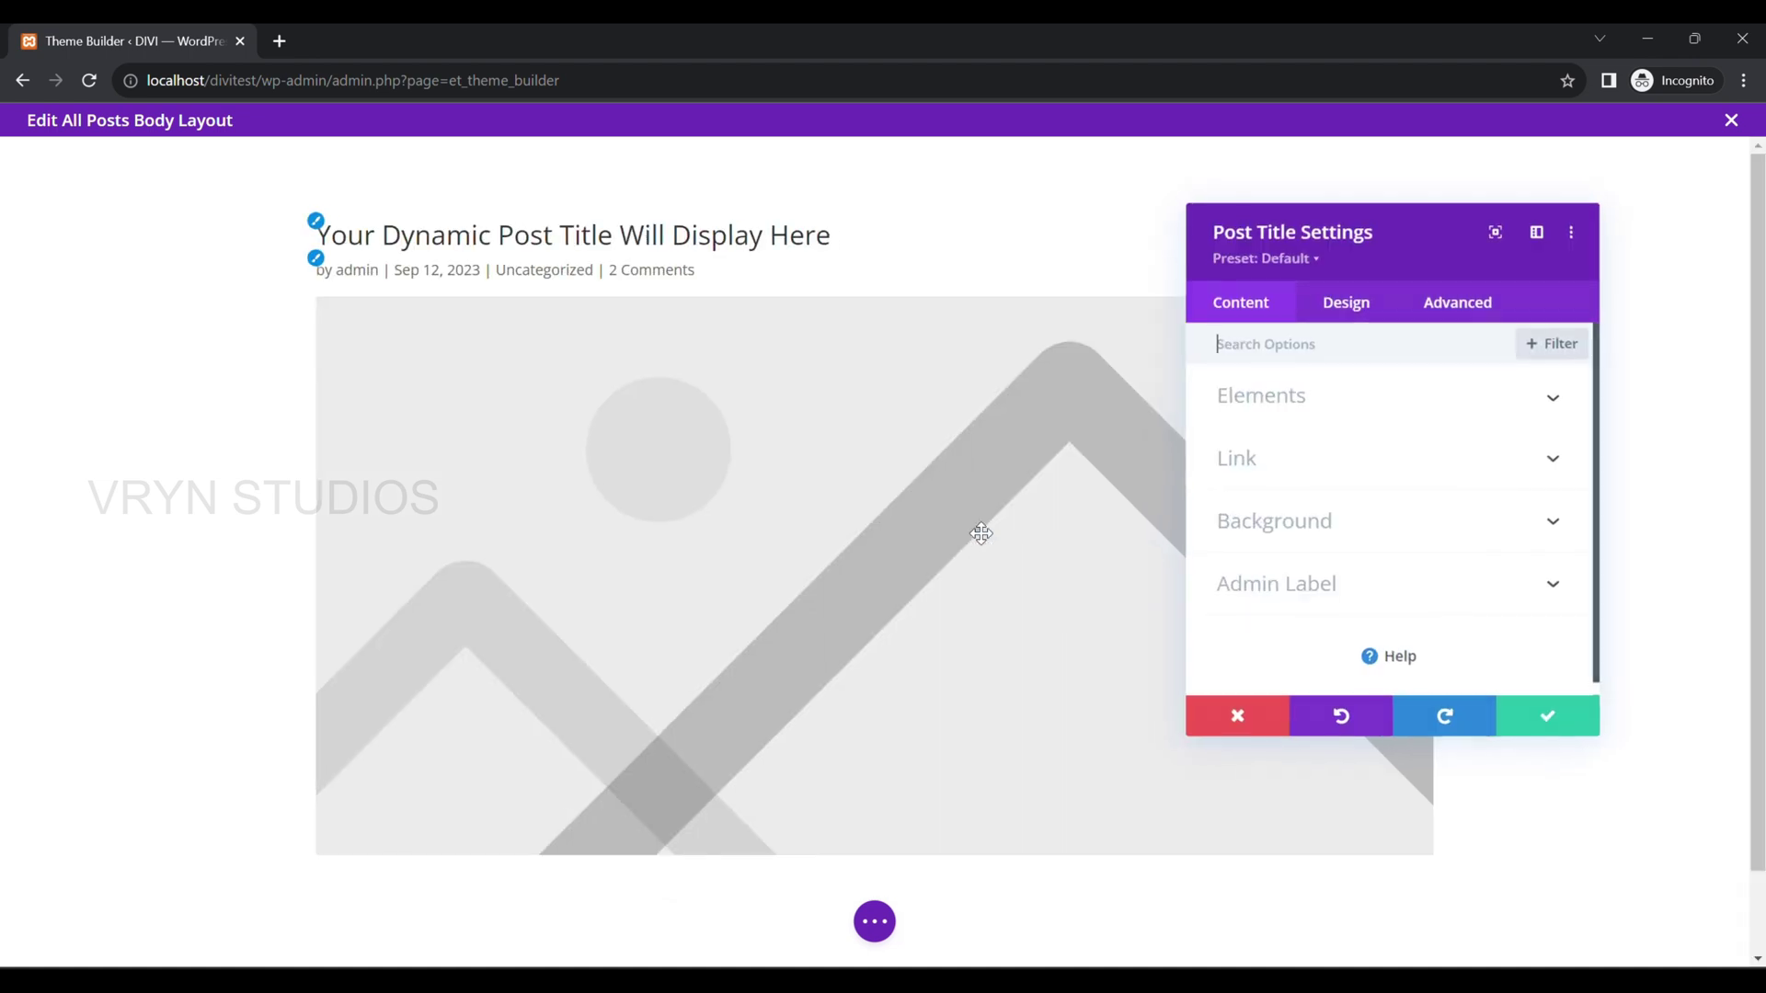
click(1532, 717)
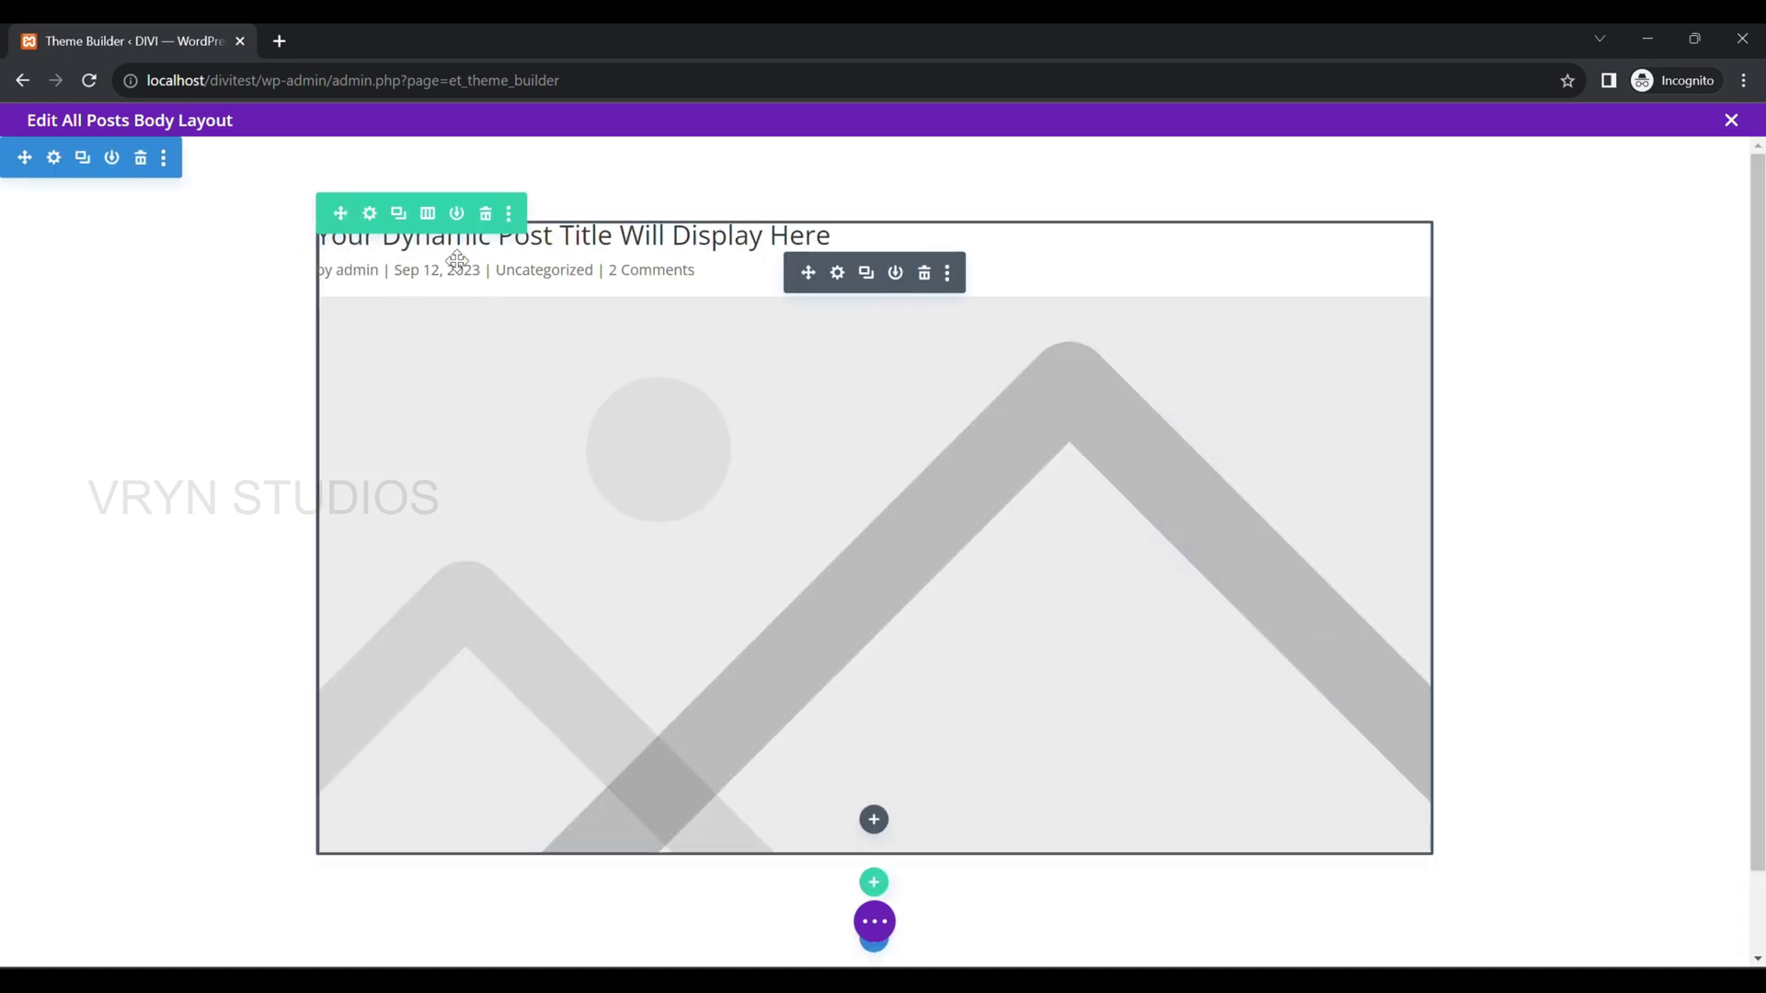
- Add a Post Content module below the Post Title
click(874, 819)
text(post)
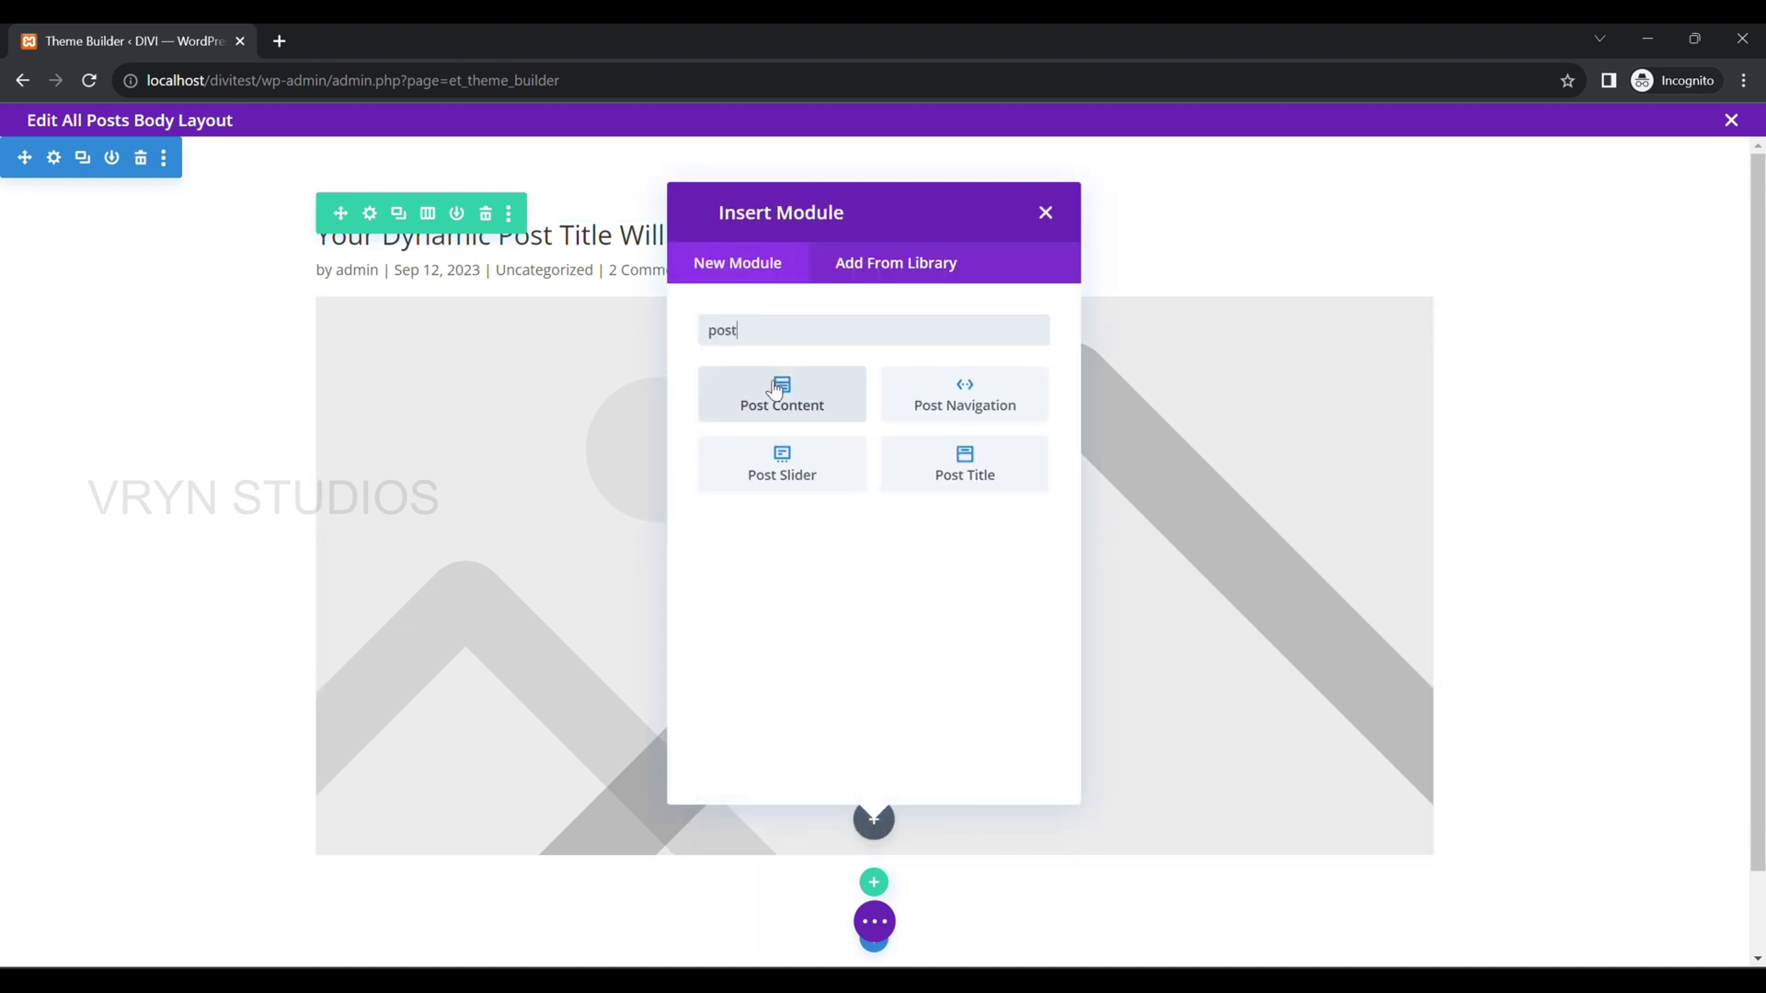
click(776, 391)
- Add a Comments module below the Post Content module and confirm its settings
scroll(772, 378, down, 6)
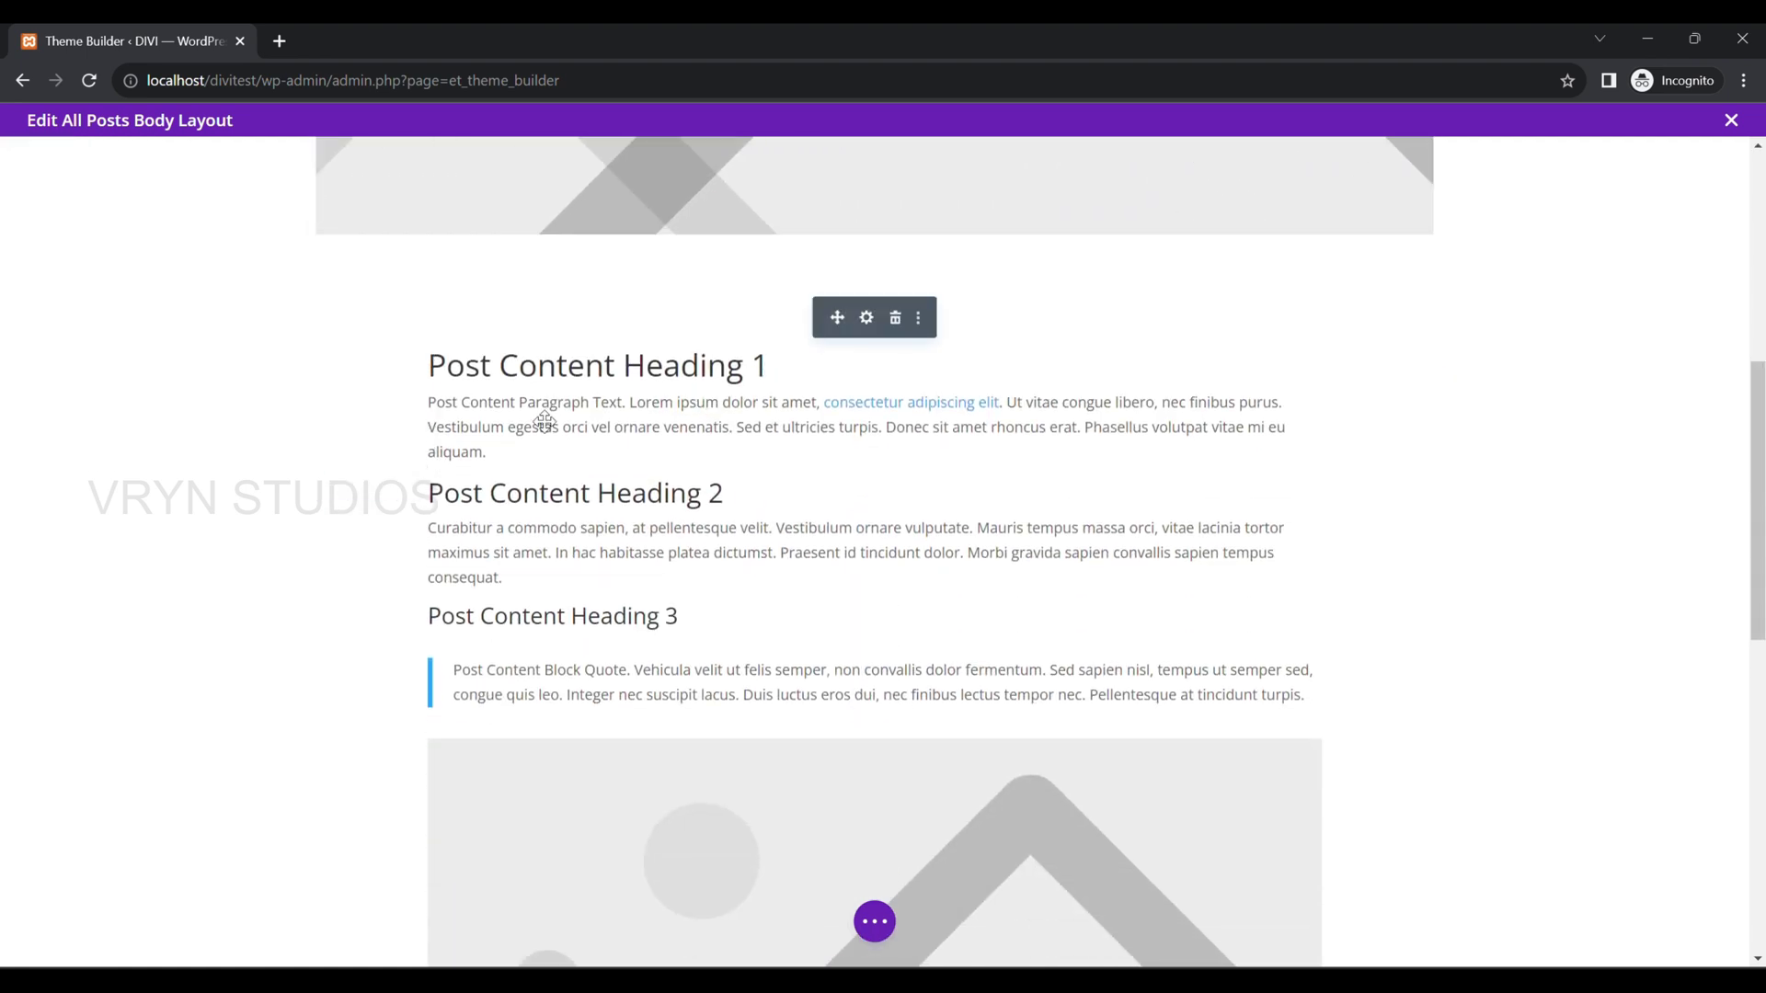
scroll(831, 592, down, 10)
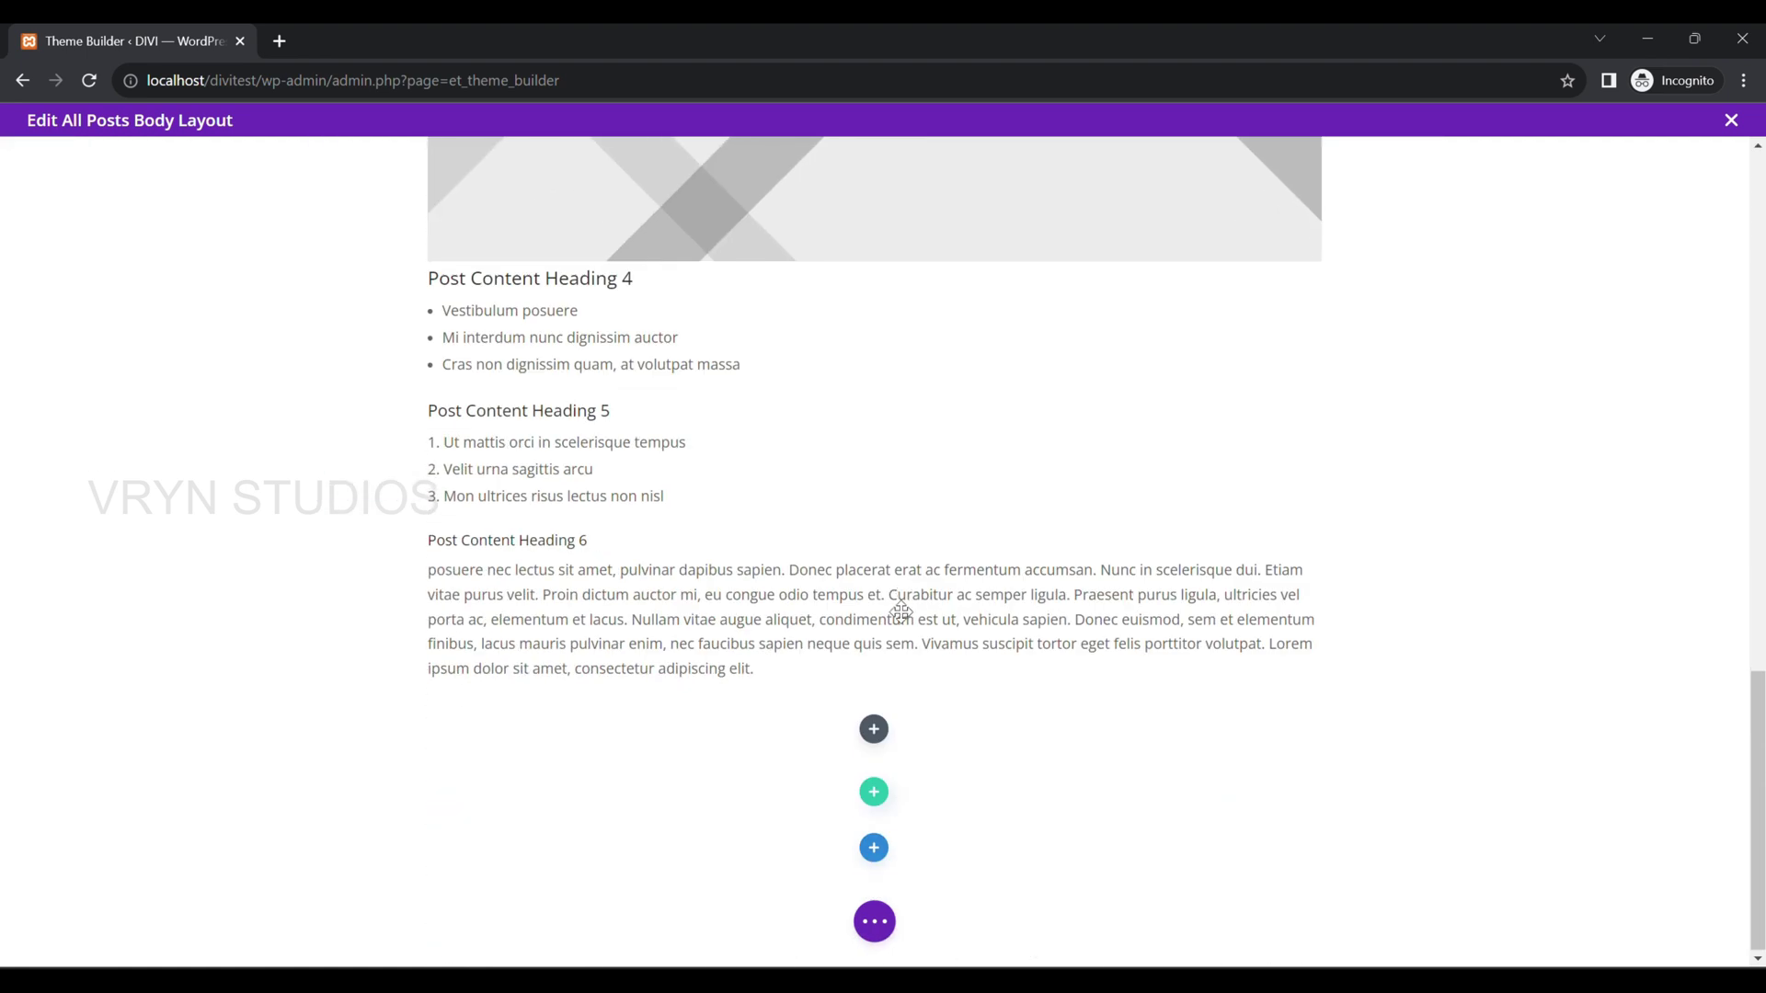
click(875, 729)
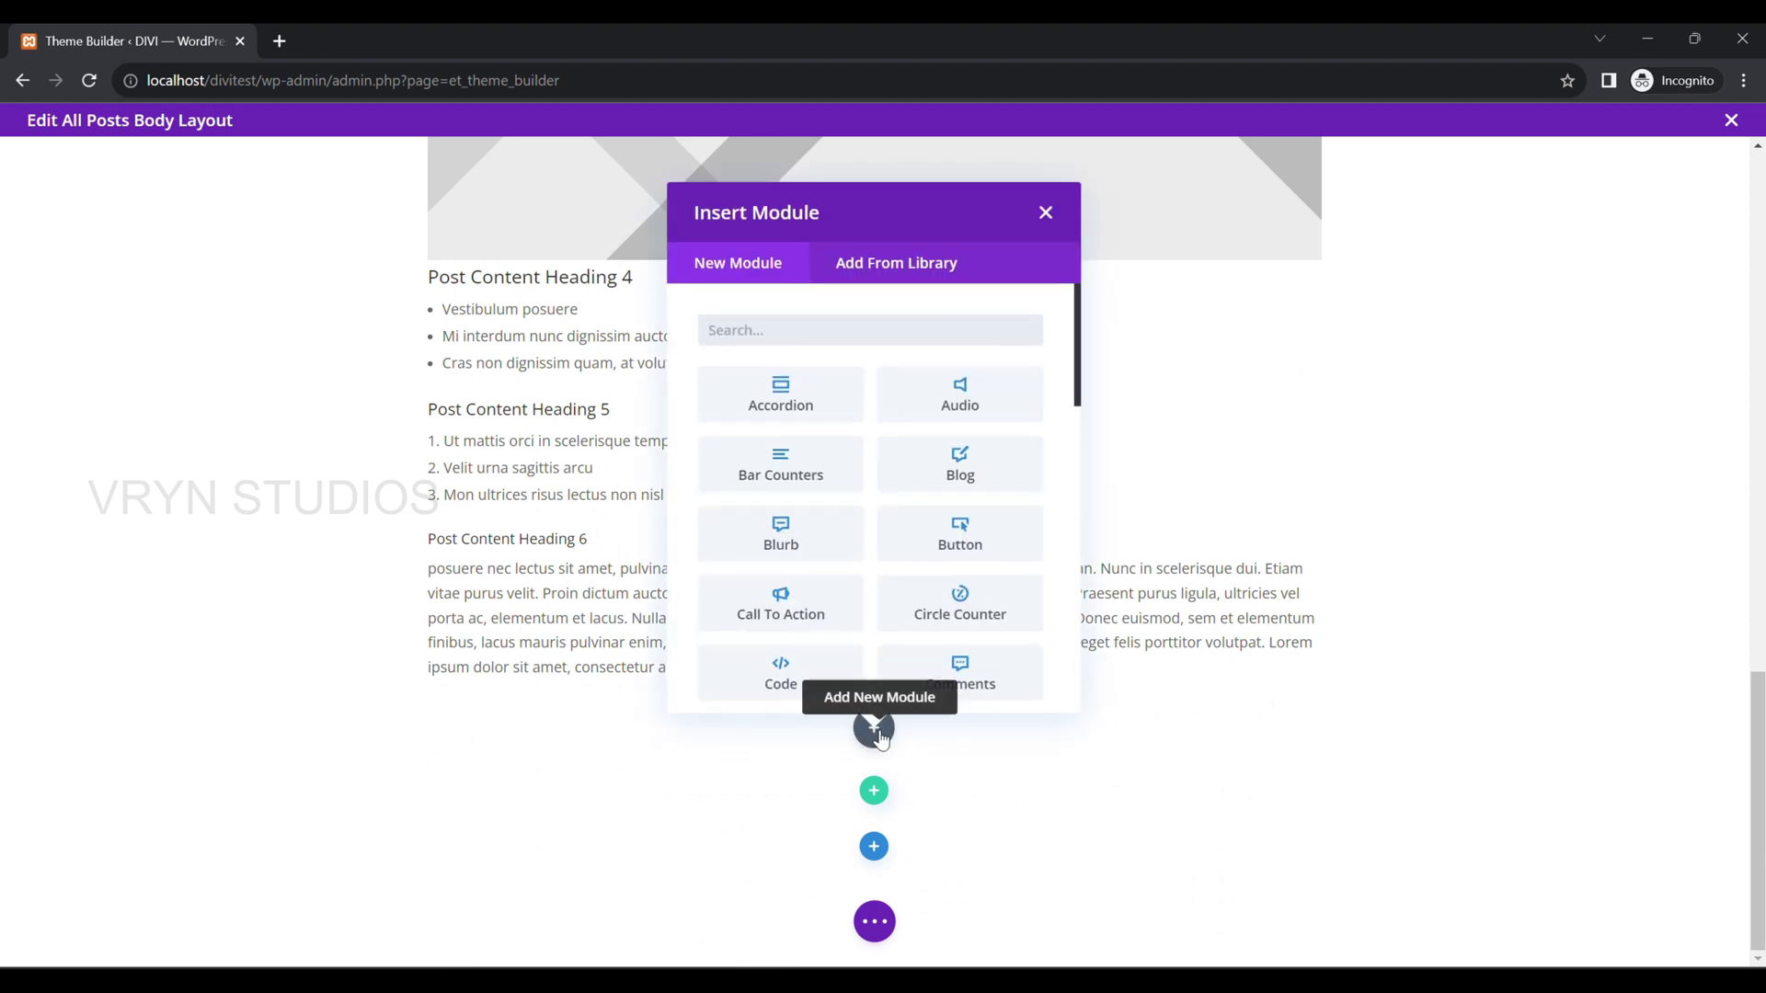
text(commen)
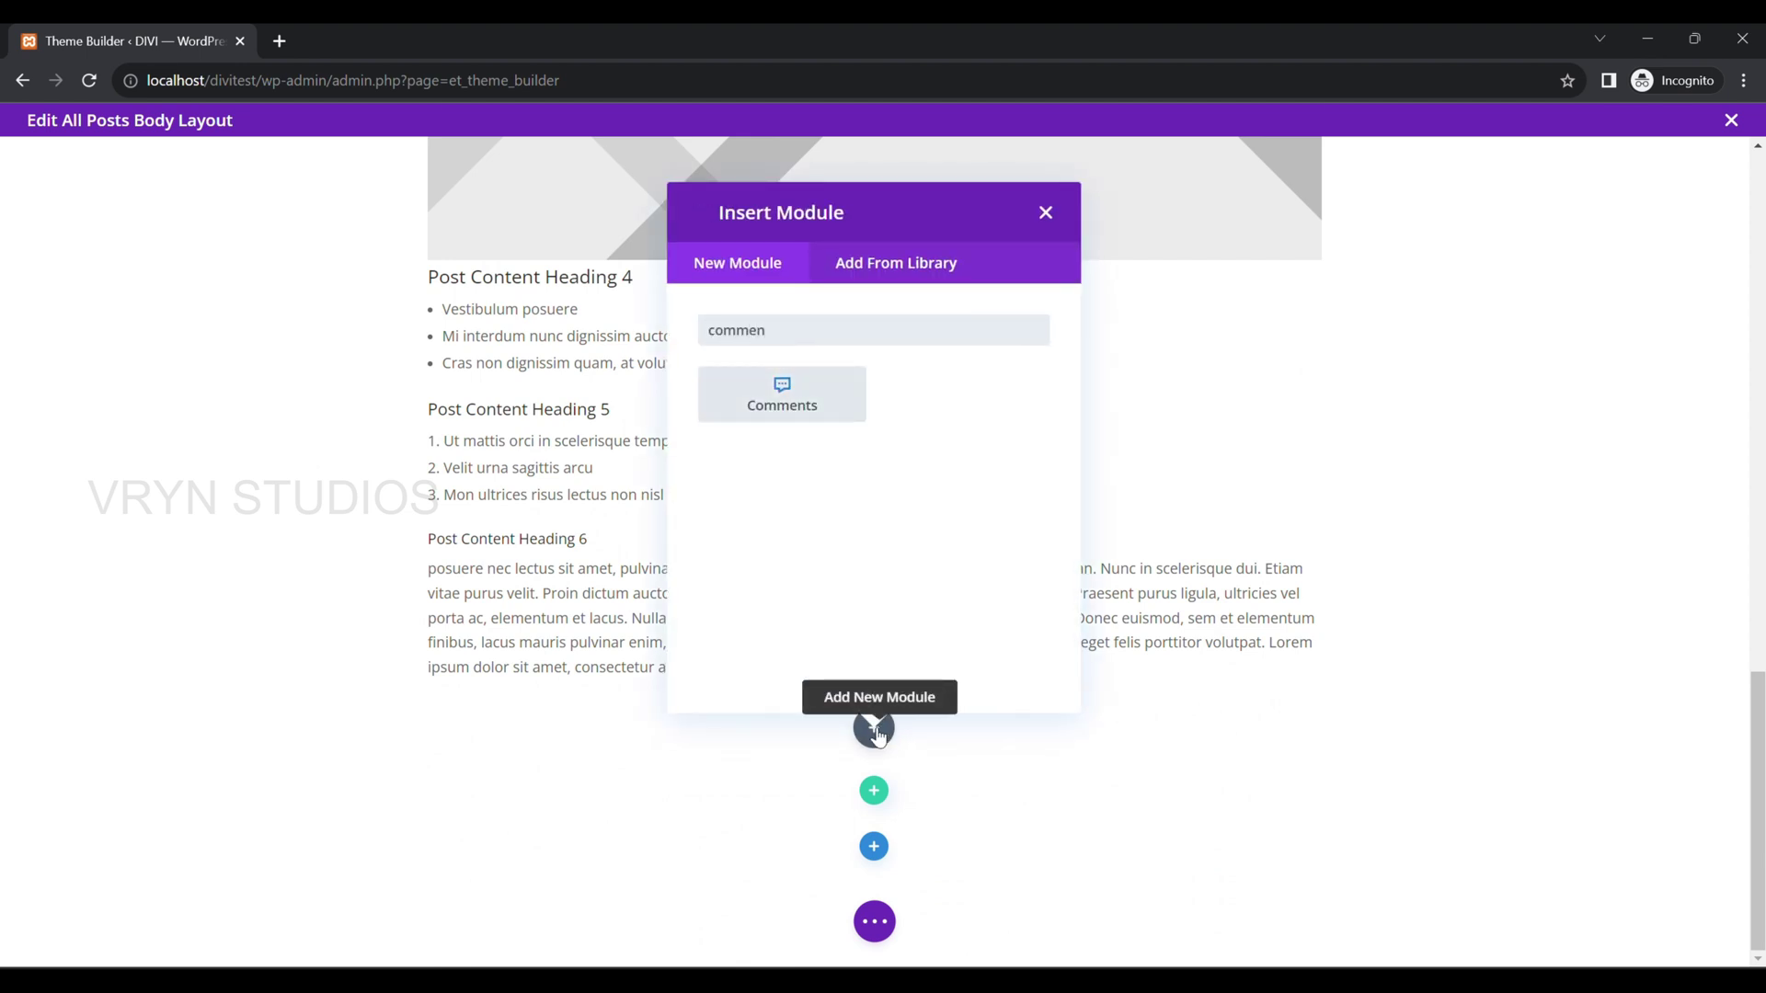
click(802, 399)
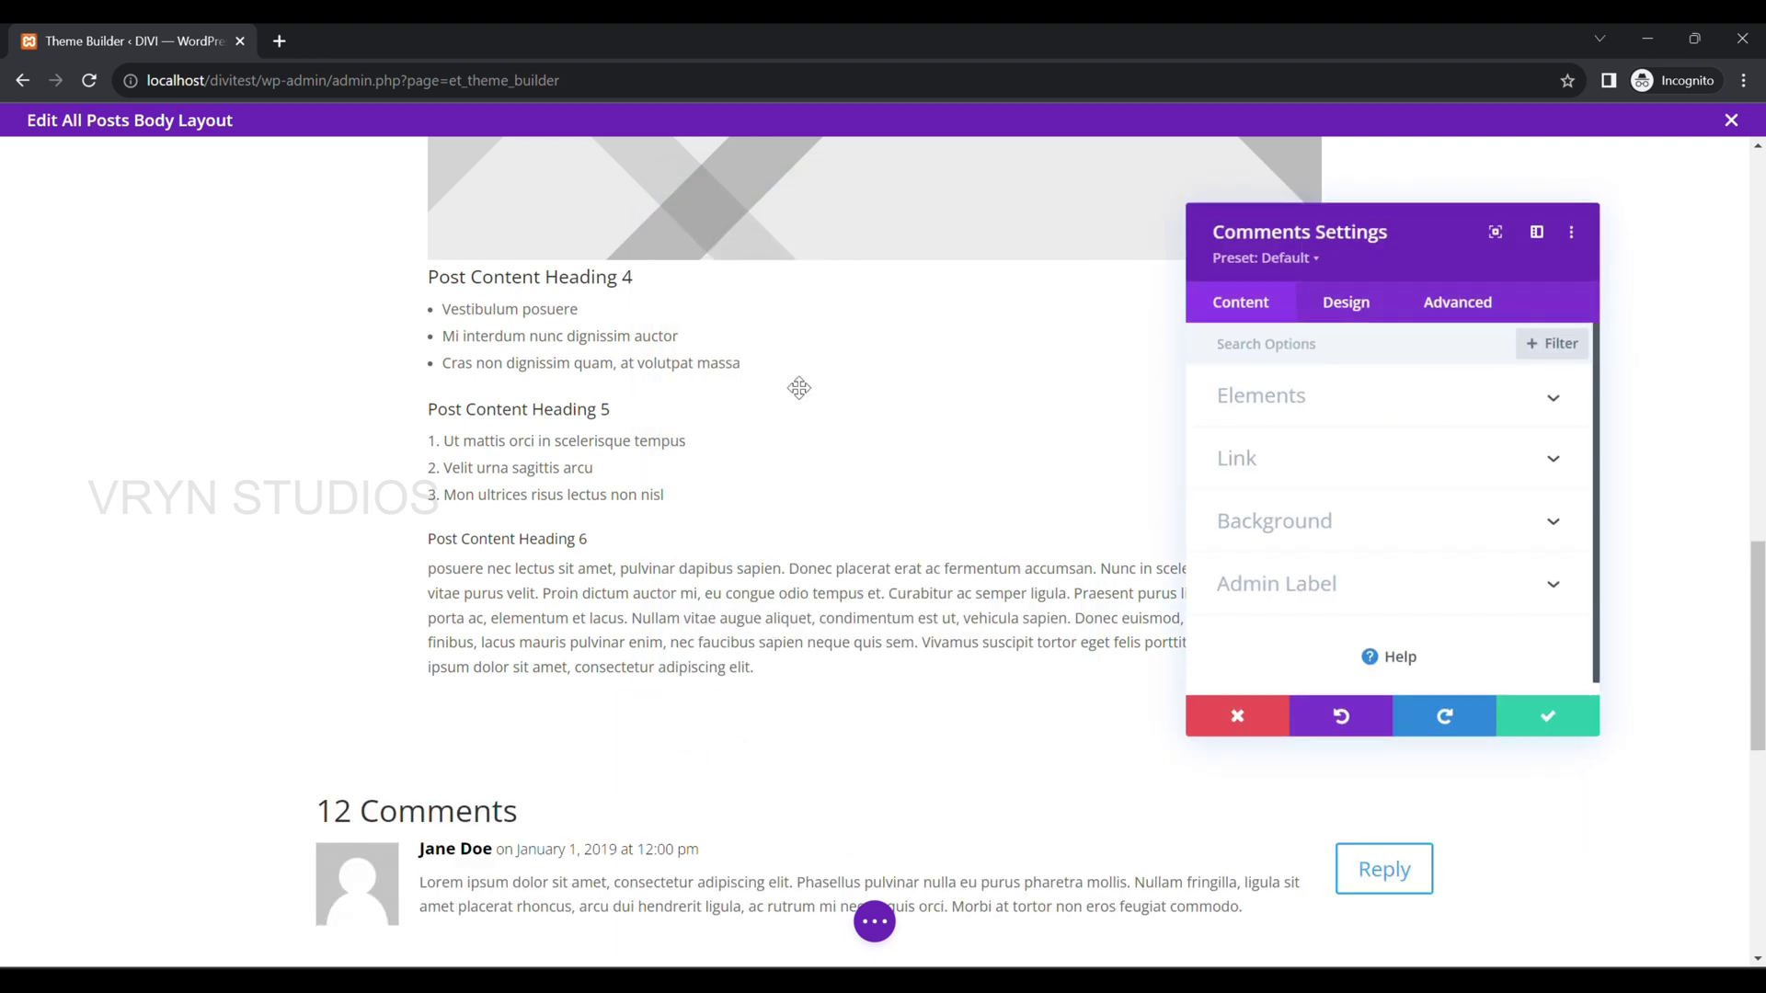
scroll(757, 476, down, 5)
click(818, 642)
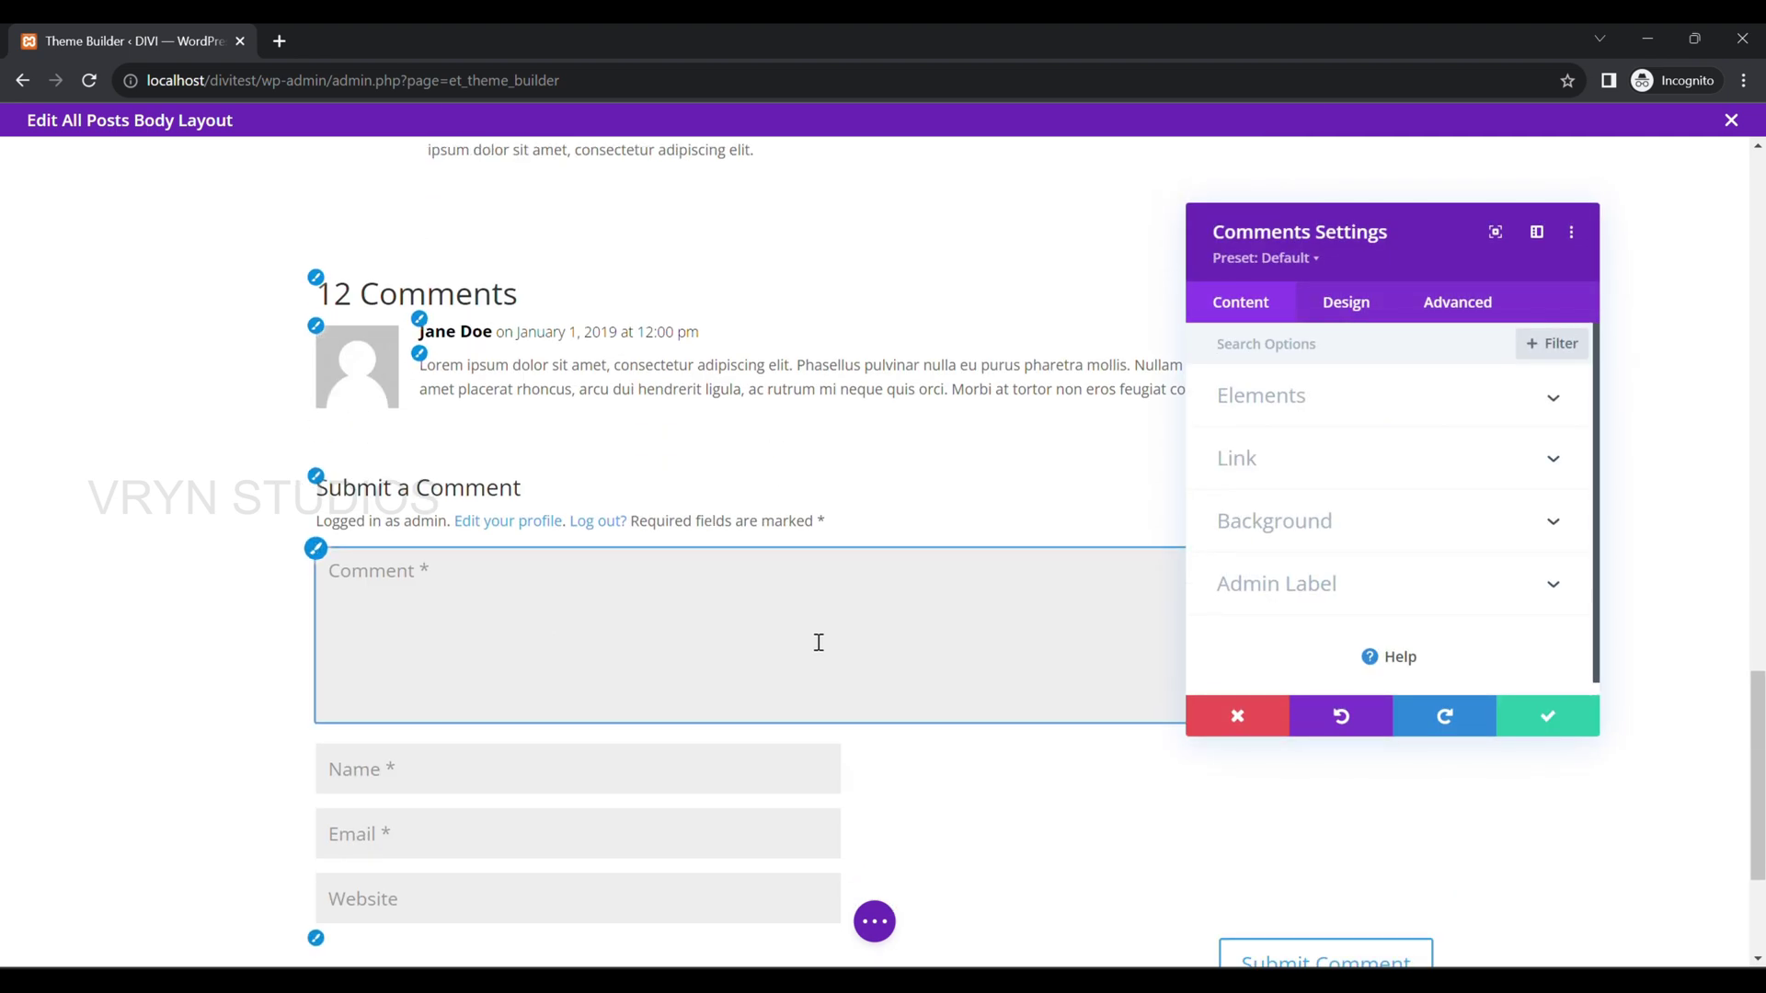
scroll(819, 642, down, 3)
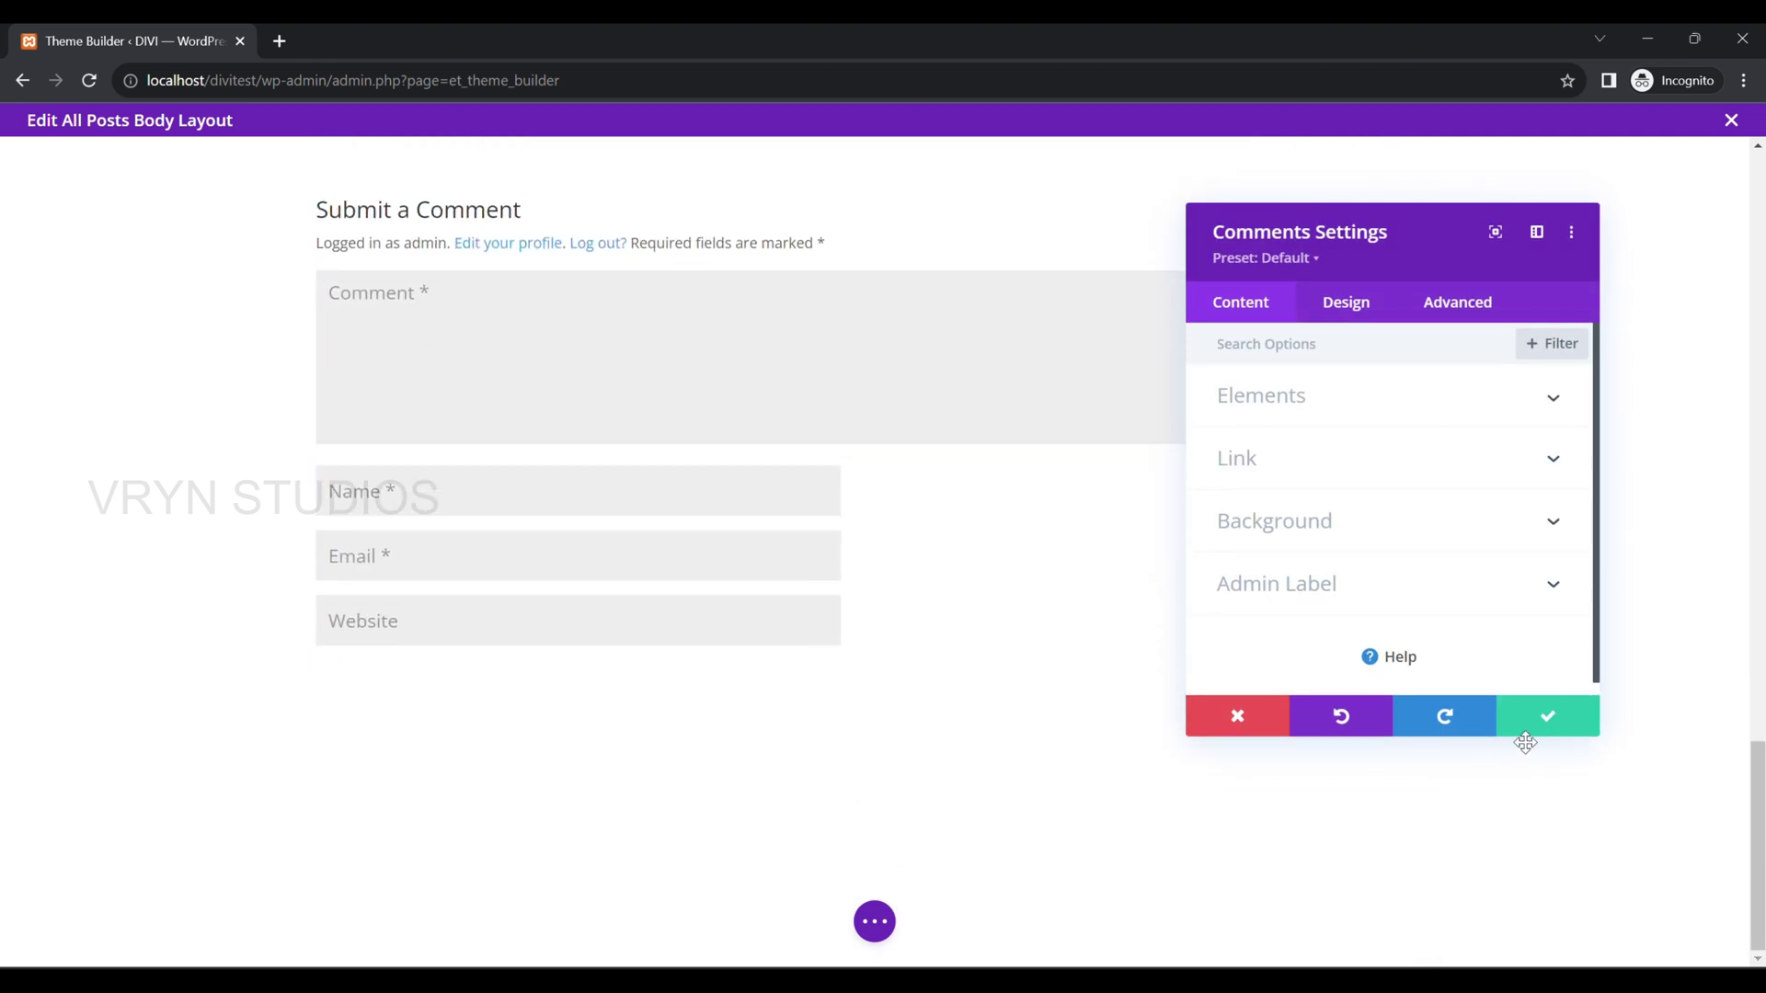
click(1591, 724)
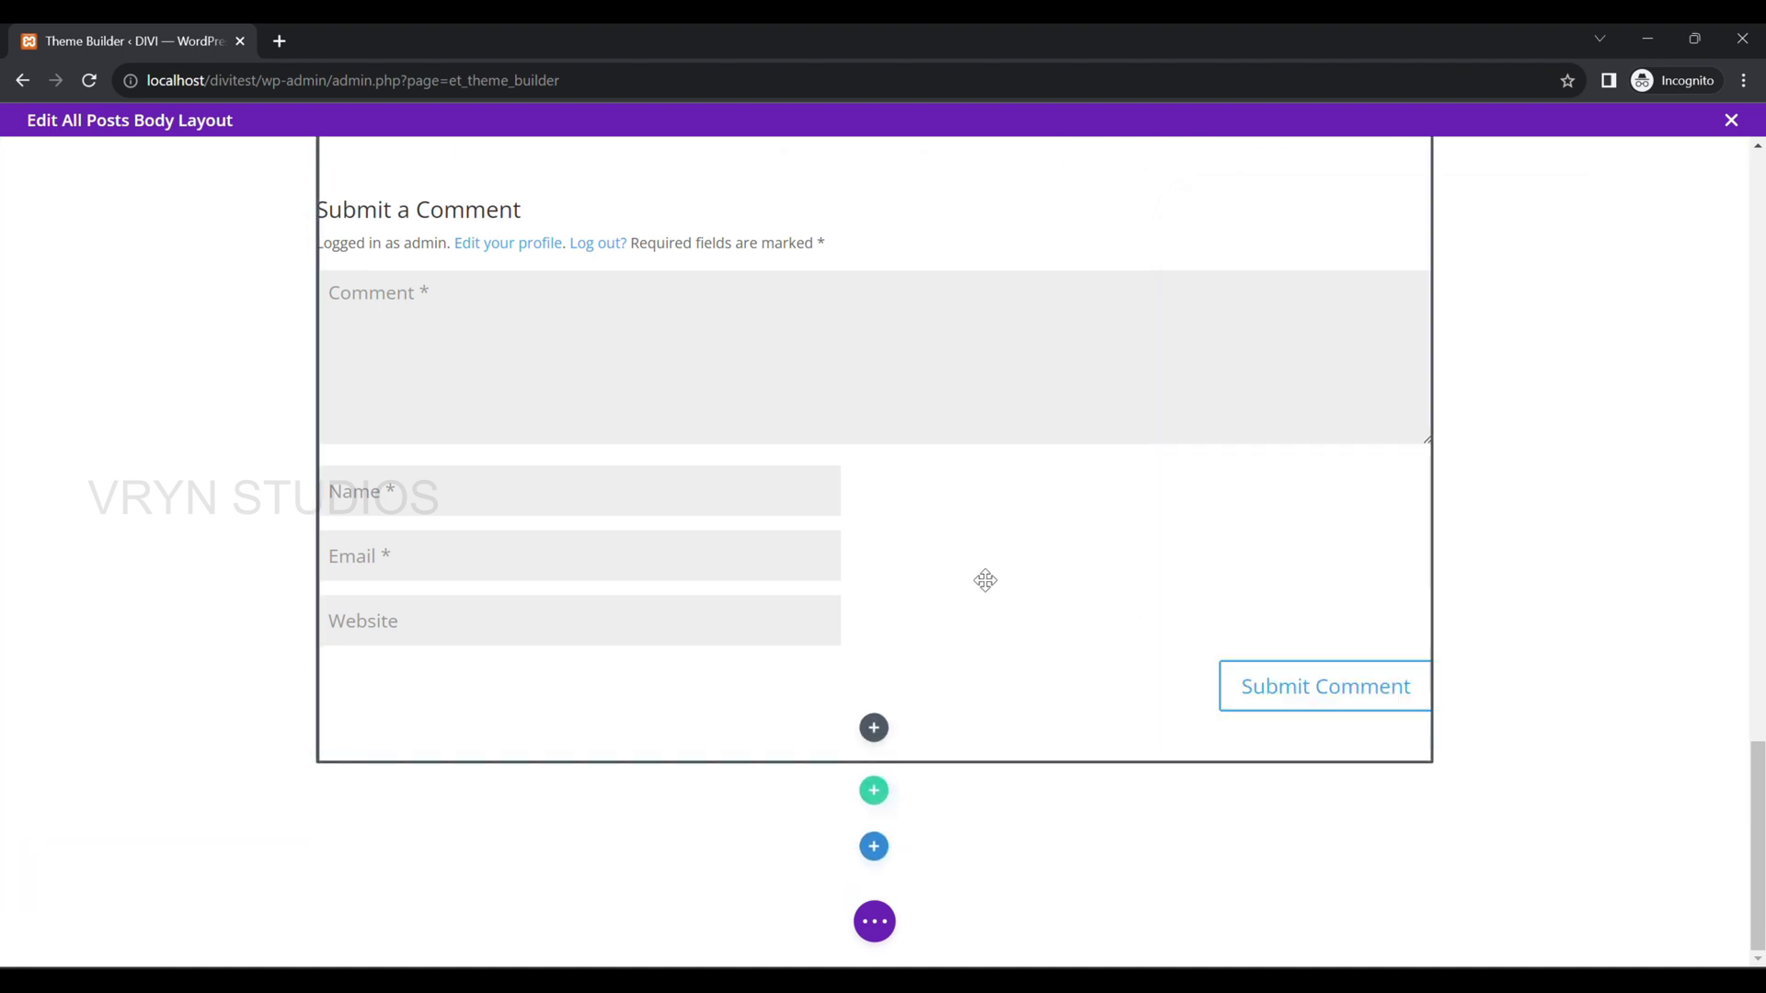
- Save the All Posts body layout and return to the Theme Builder
scroll(985, 581, up, 15)
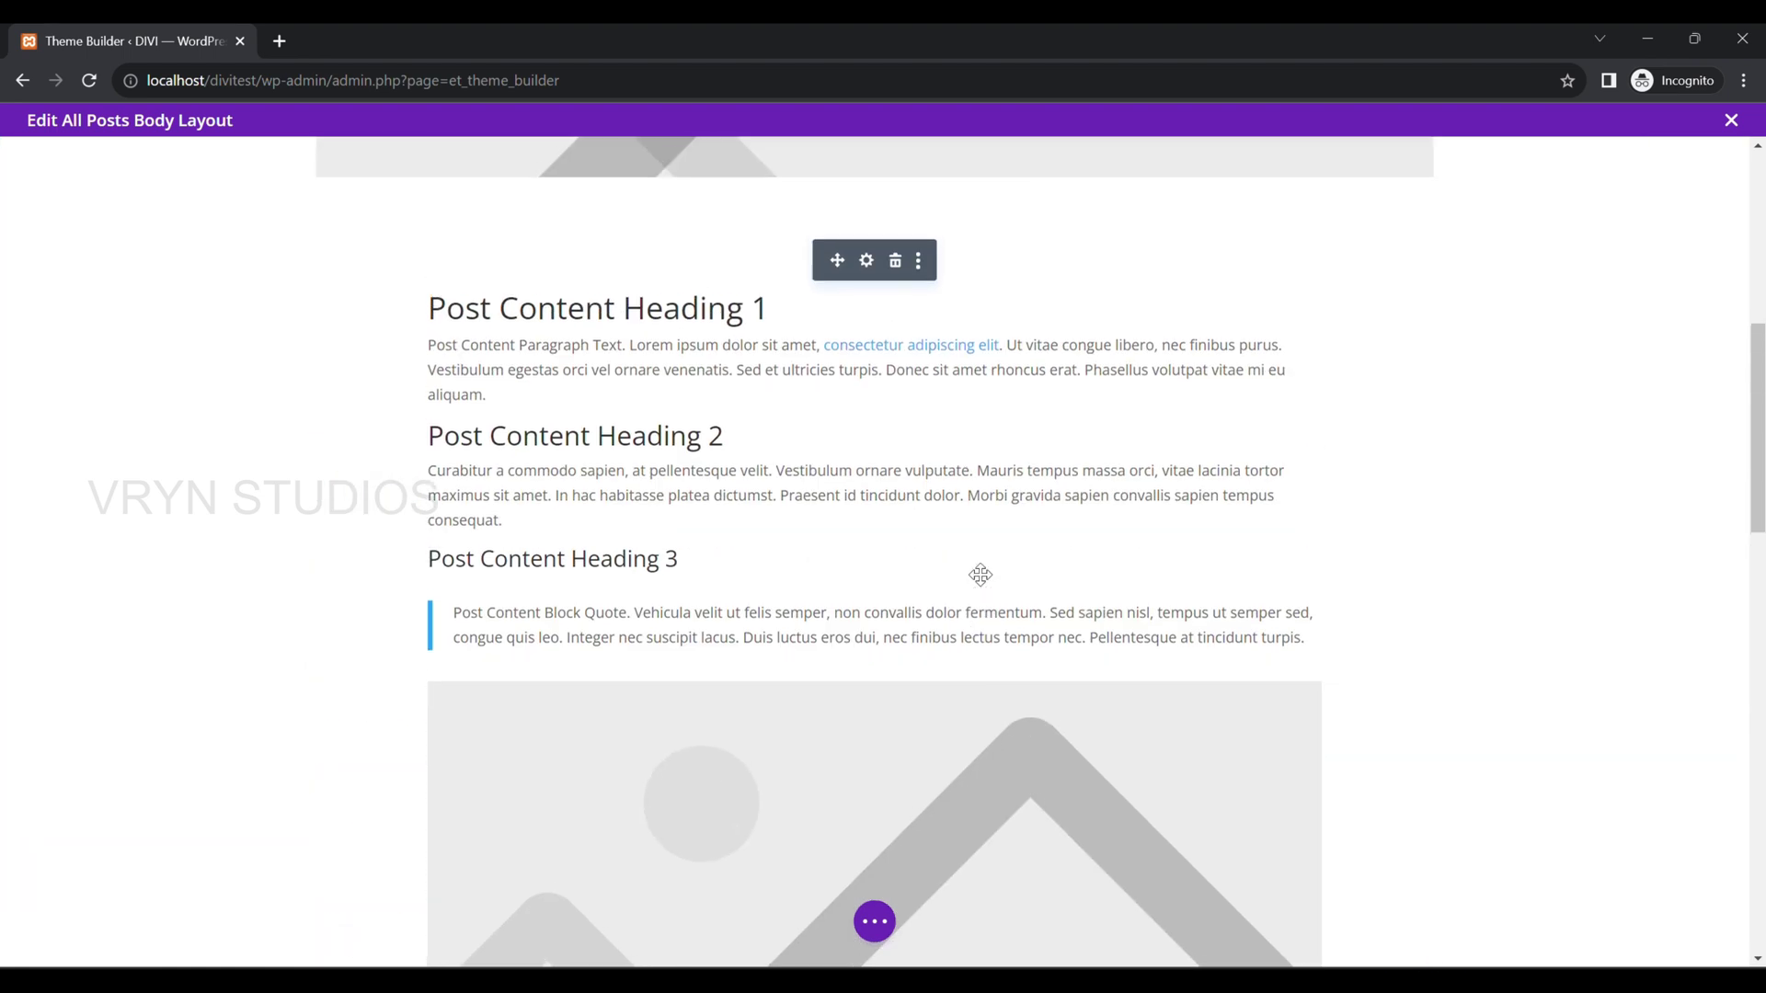
scroll(981, 575, up, 7)
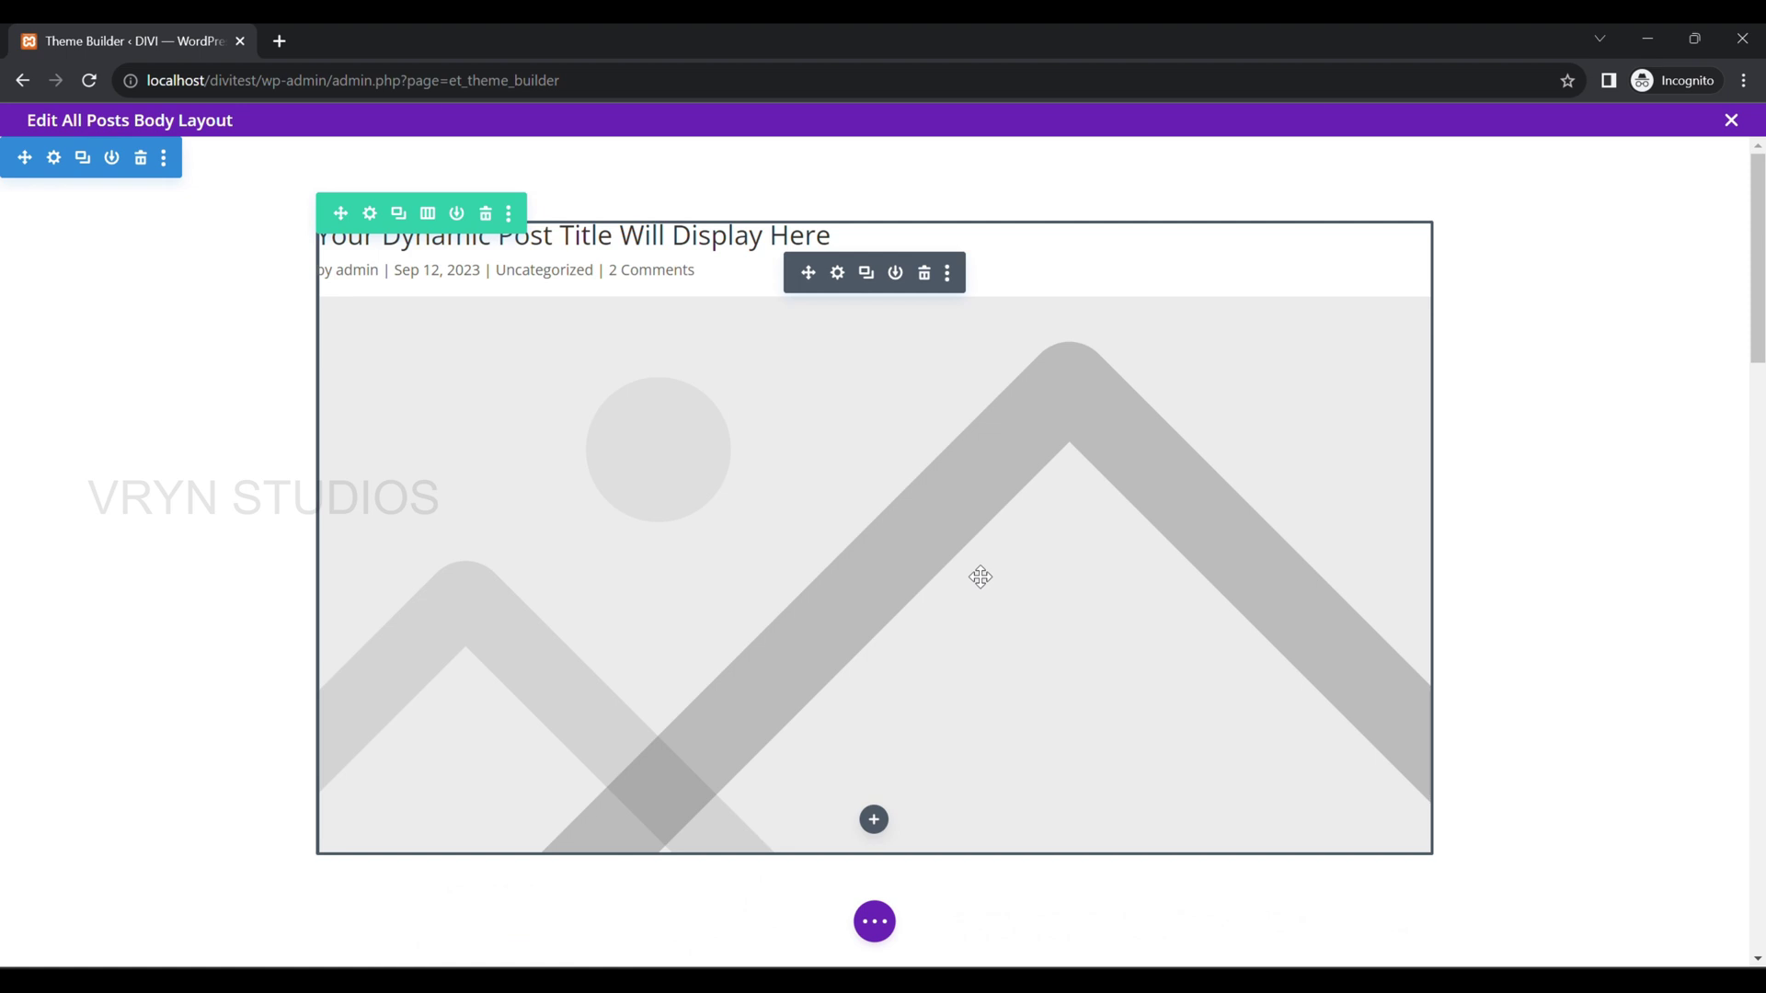
click(874, 921)
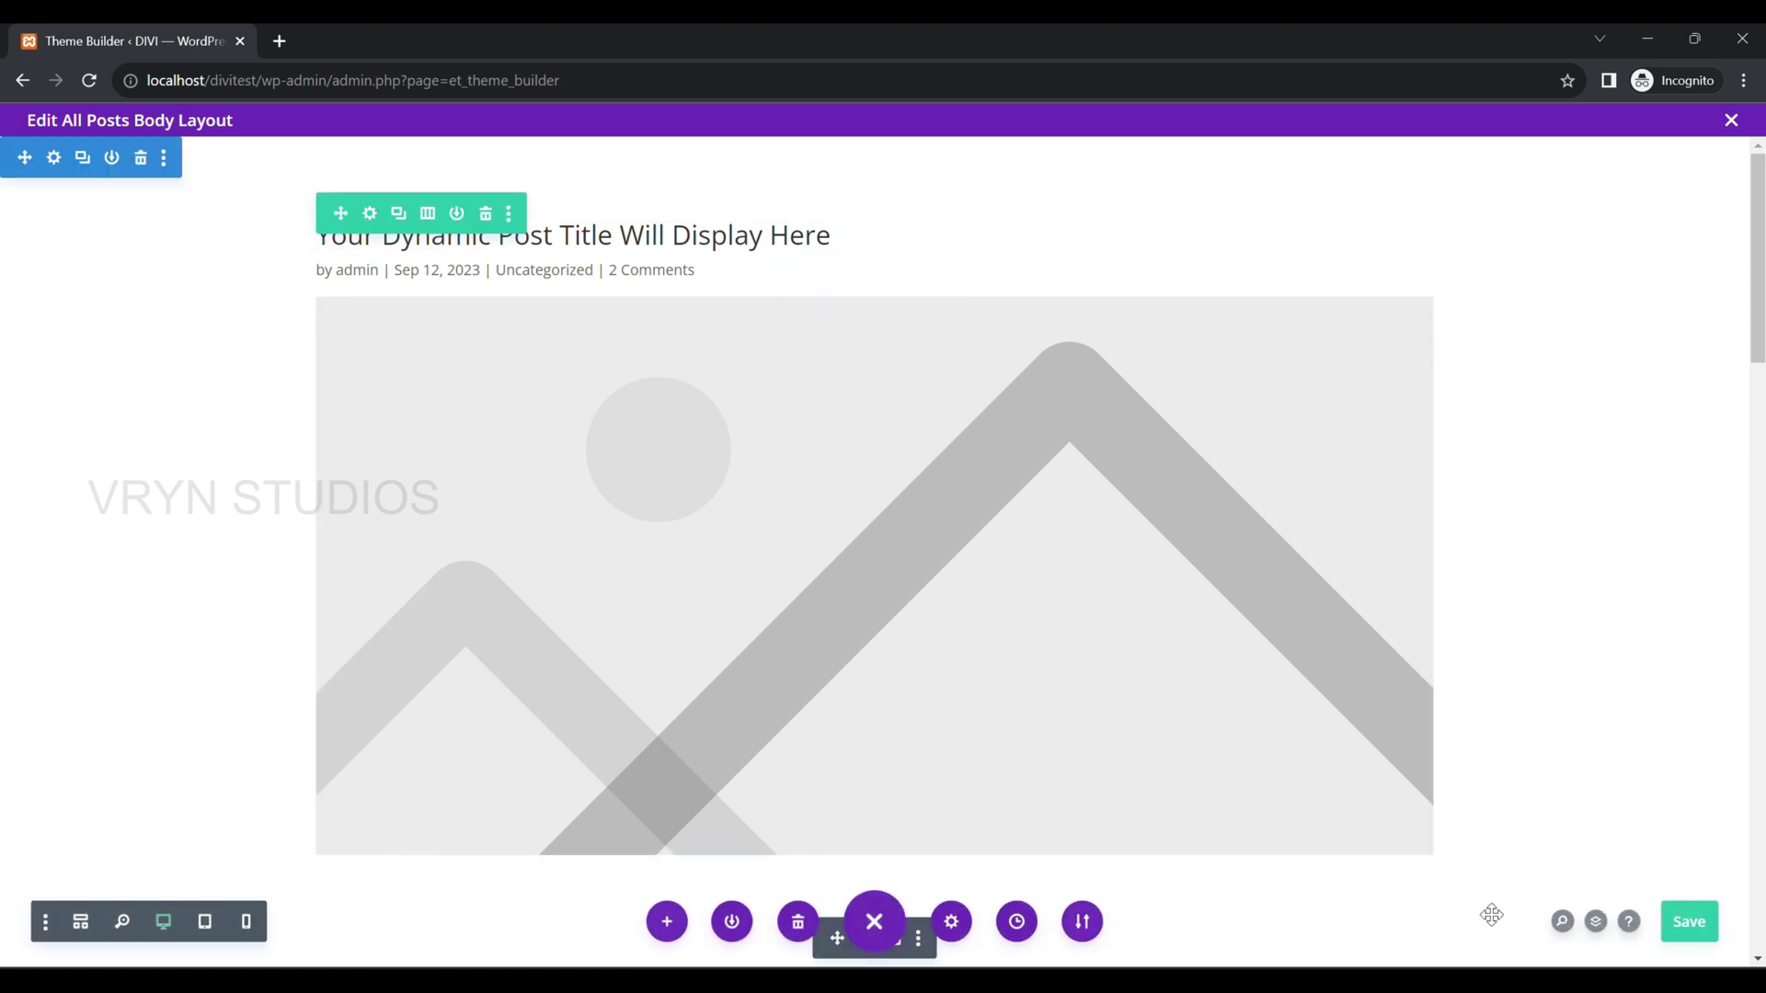
click(1685, 923)
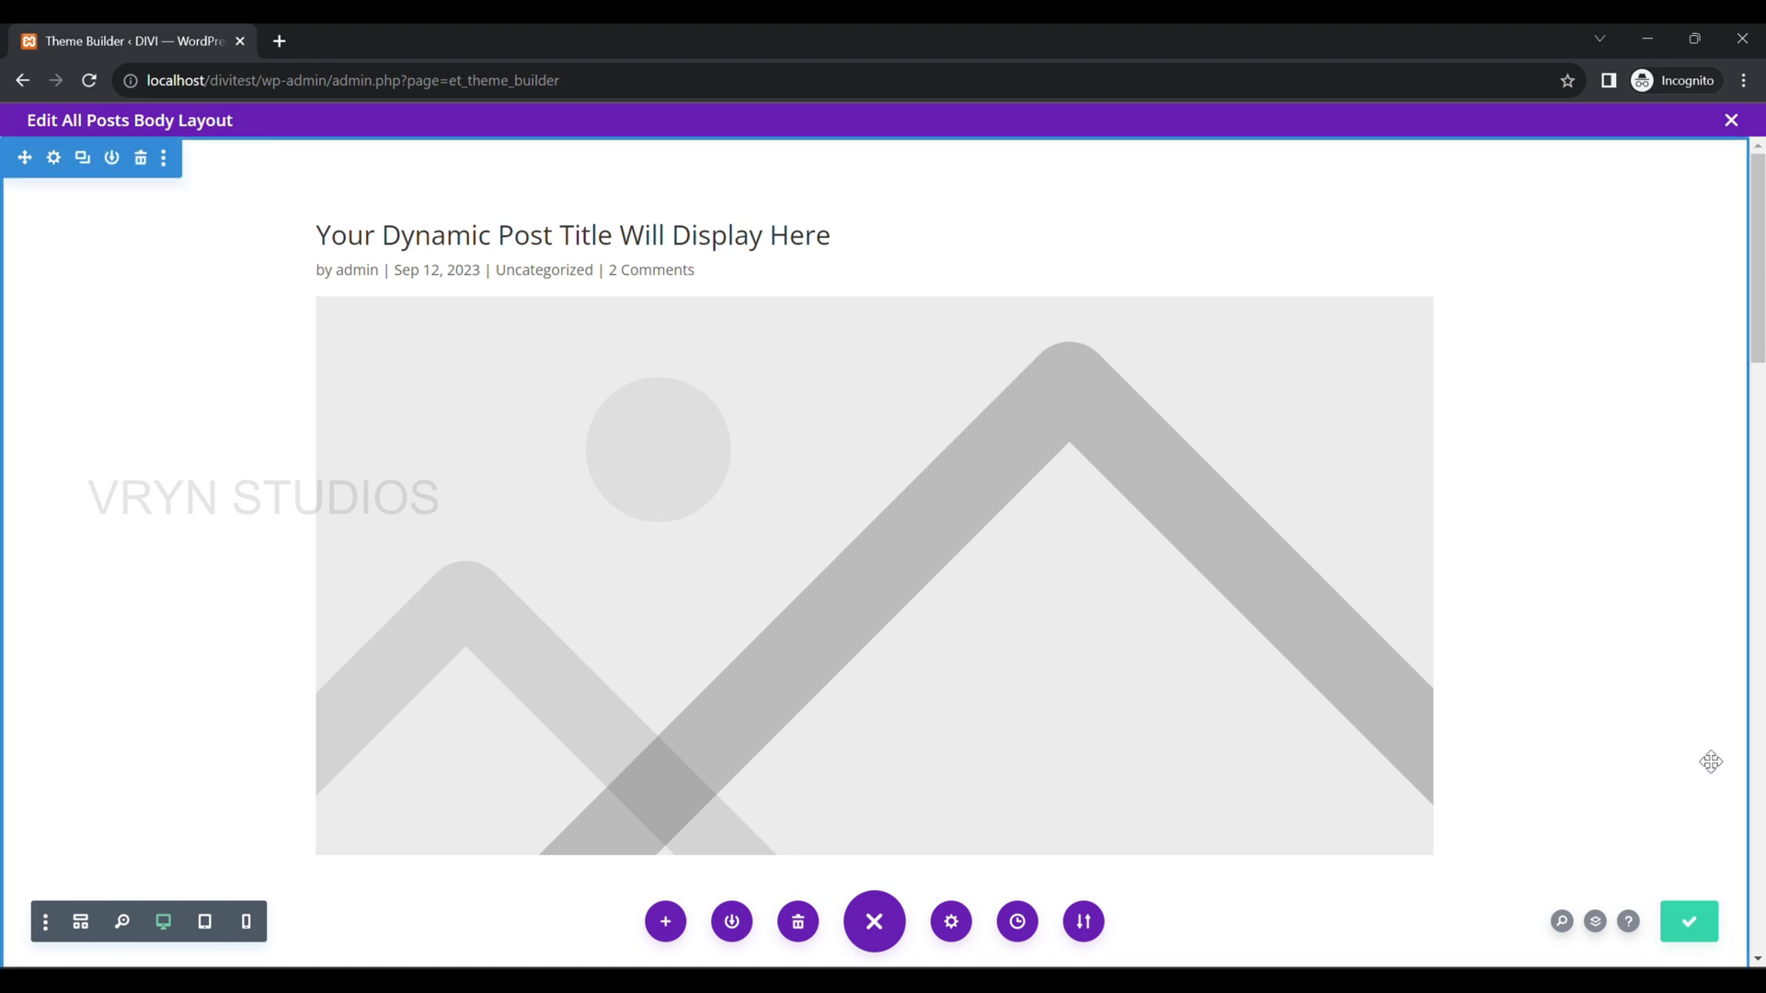
click(1730, 120)
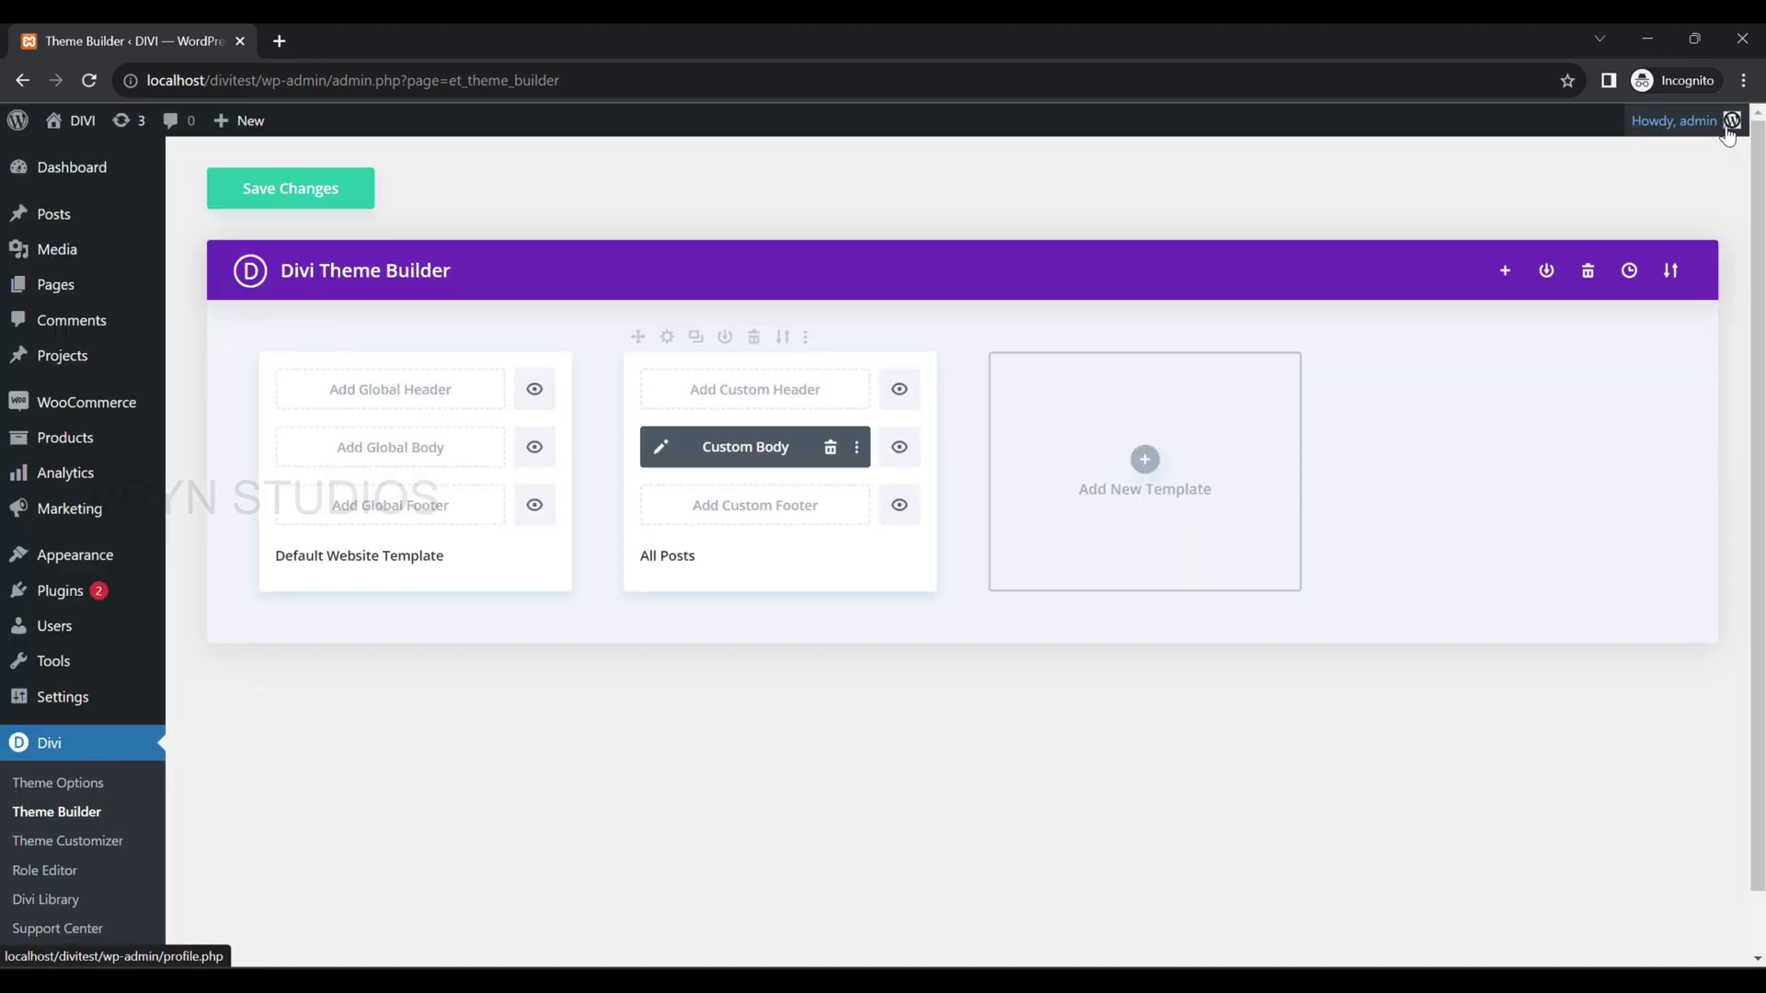
- Save the Theme Builder and open 'Quisquam sunt sunt est eos' from All Posts in a new tab
click(357, 204)
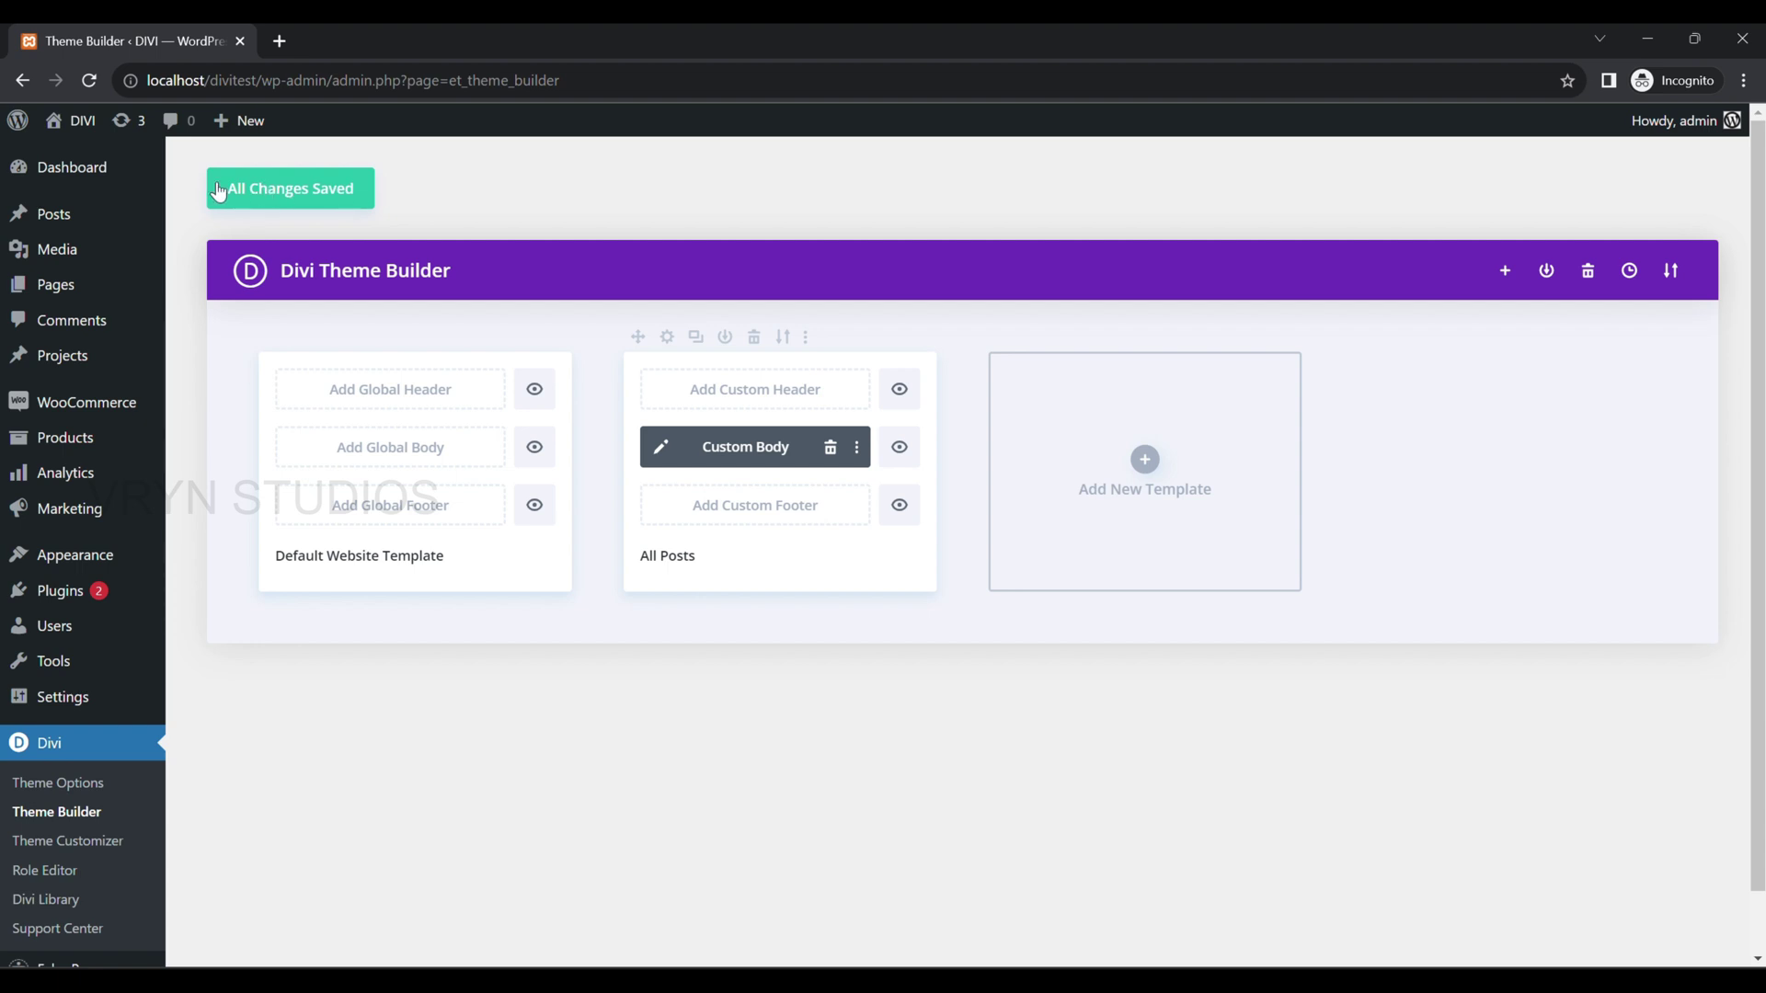
click(101, 220)
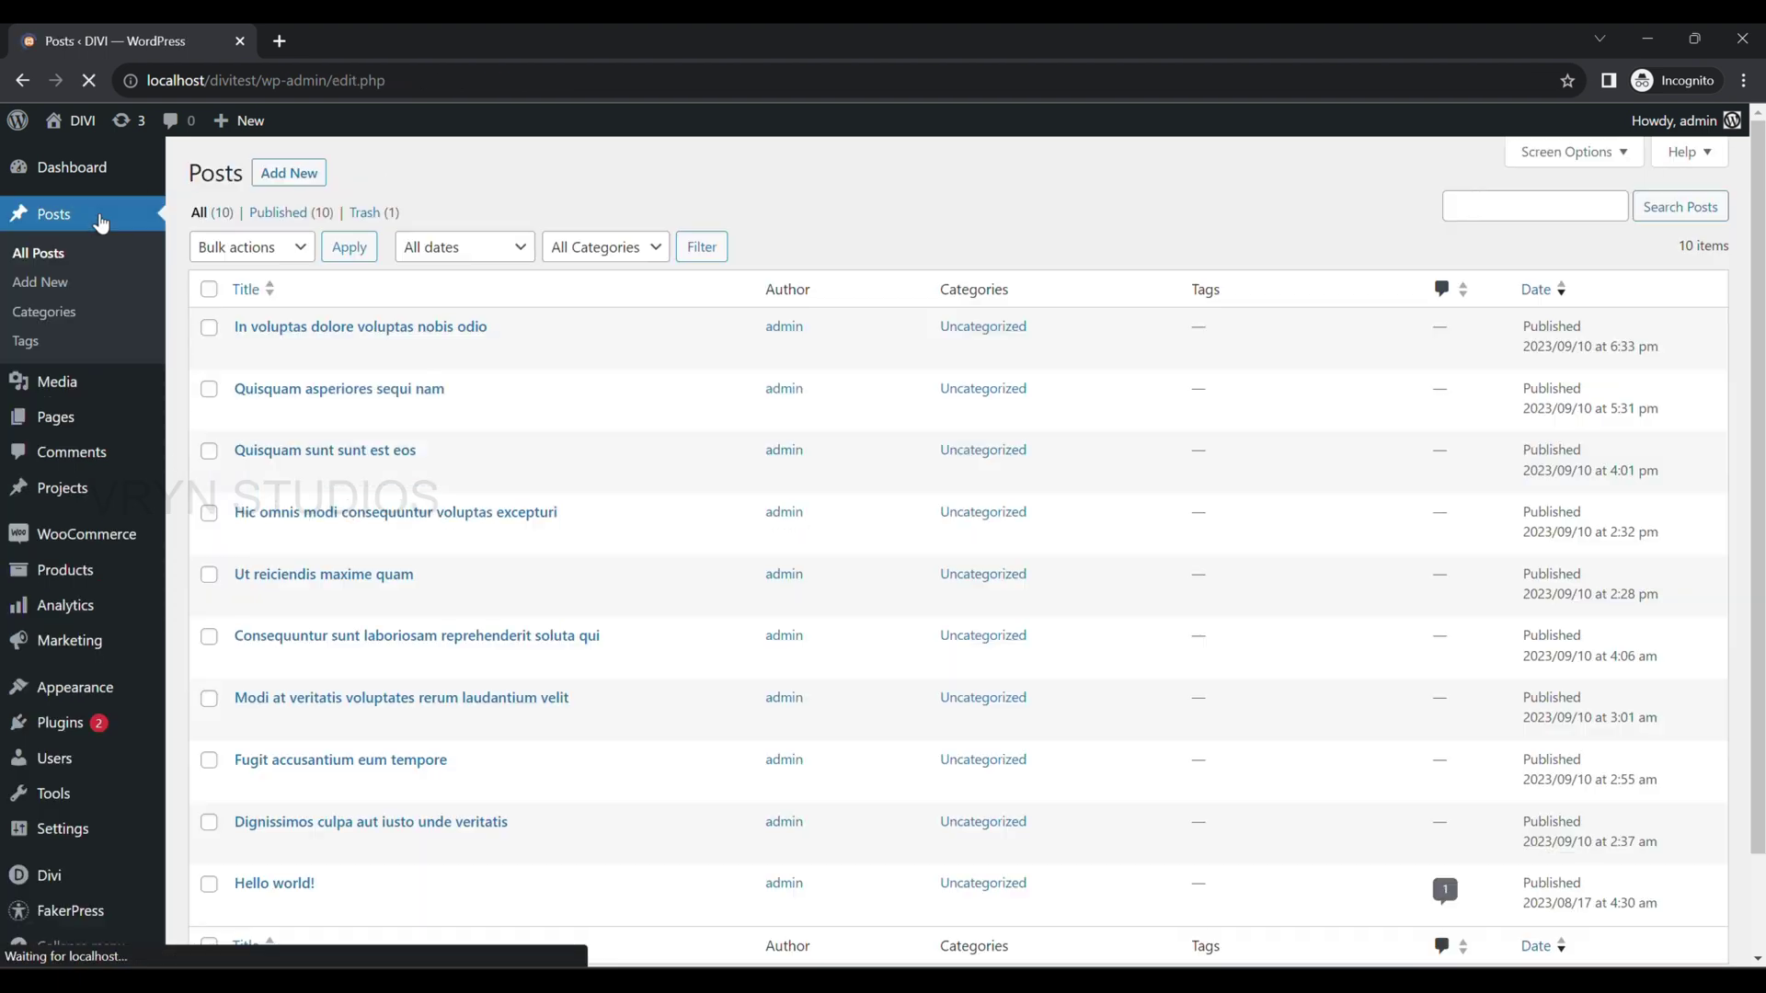
right_click(394, 475)
click(437, 493)
- Review the live 'Quisquam sunt sunt est eos' post, then close it and return to the admin
click(627, 43)
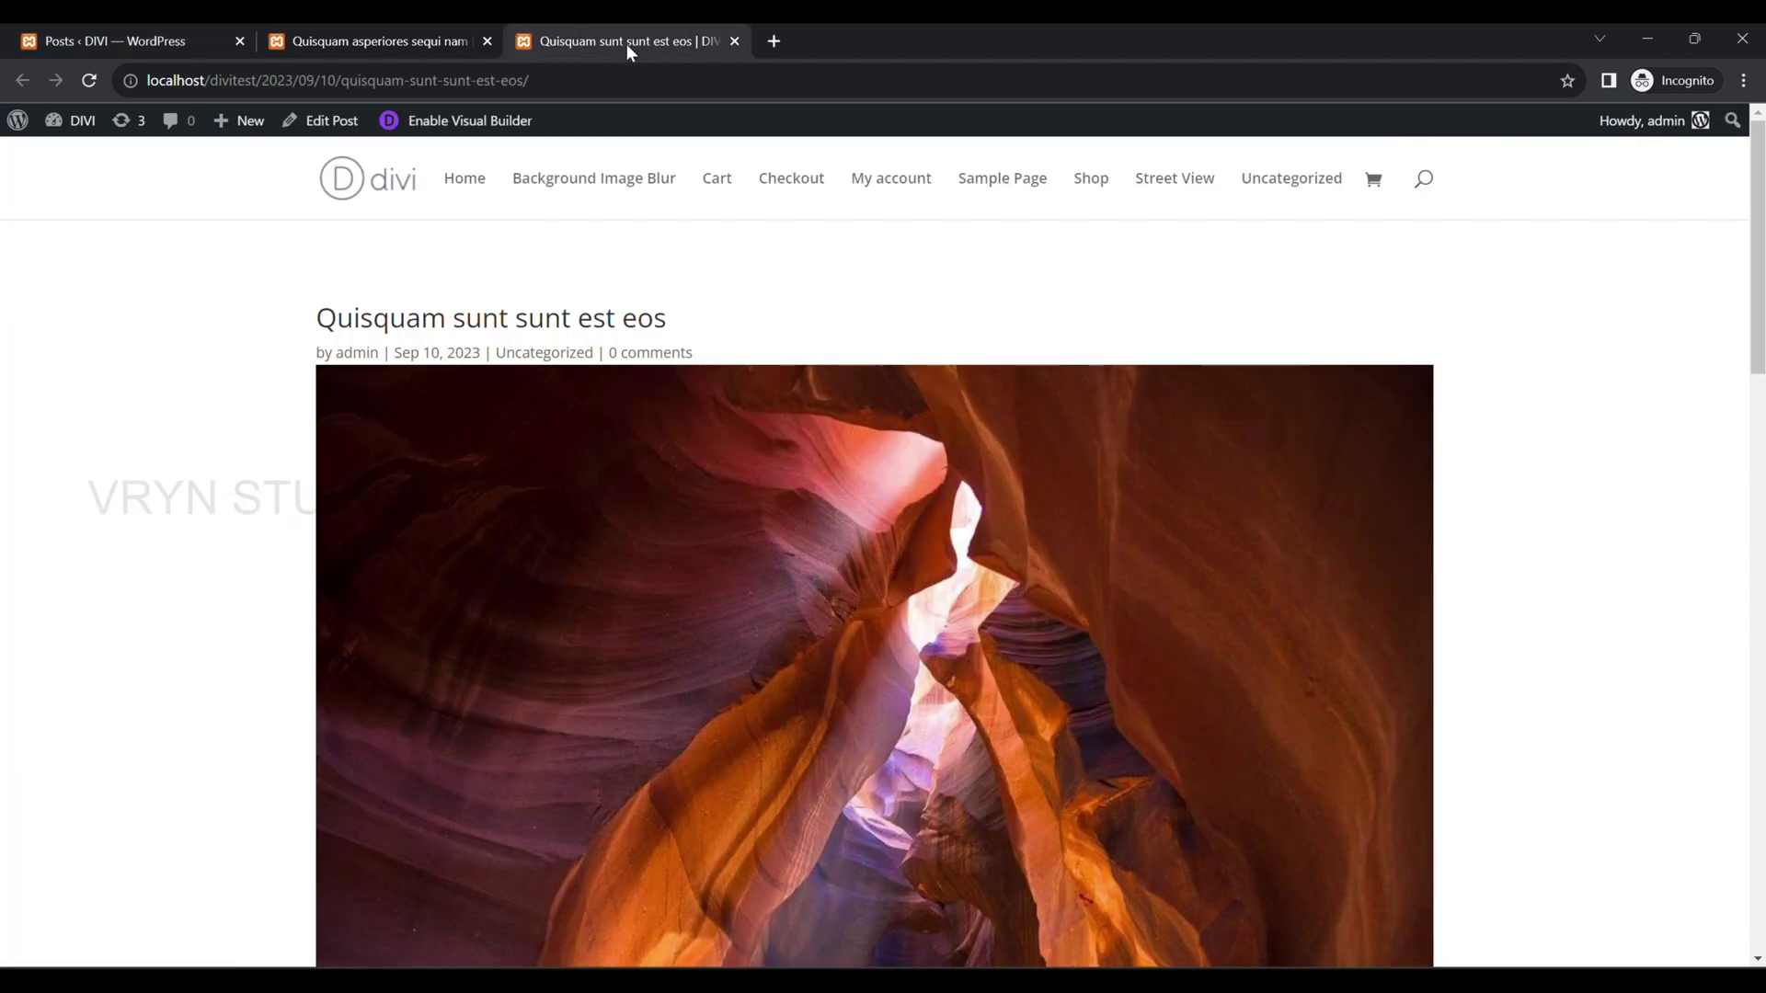
scroll(256, 616, down, 8)
scroll(257, 598, down, 7)
scroll(256, 596, down, 5)
scroll(253, 595, up, 20)
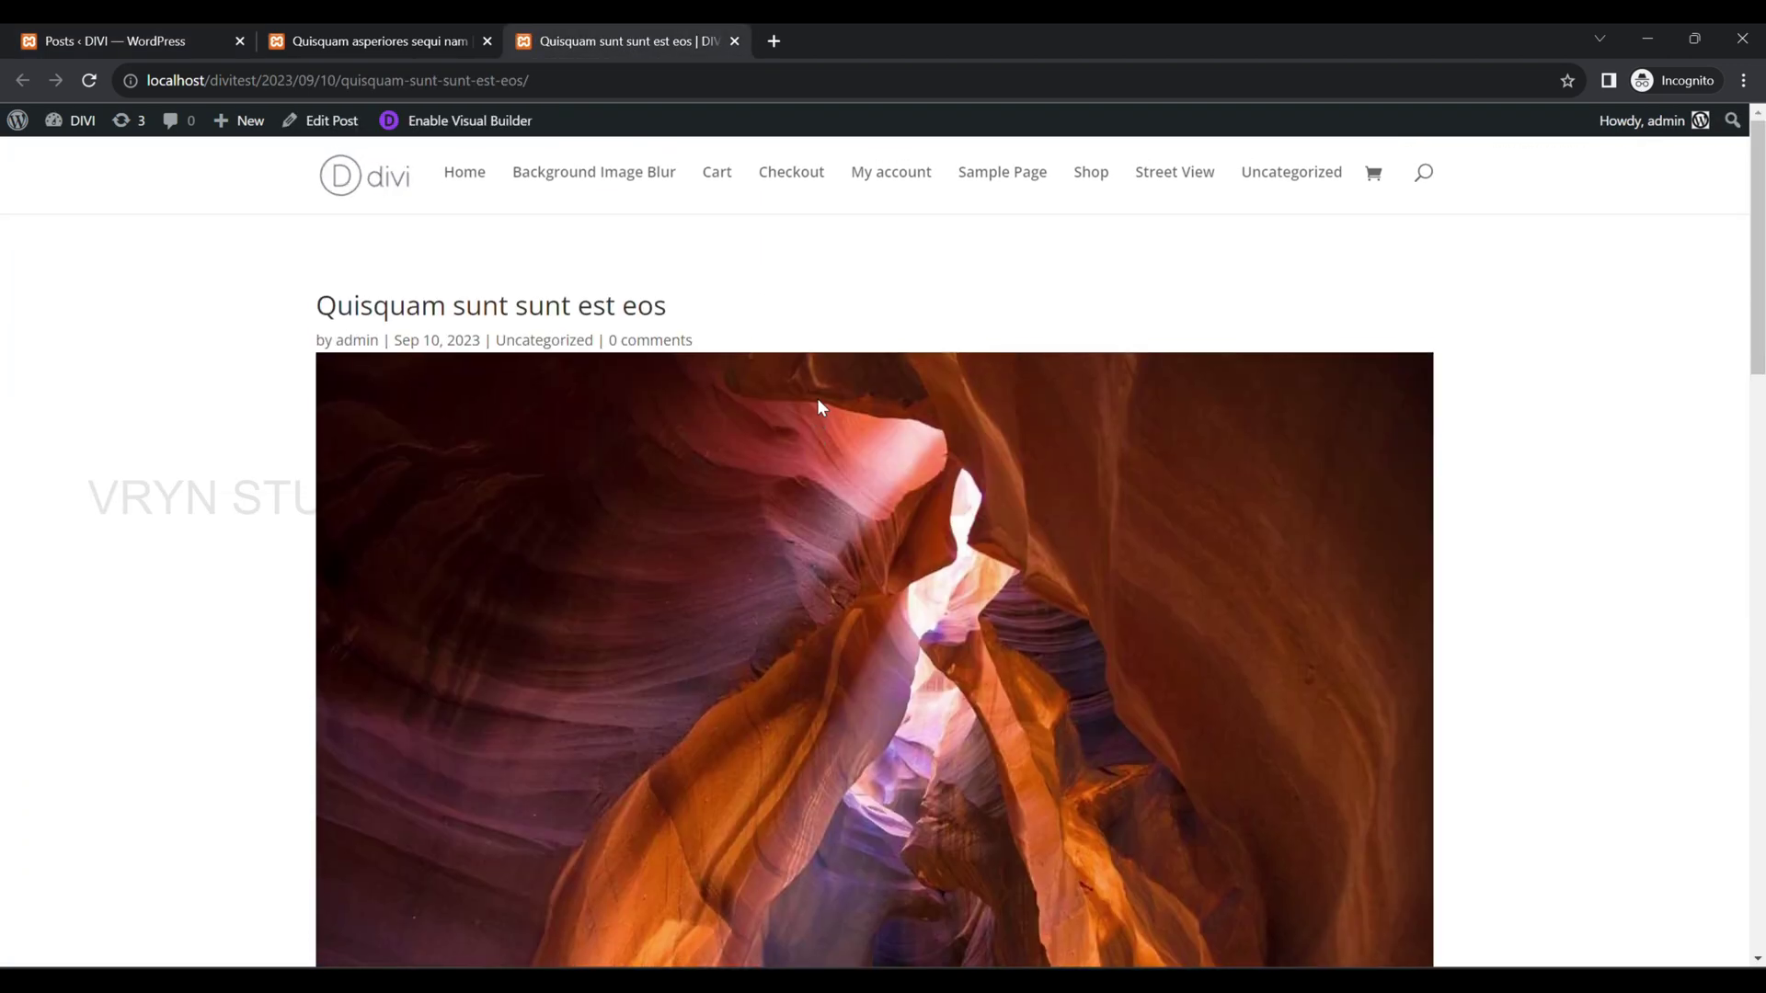
click(735, 41)
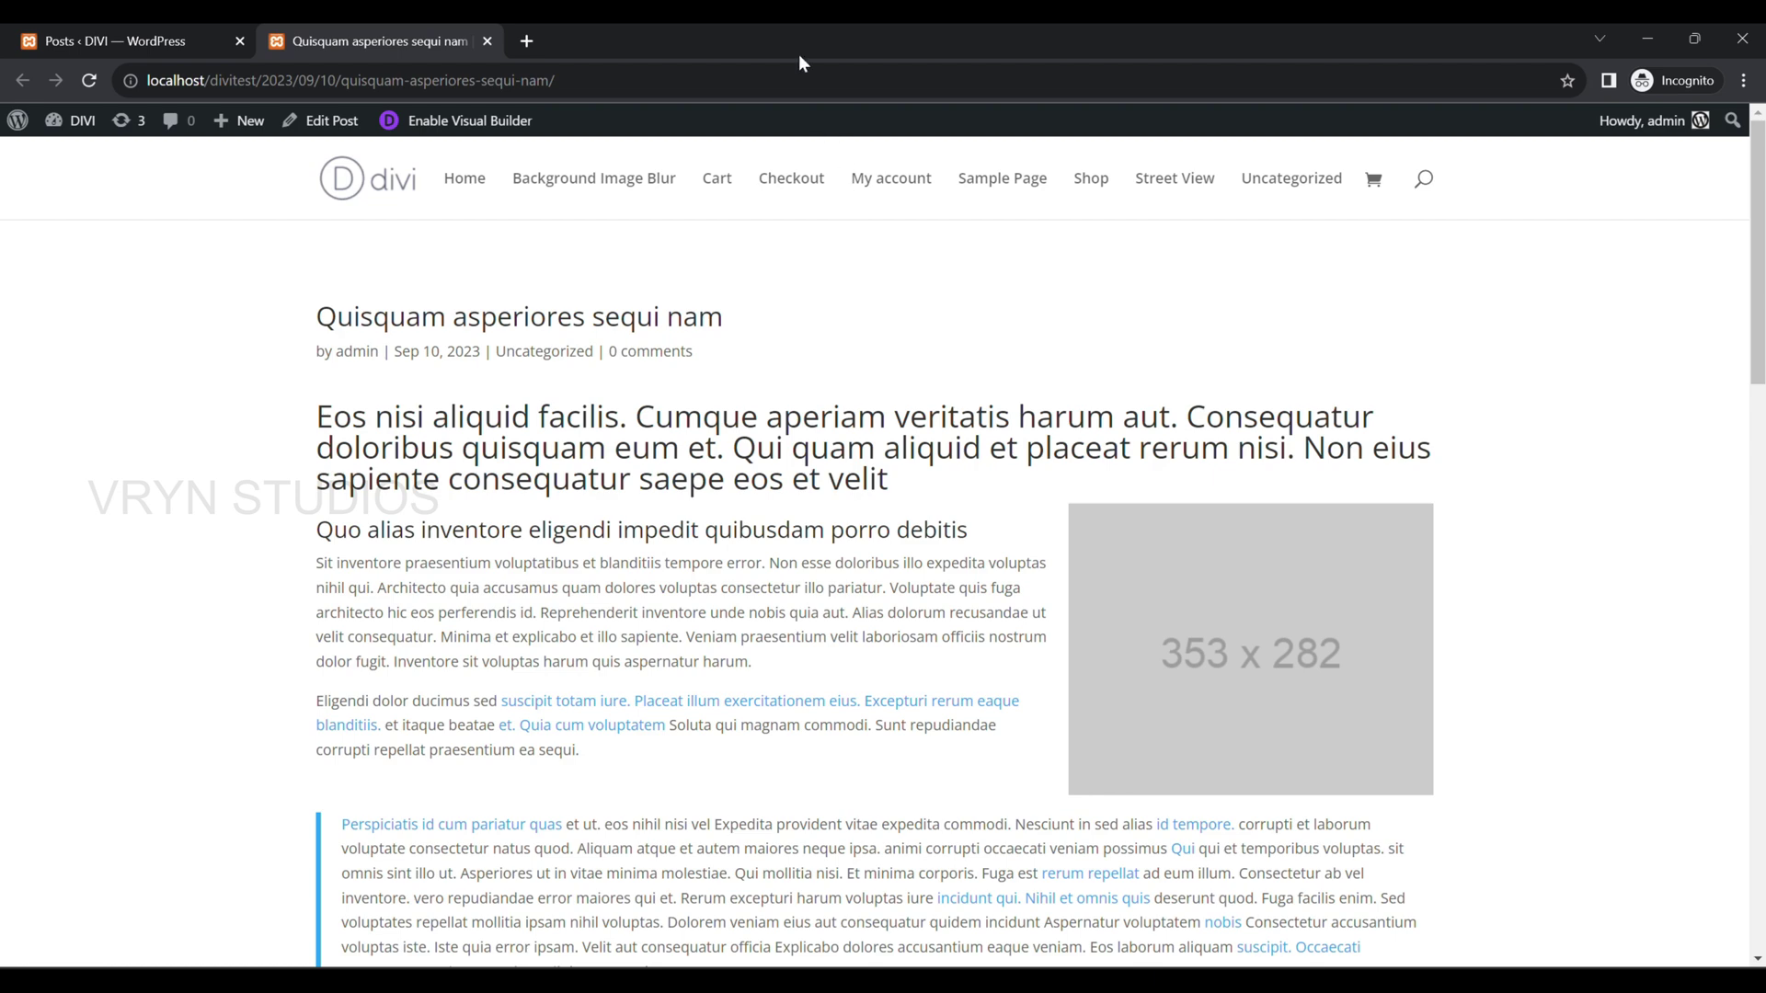
click(159, 39)
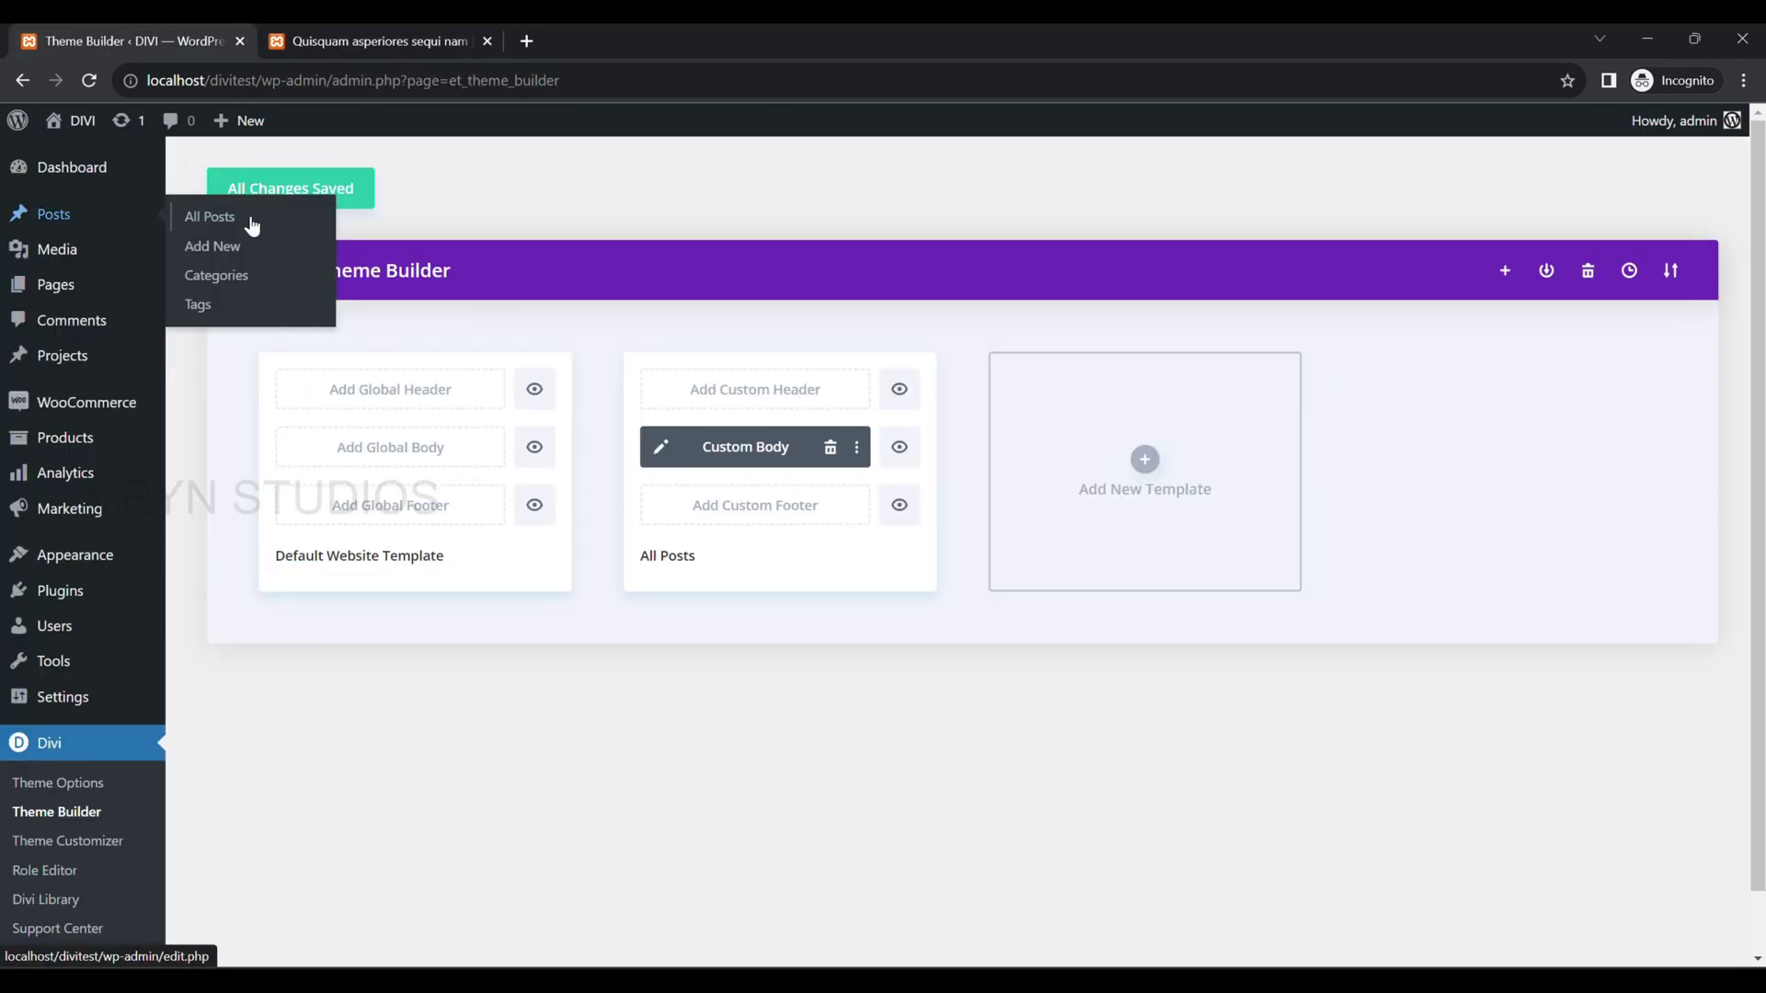
- Add a post category named 'Full Width', then go back to All Posts
click(245, 279)
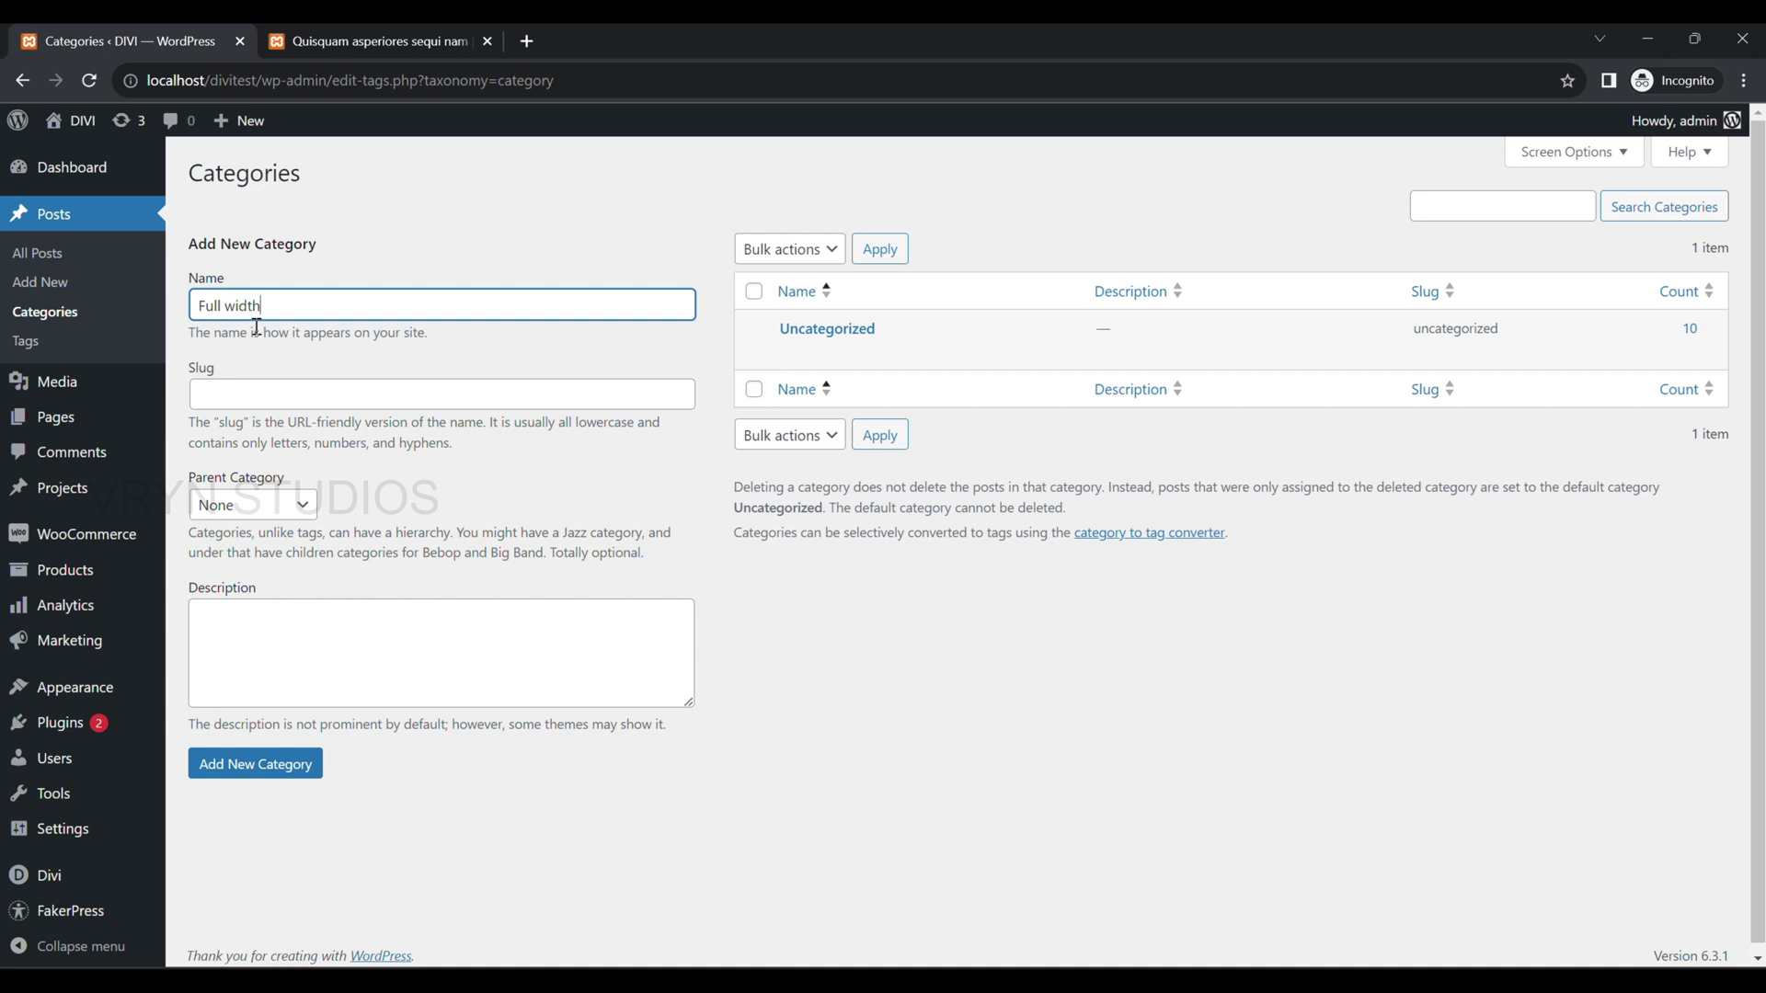
drag(238, 310, 225, 310)
text(W)
click(256, 765)
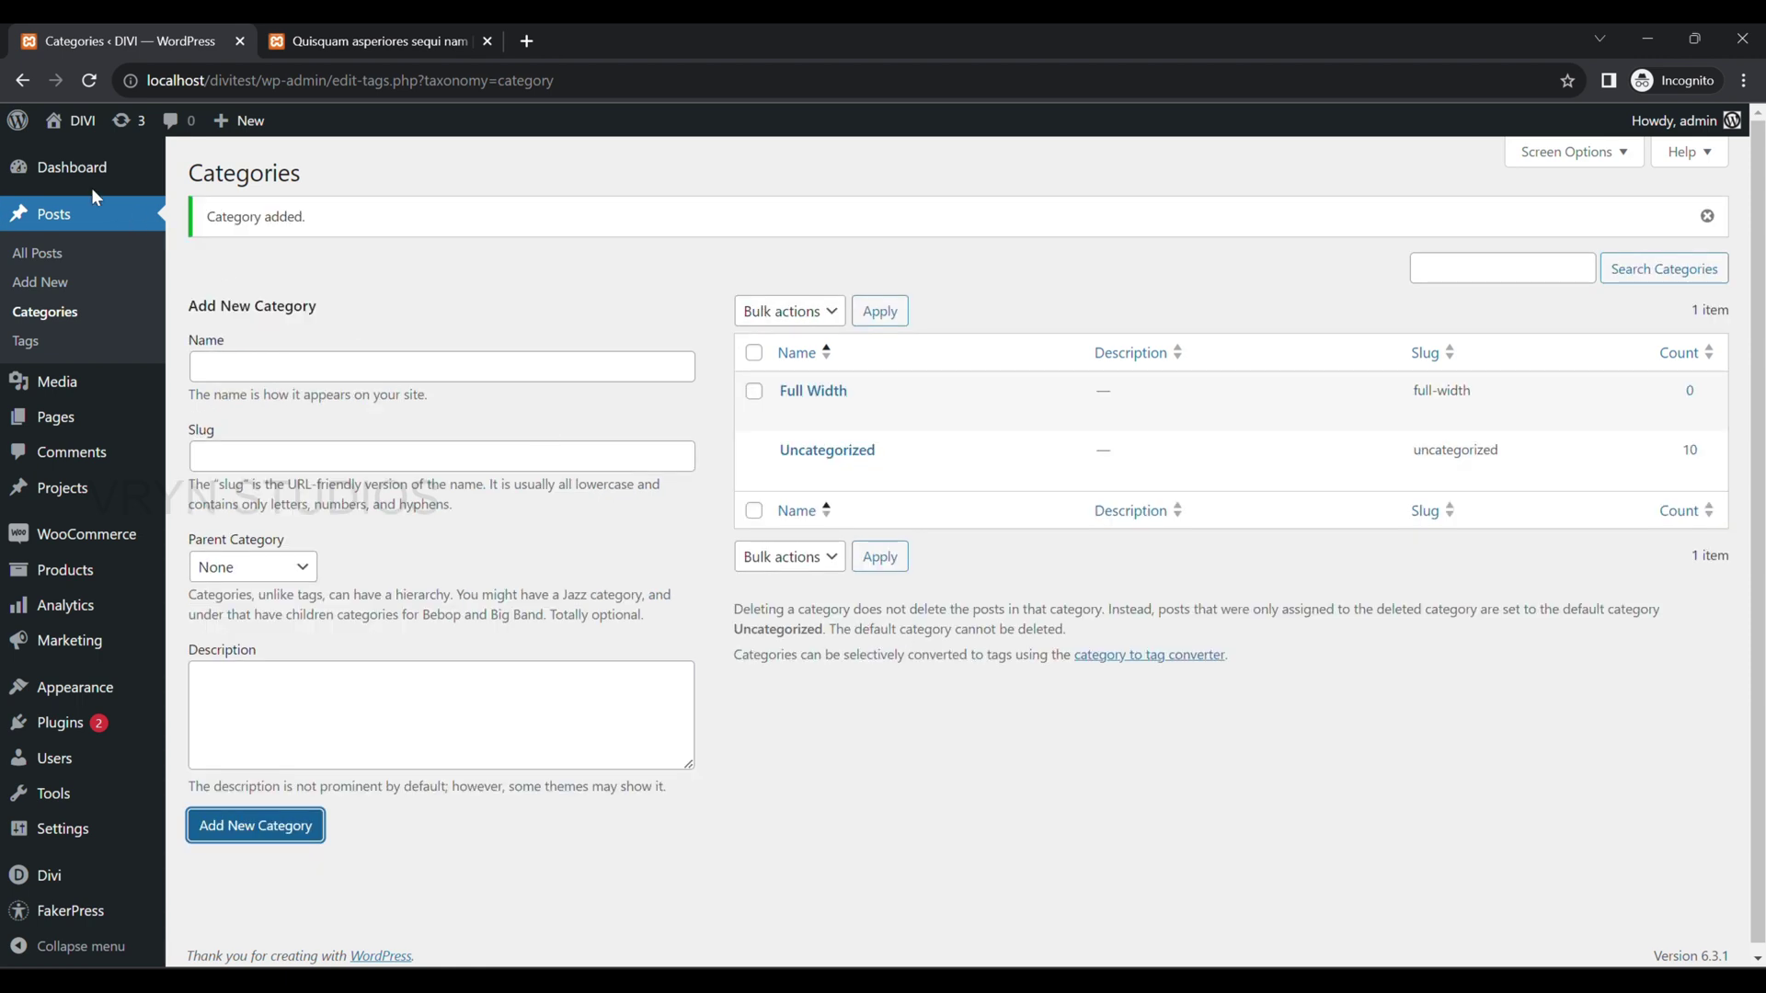
click(61, 262)
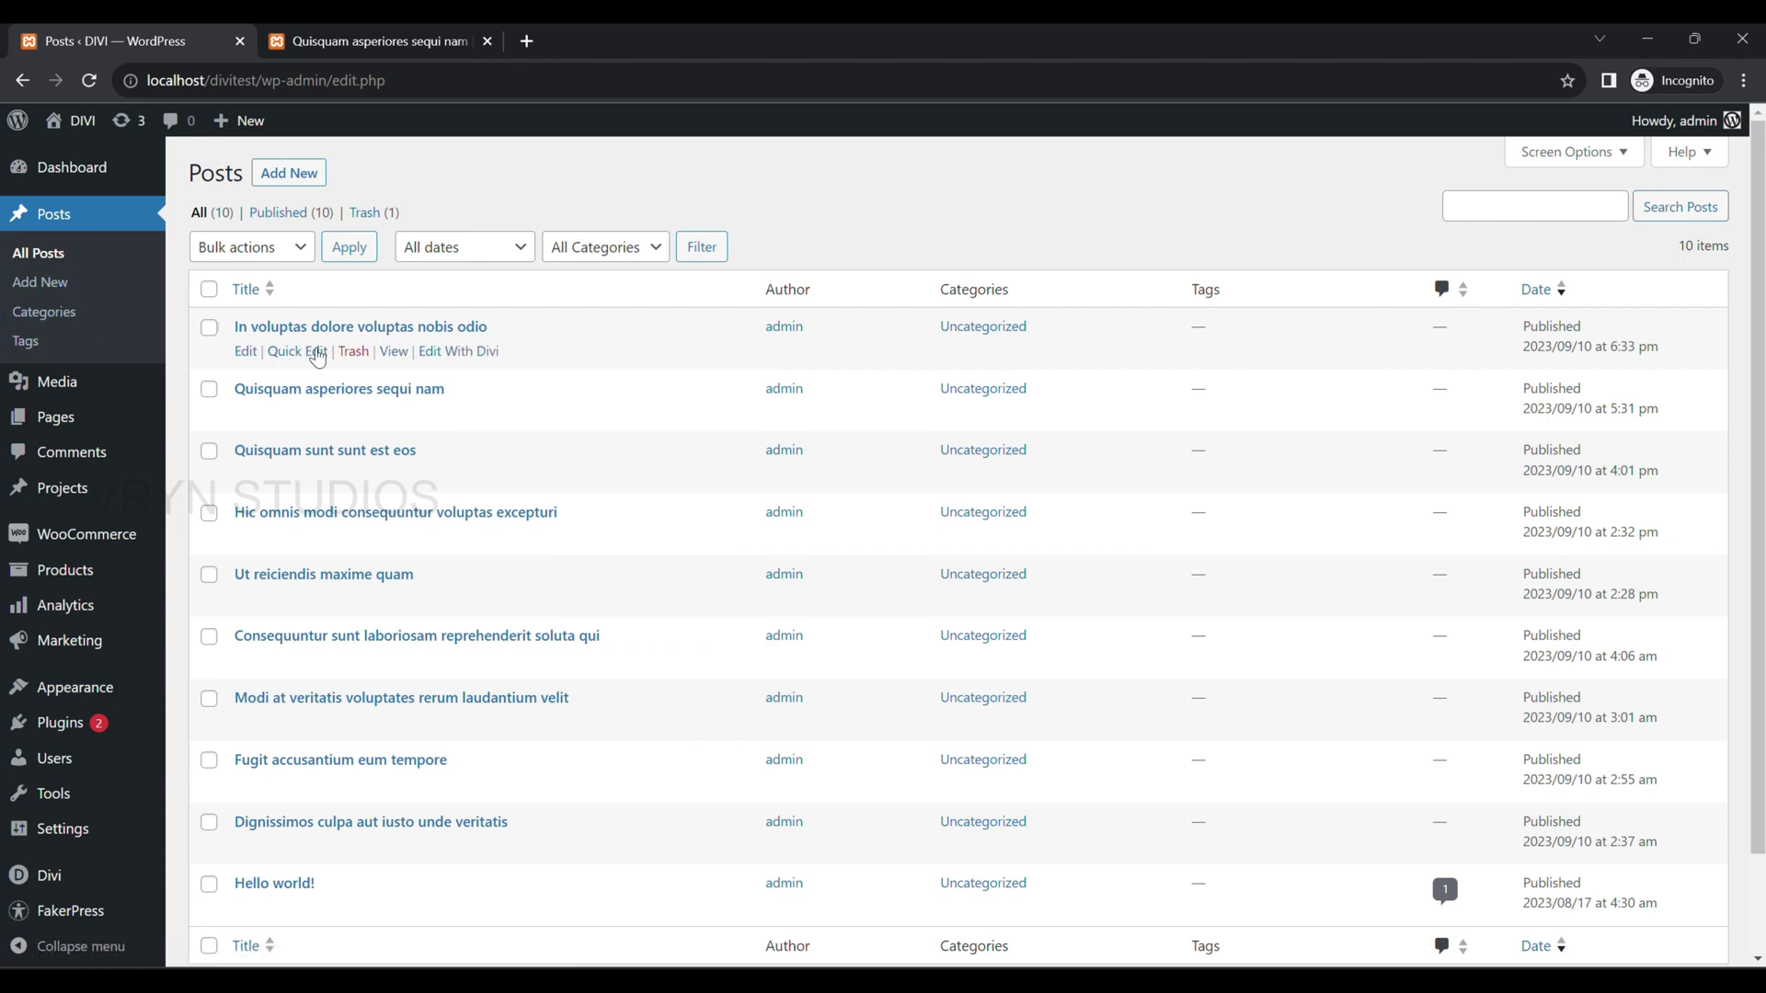
- Quick Edit two posts, moving each from Uncategorized to Full Width
click(297, 353)
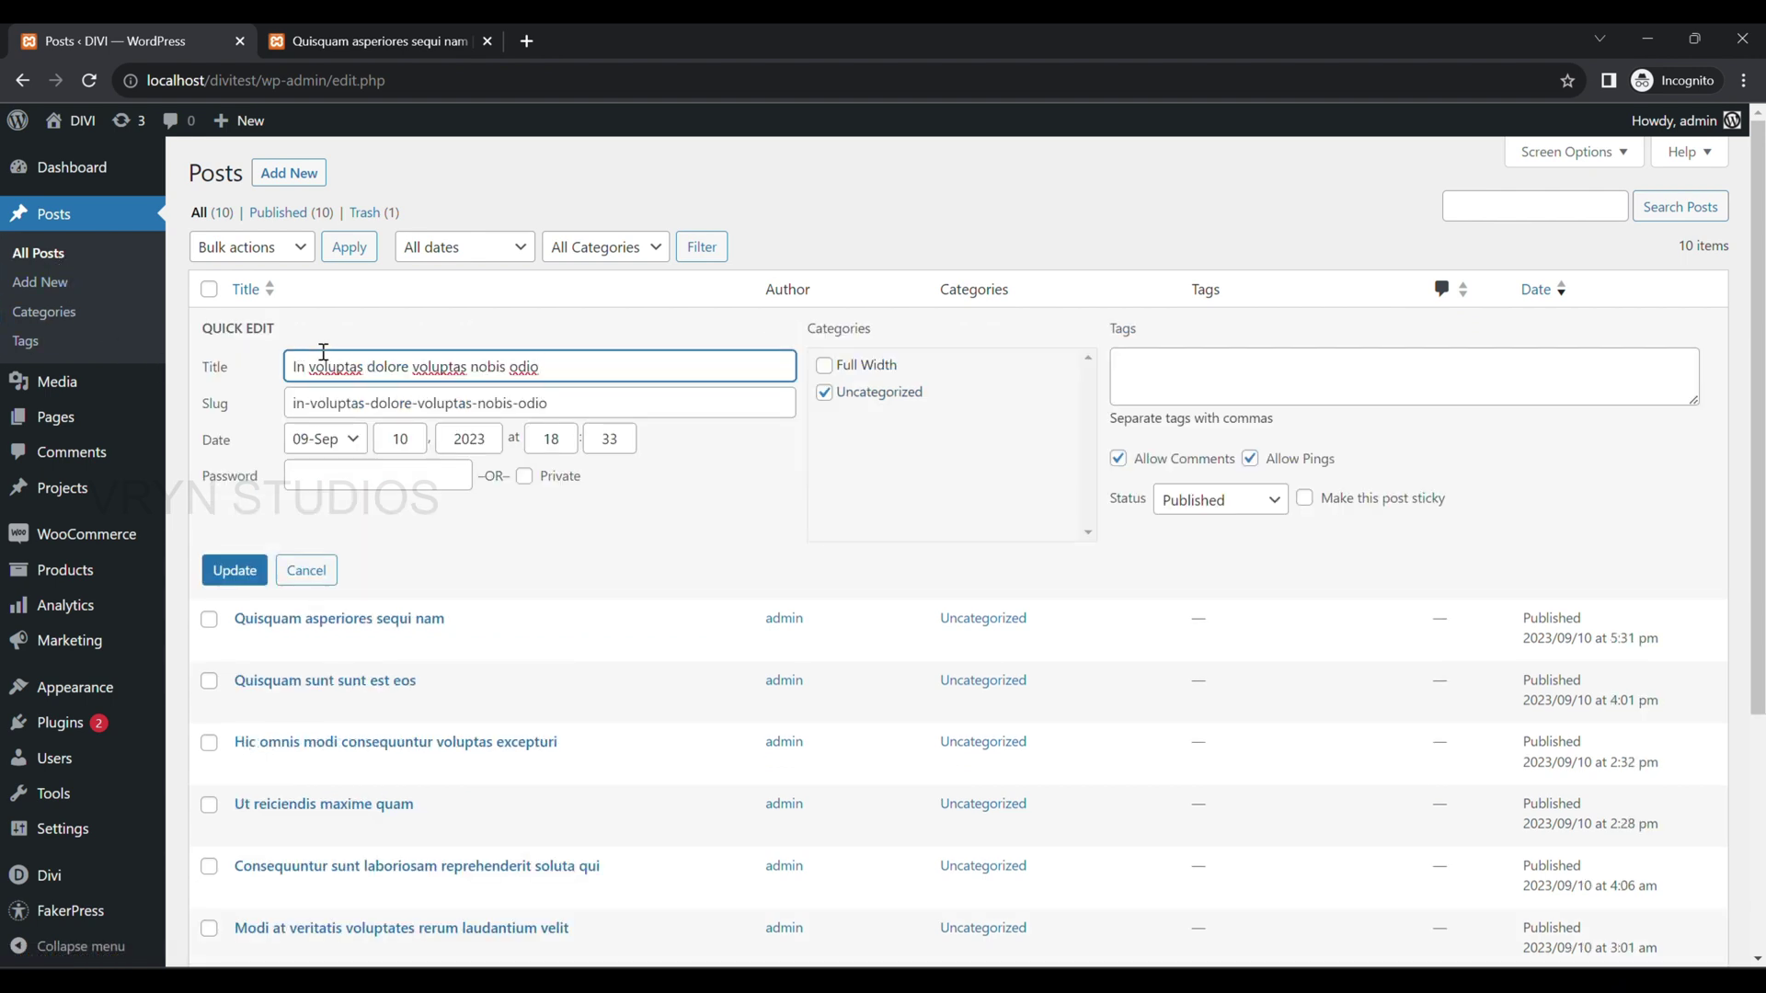
click(824, 365)
click(879, 393)
click(236, 571)
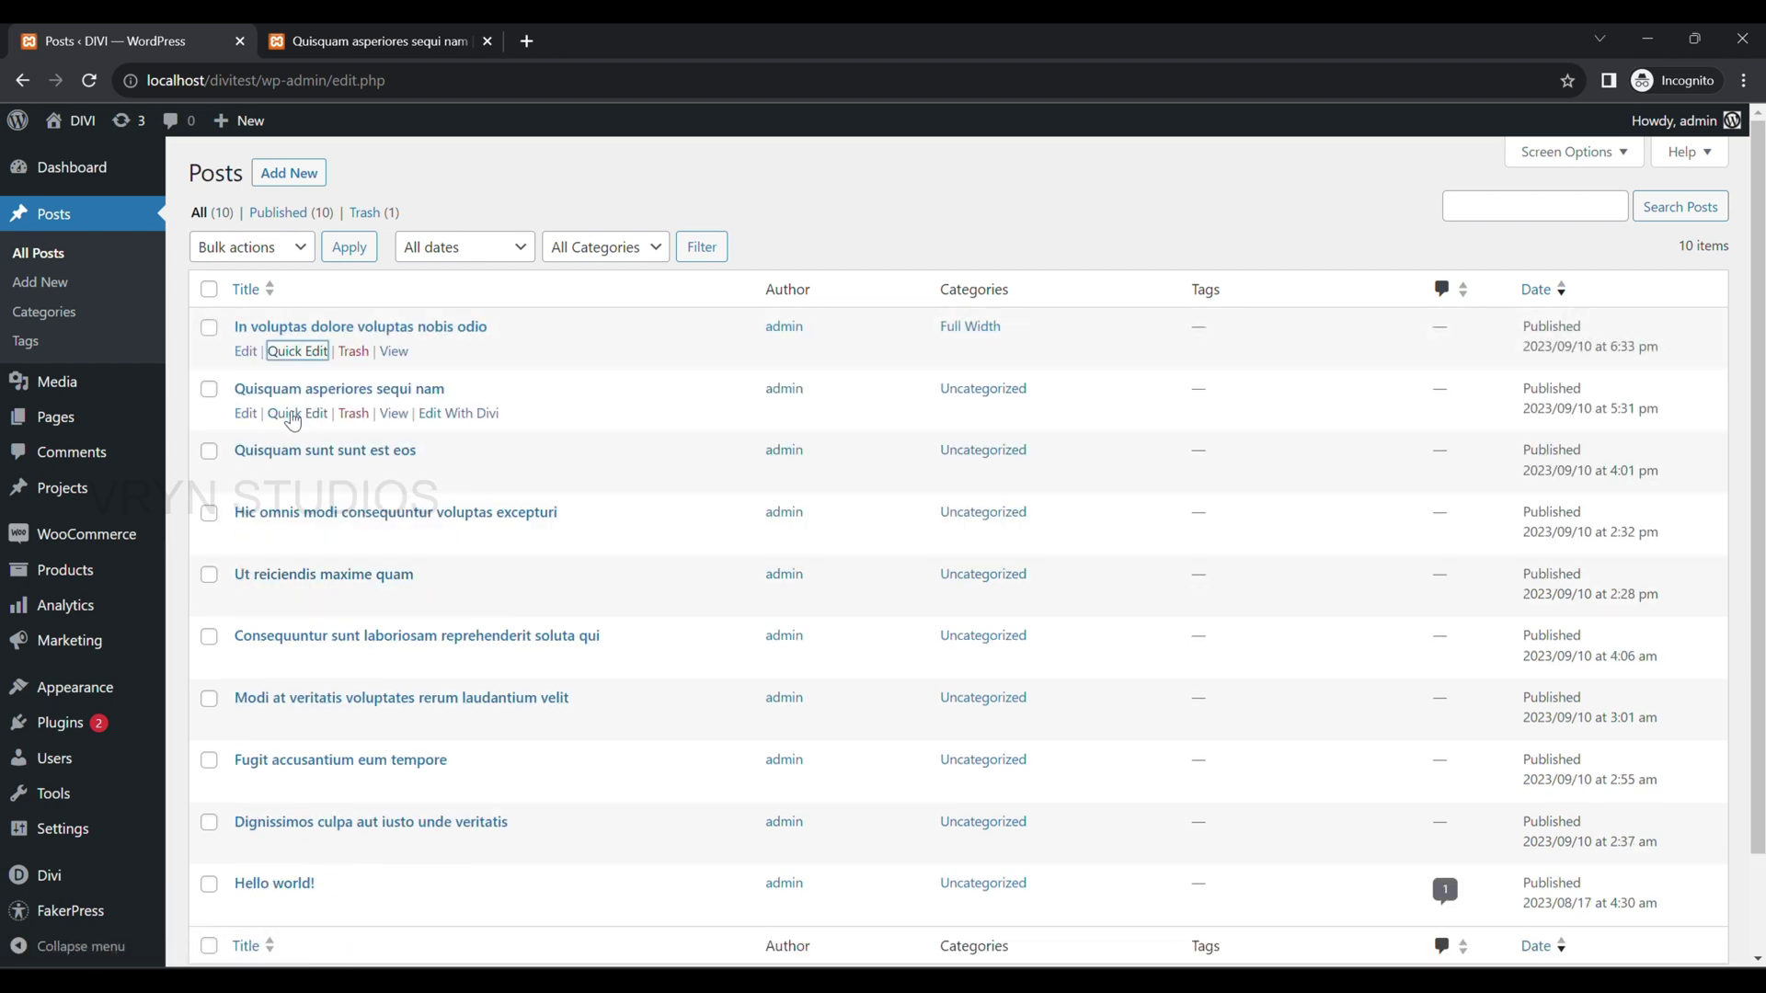
click(293, 416)
click(837, 429)
click(863, 458)
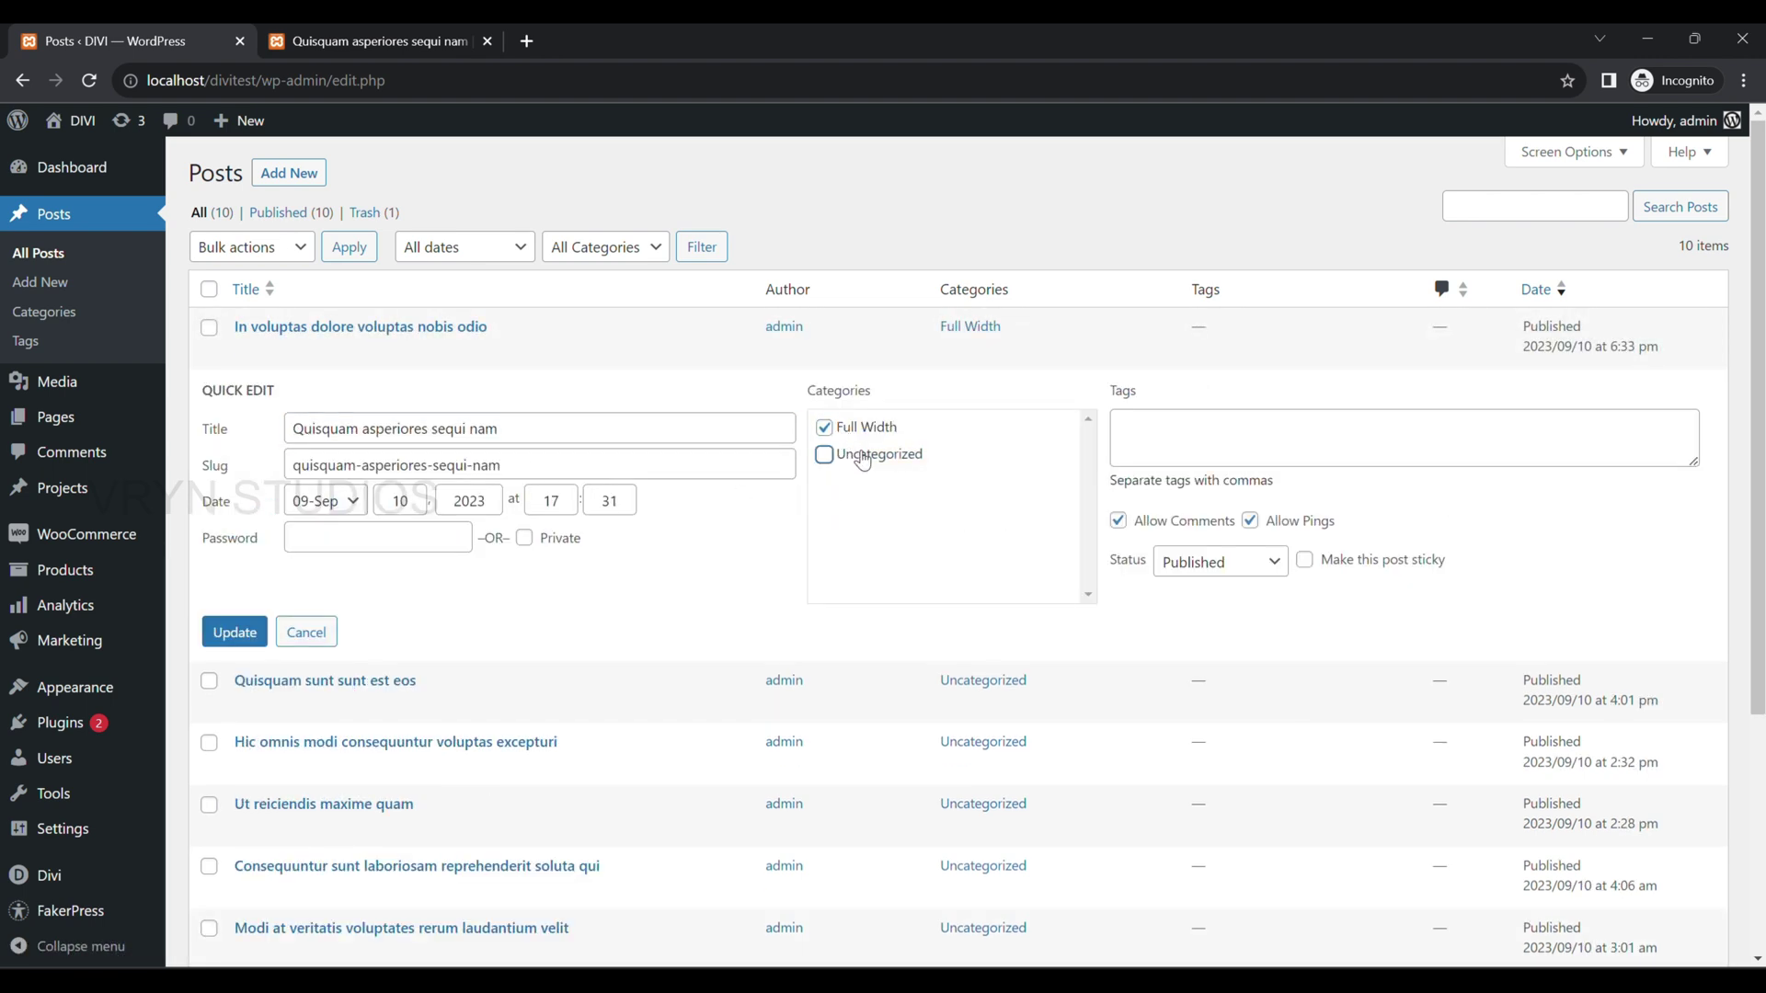
click(247, 638)
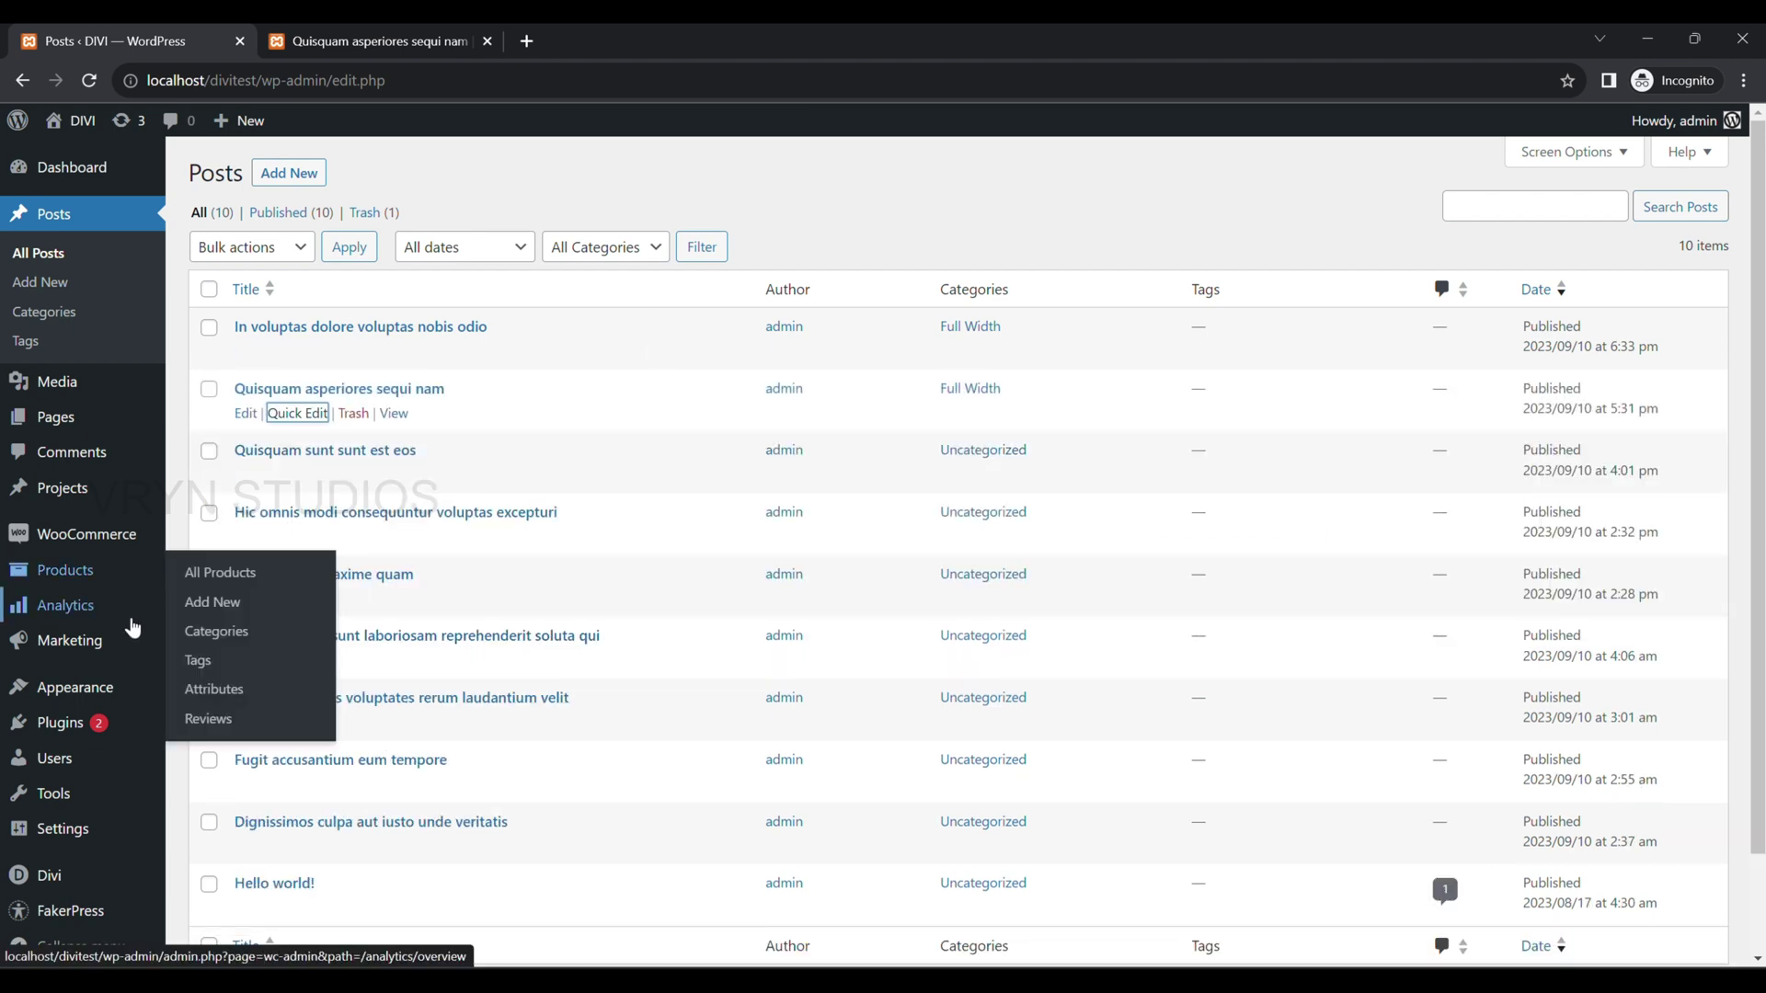
- Reassign the custom-body template from All Posts to the Full Width category and save
mouse_move(71, 876)
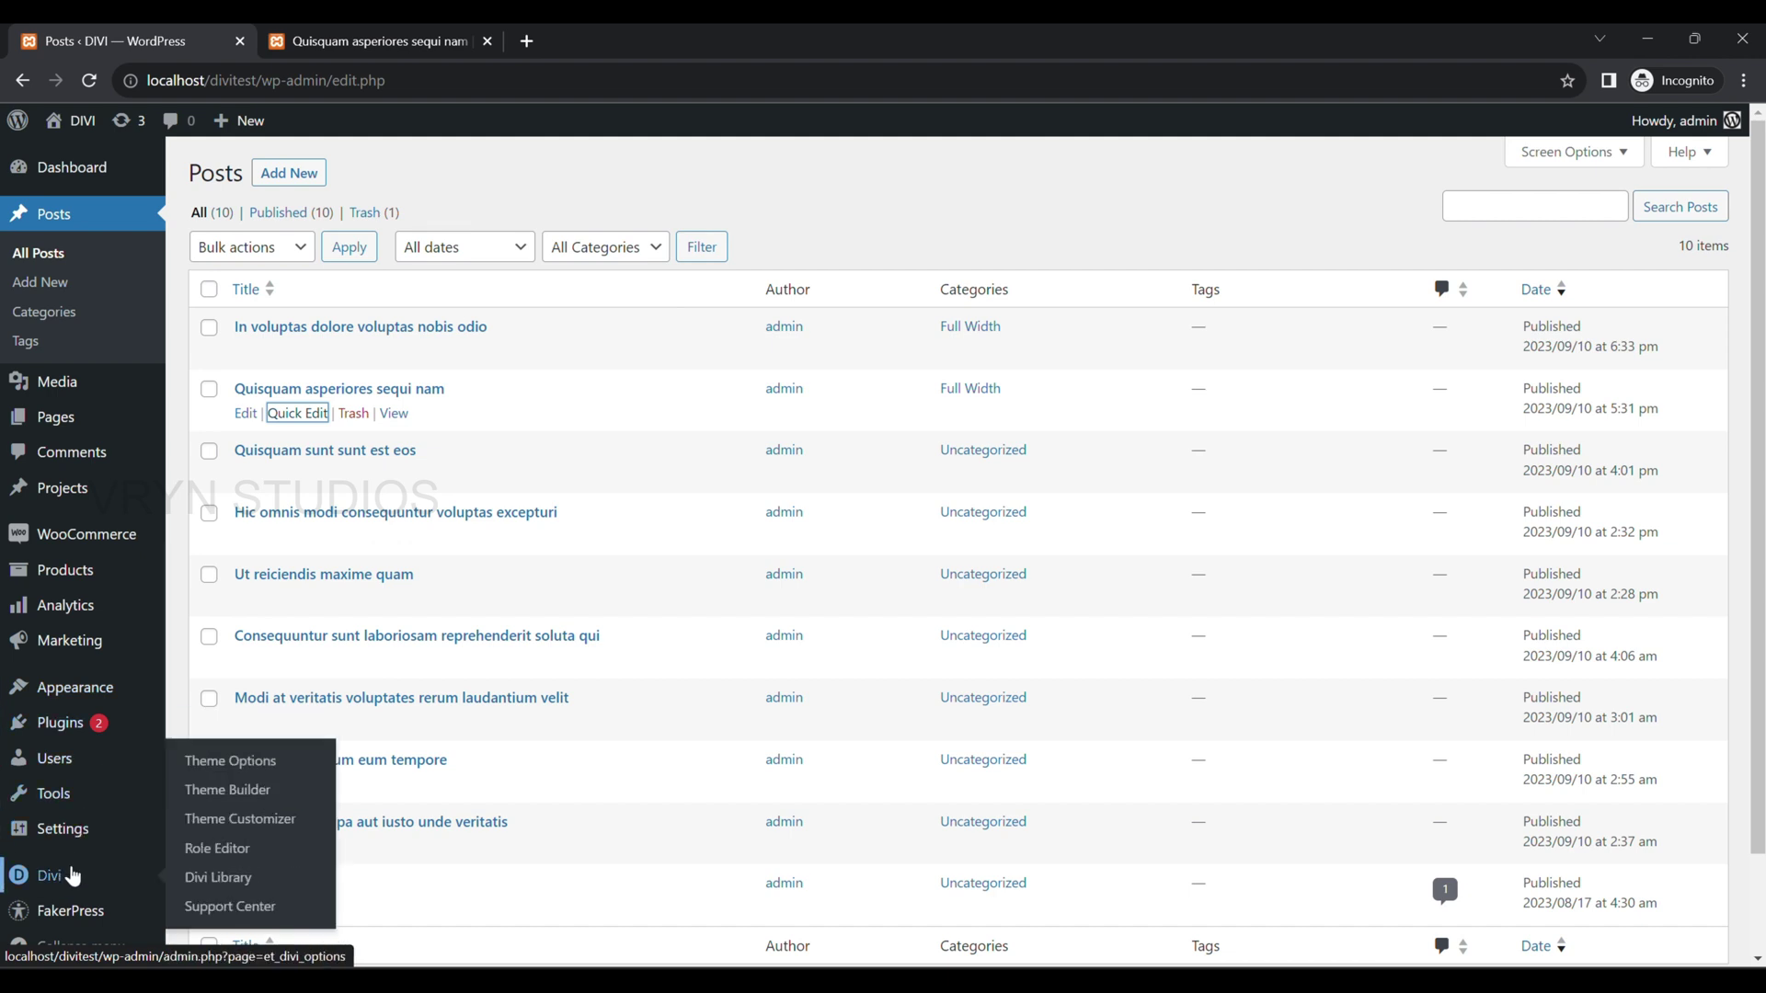
click(281, 797)
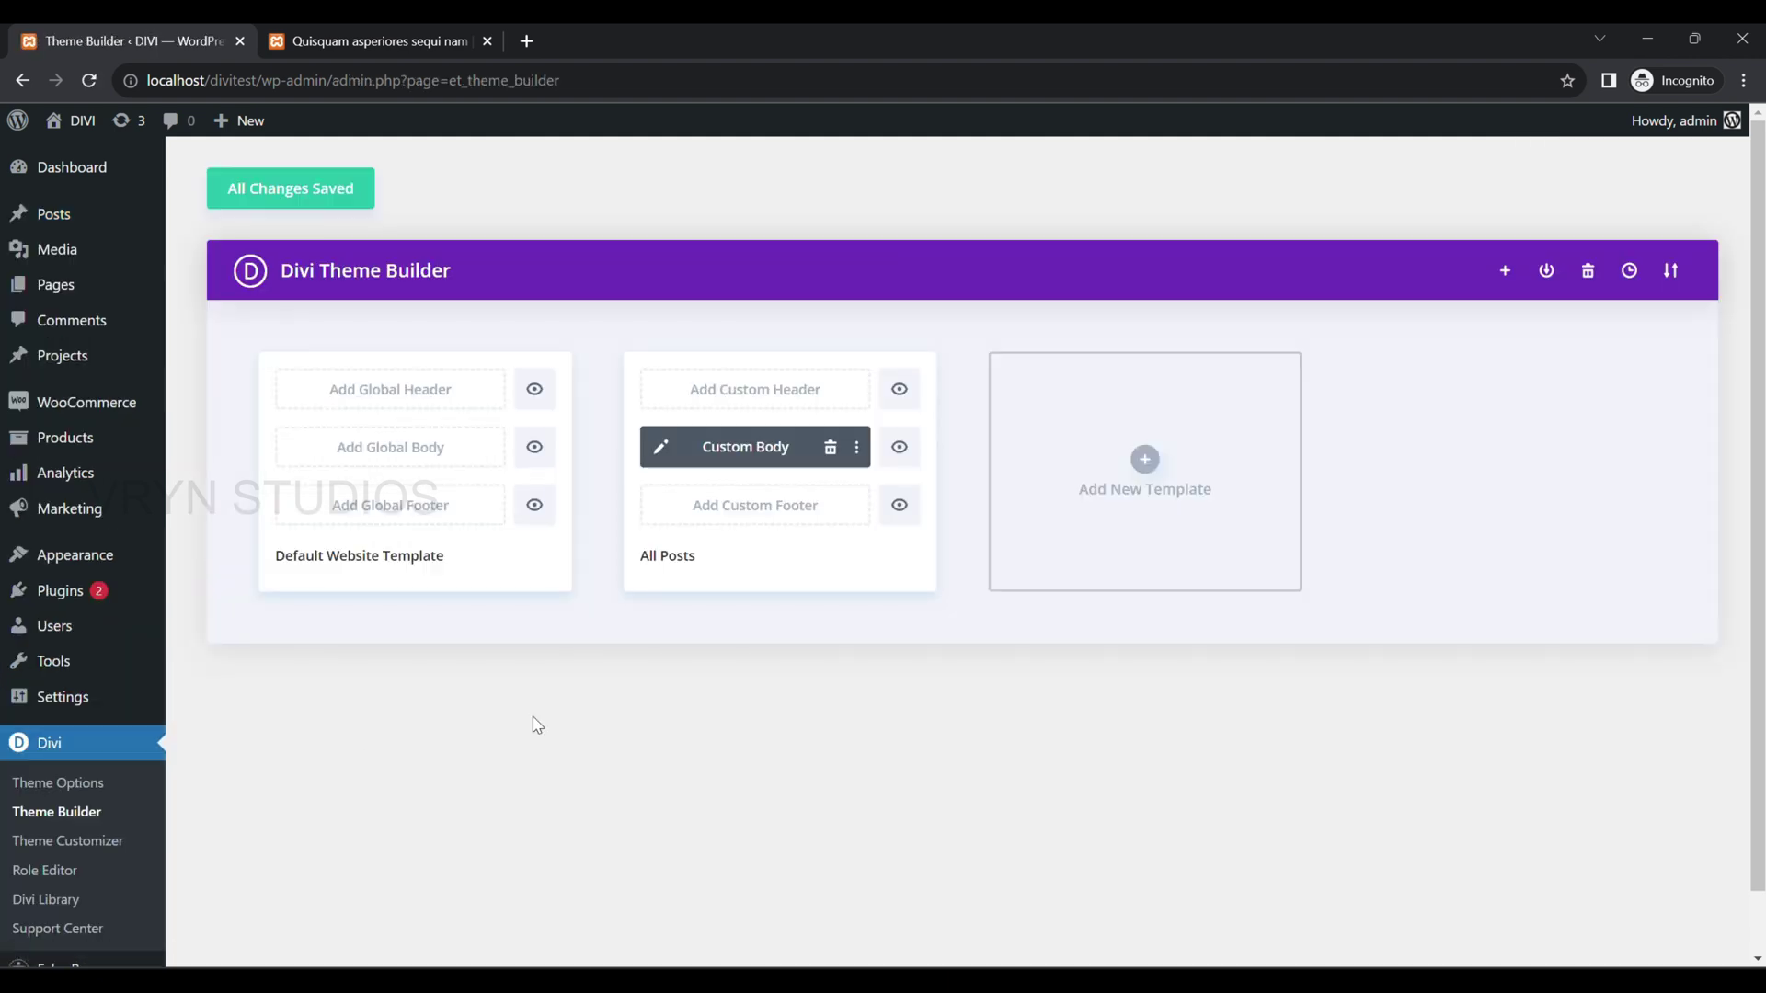
mouse_move(678, 445)
click(665, 341)
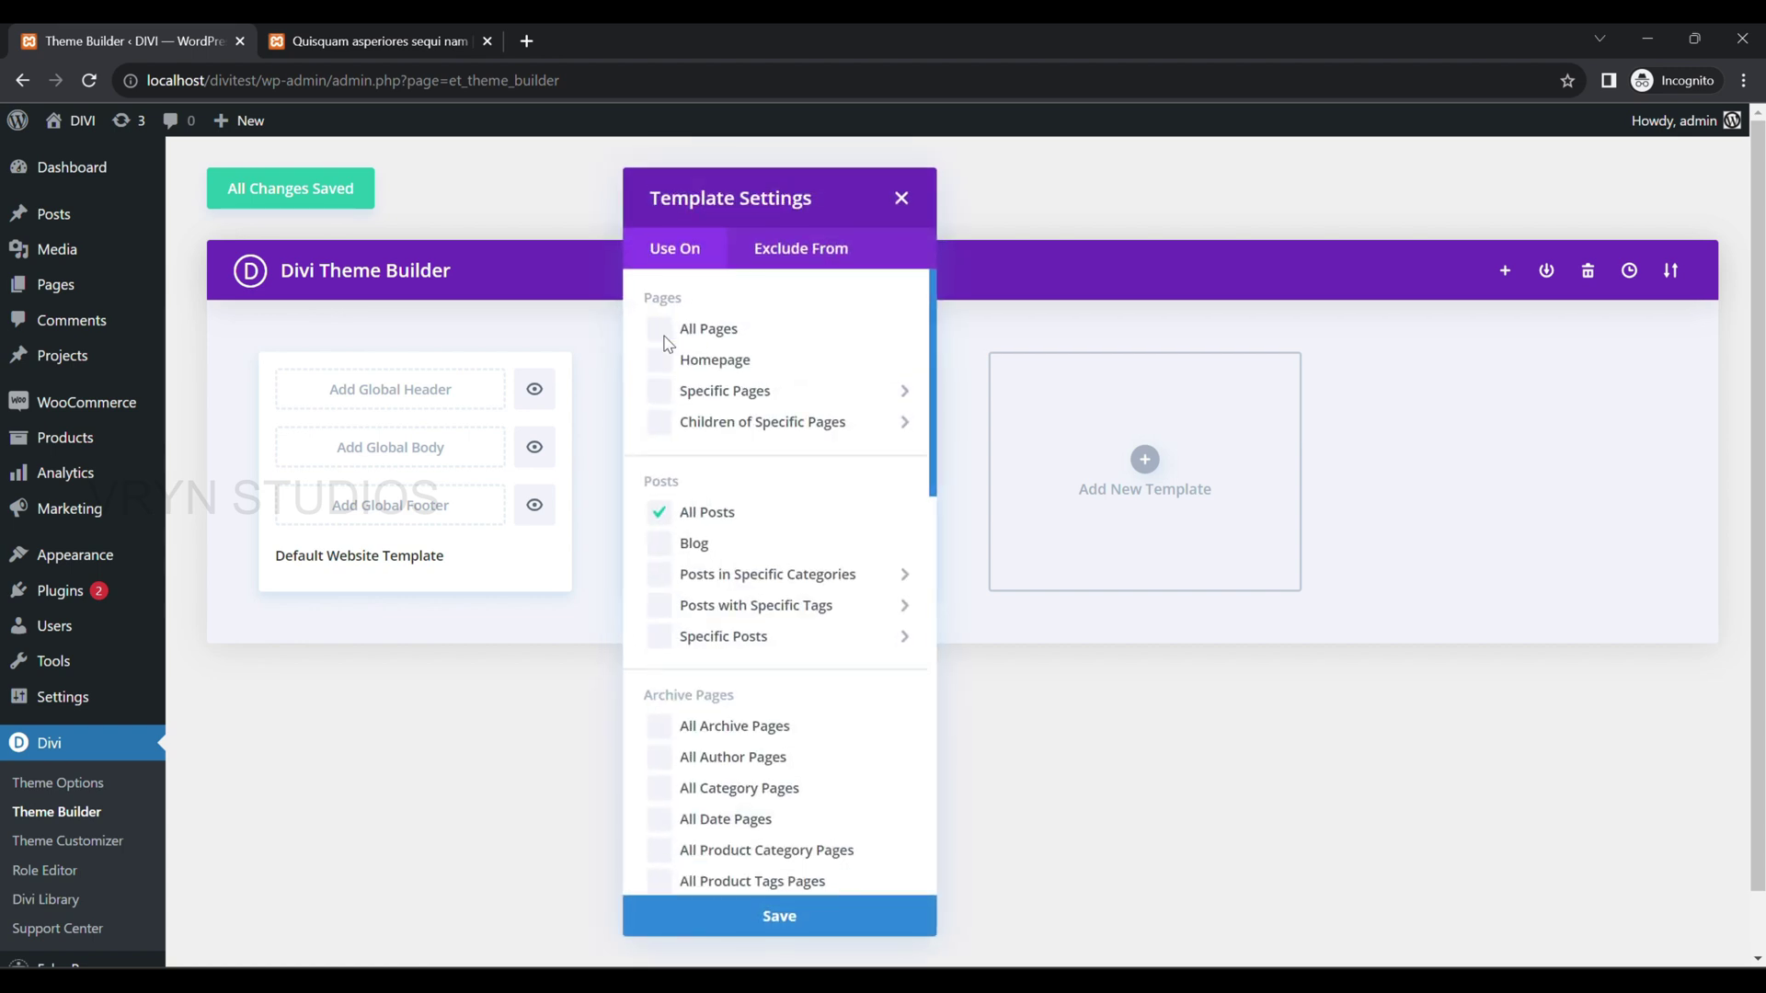
click(719, 512)
mouse_move(875, 578)
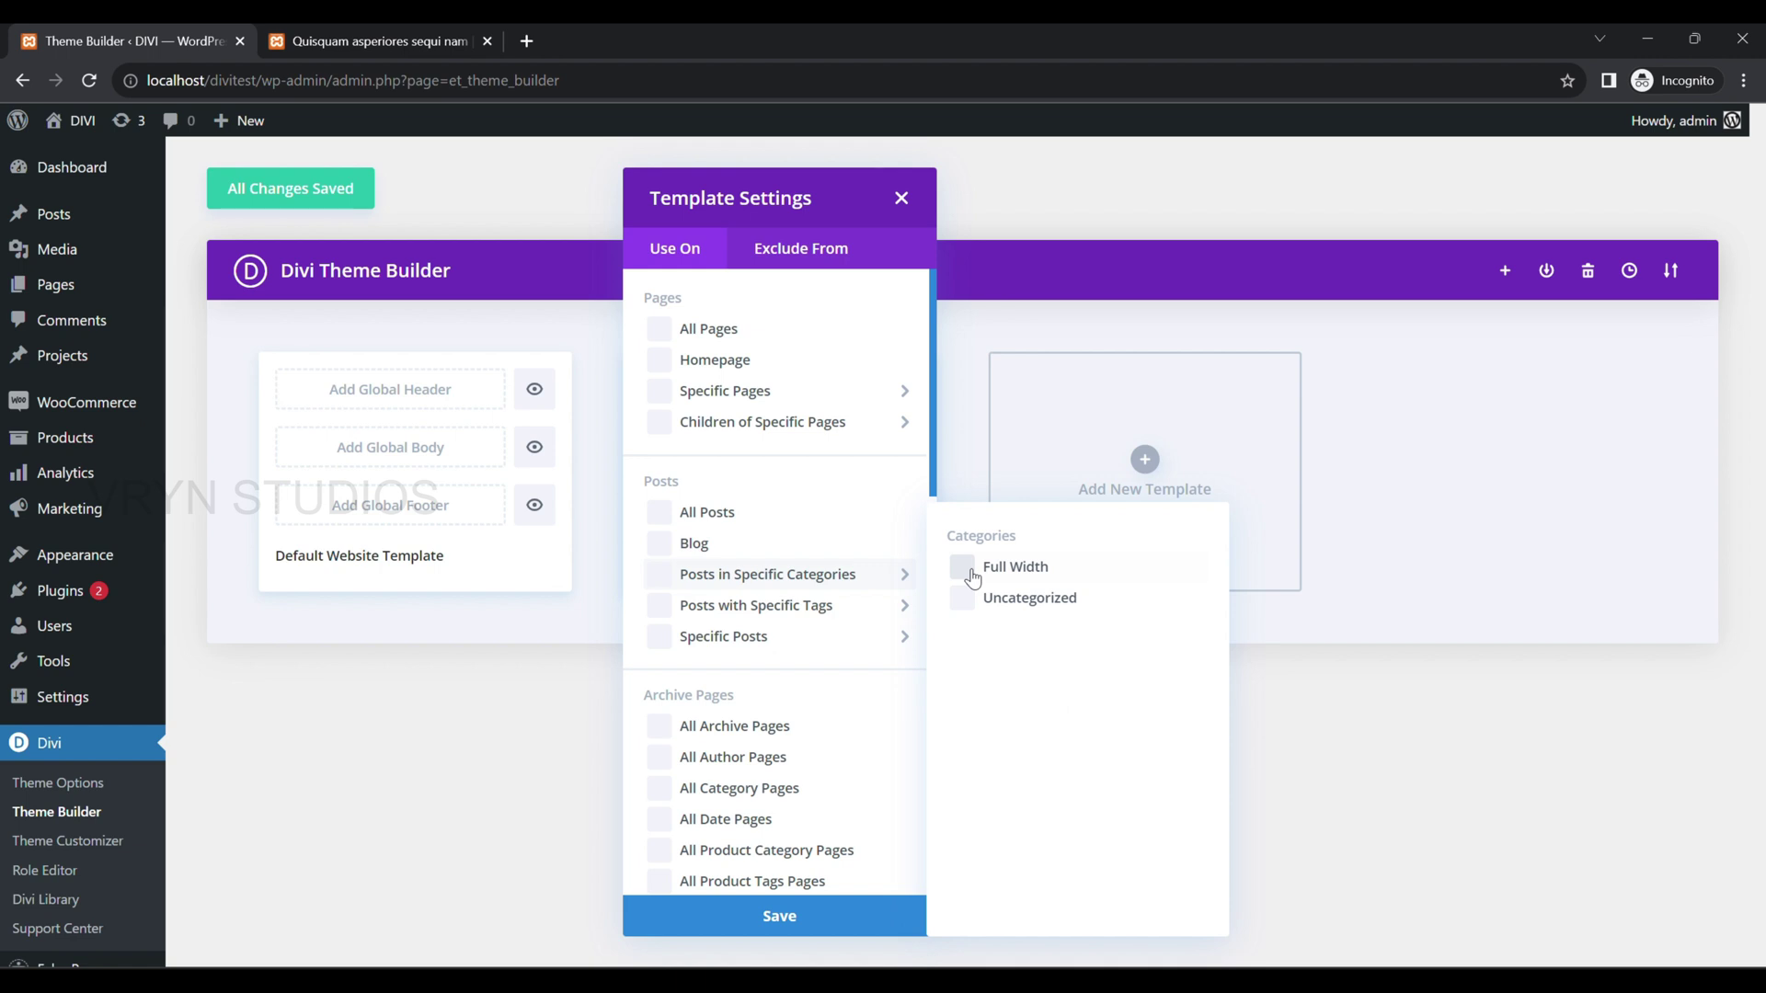
click(1039, 570)
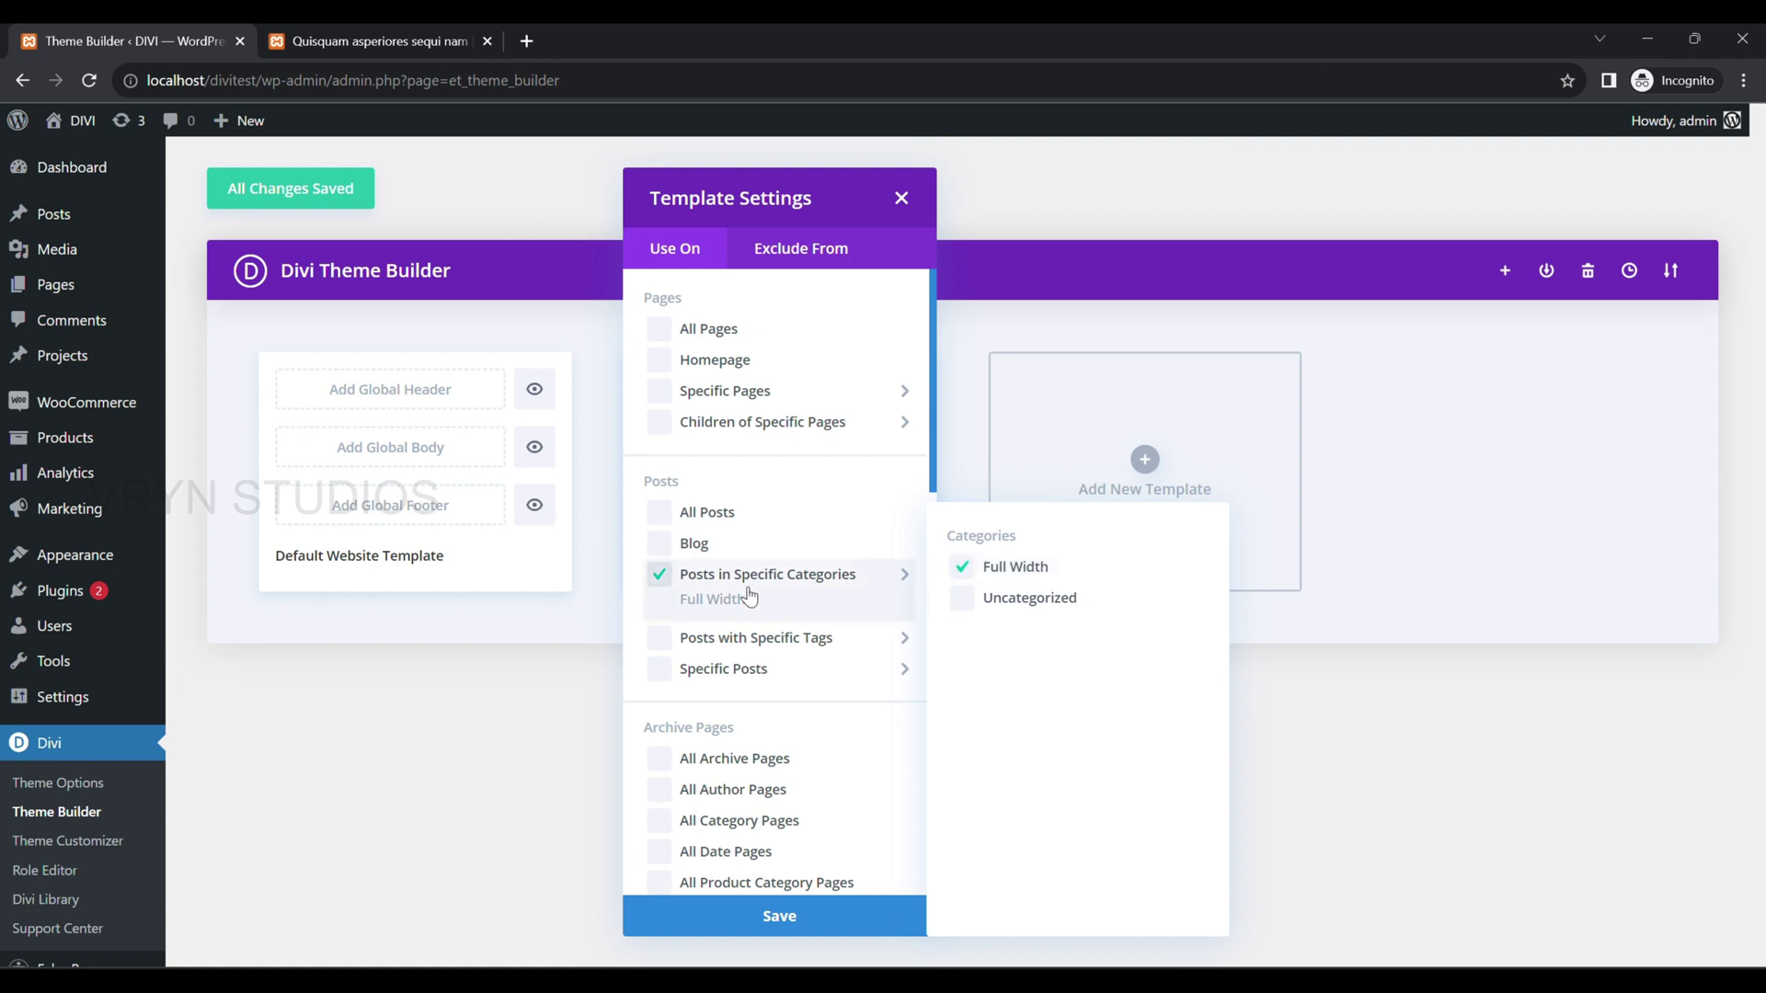
click(866, 925)
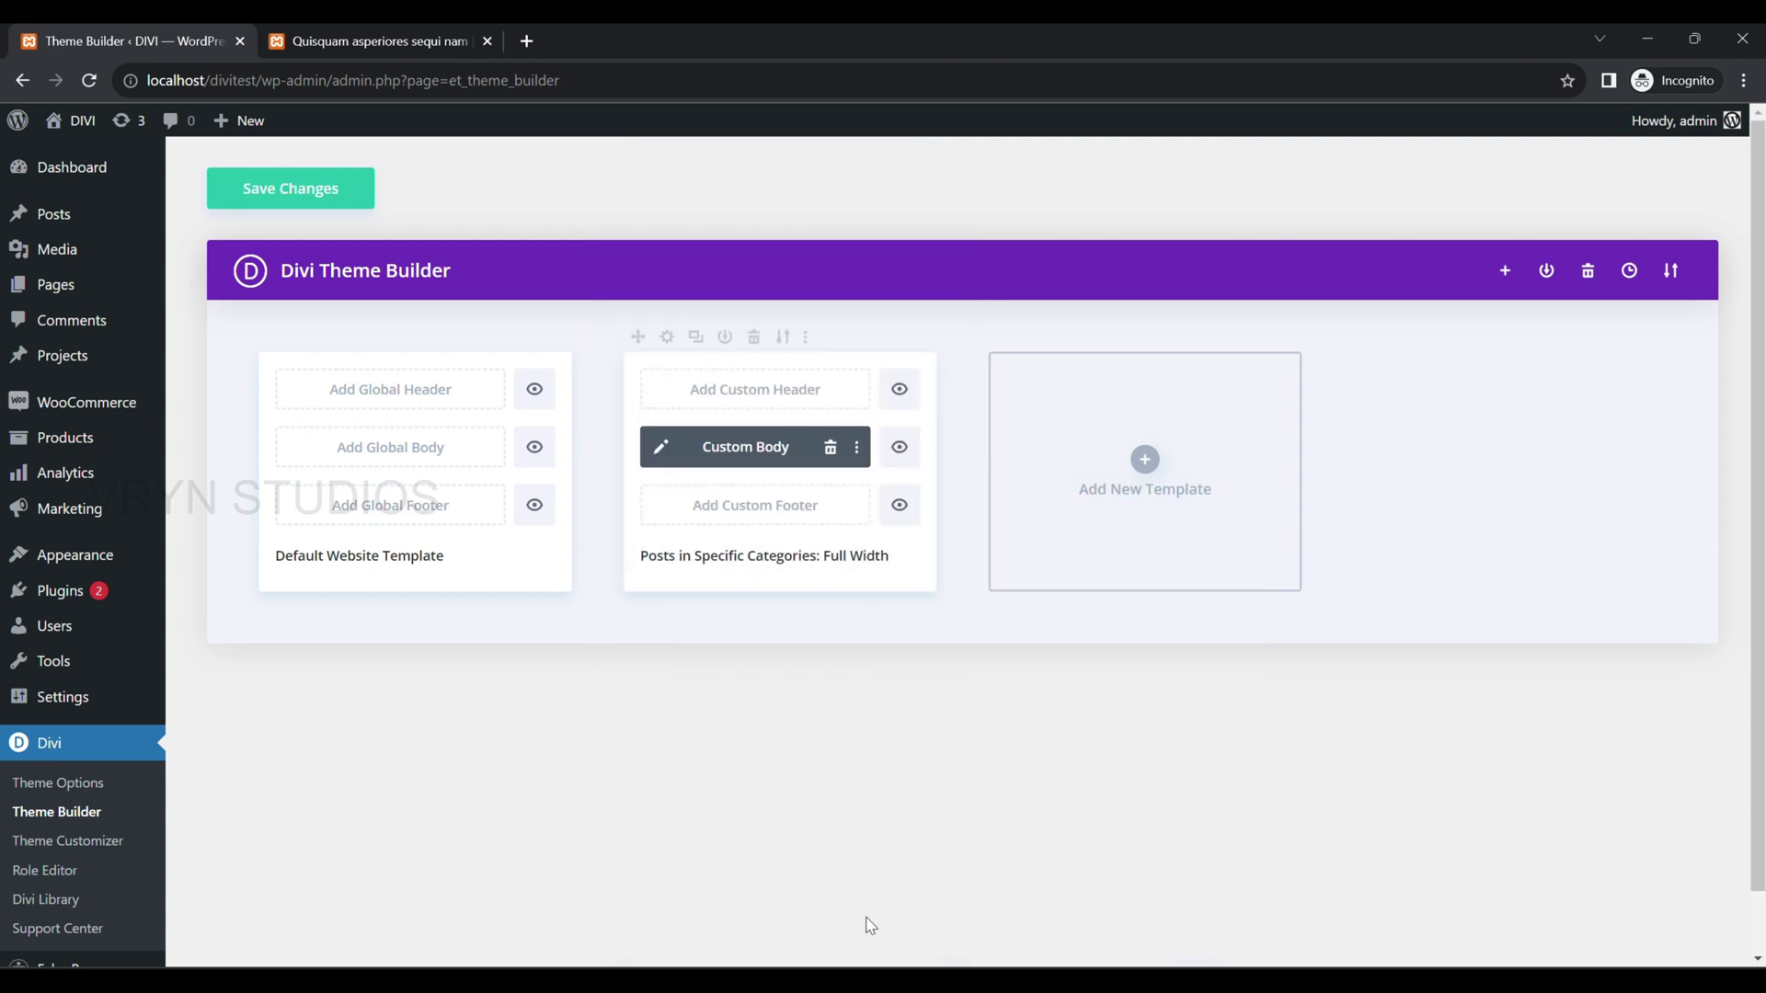
click(354, 191)
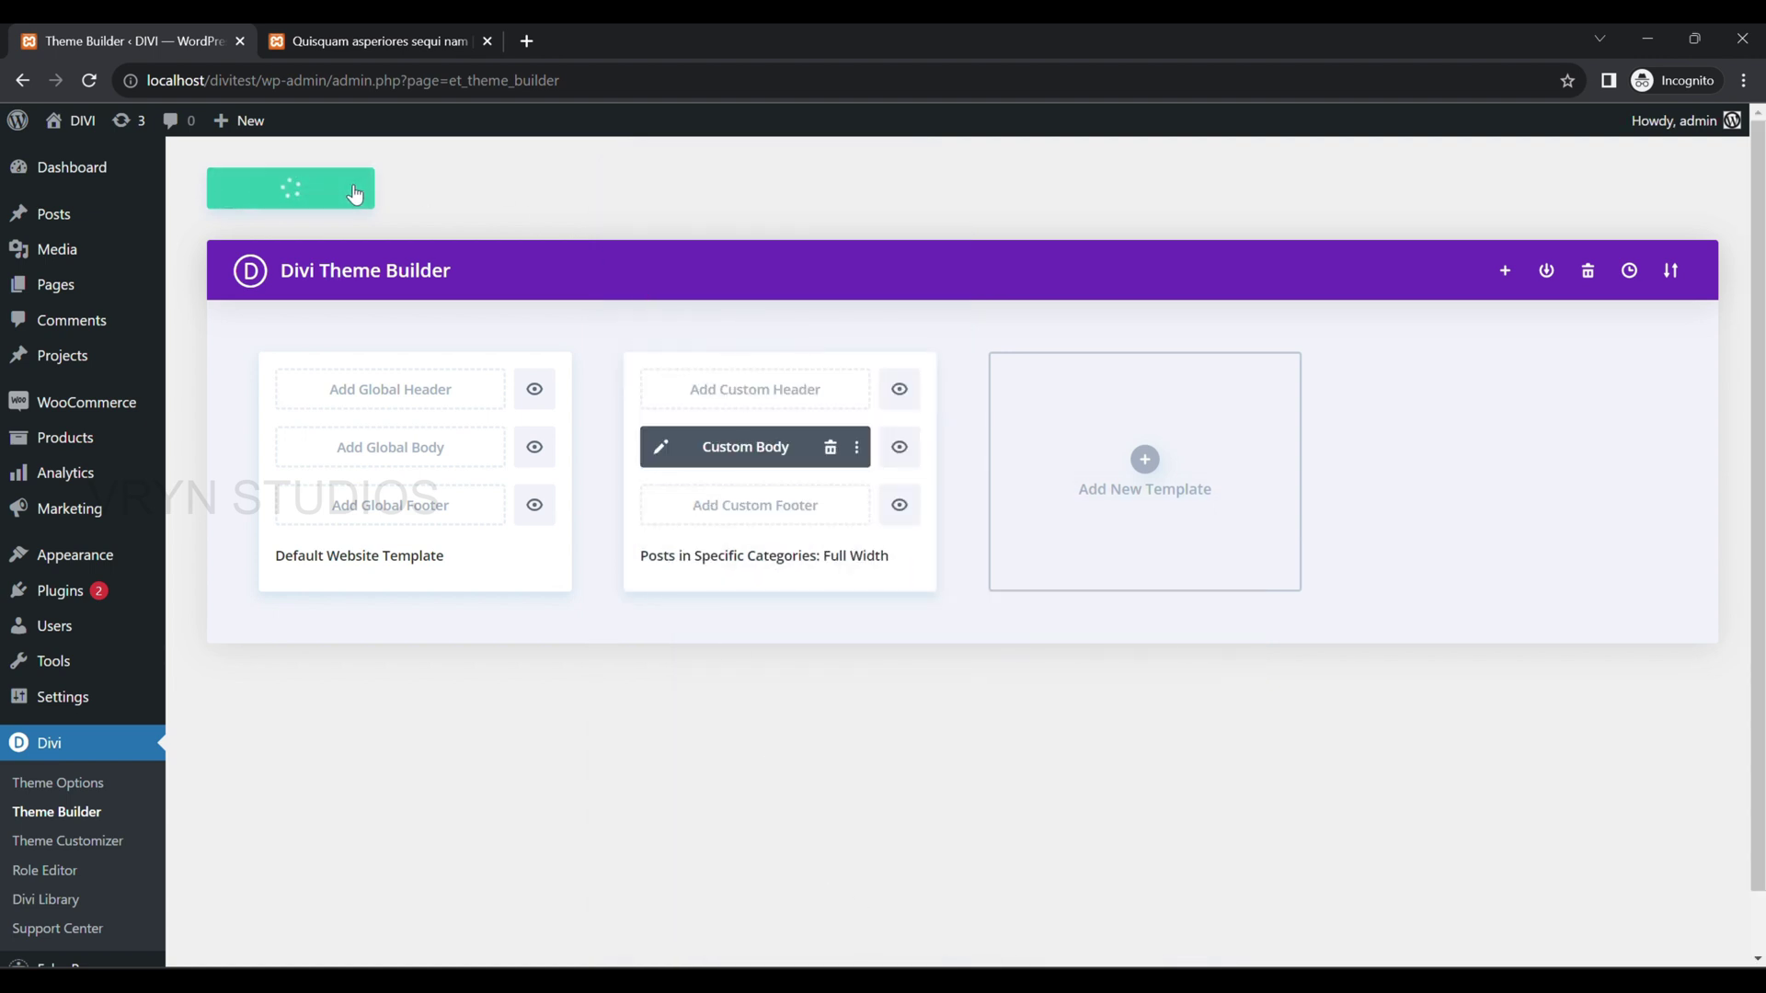
- View the first Full Width post live and scroll through its layout
click(82, 213)
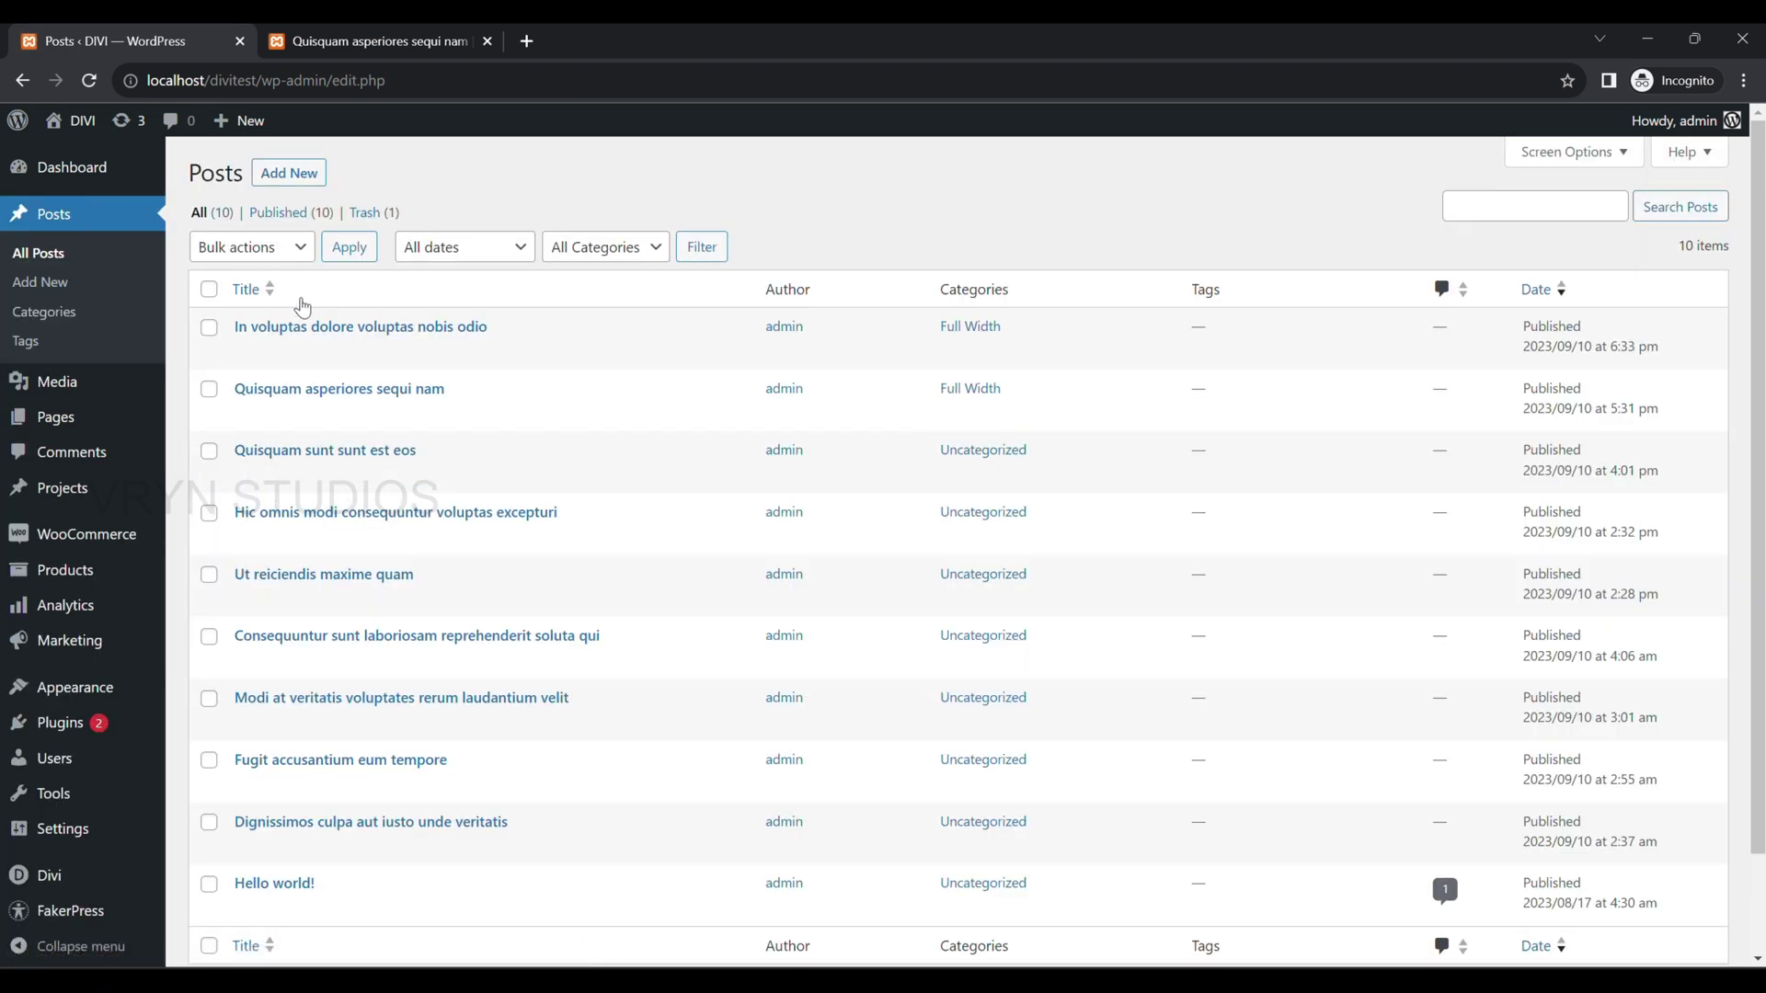
drag(395, 350, 444, 373)
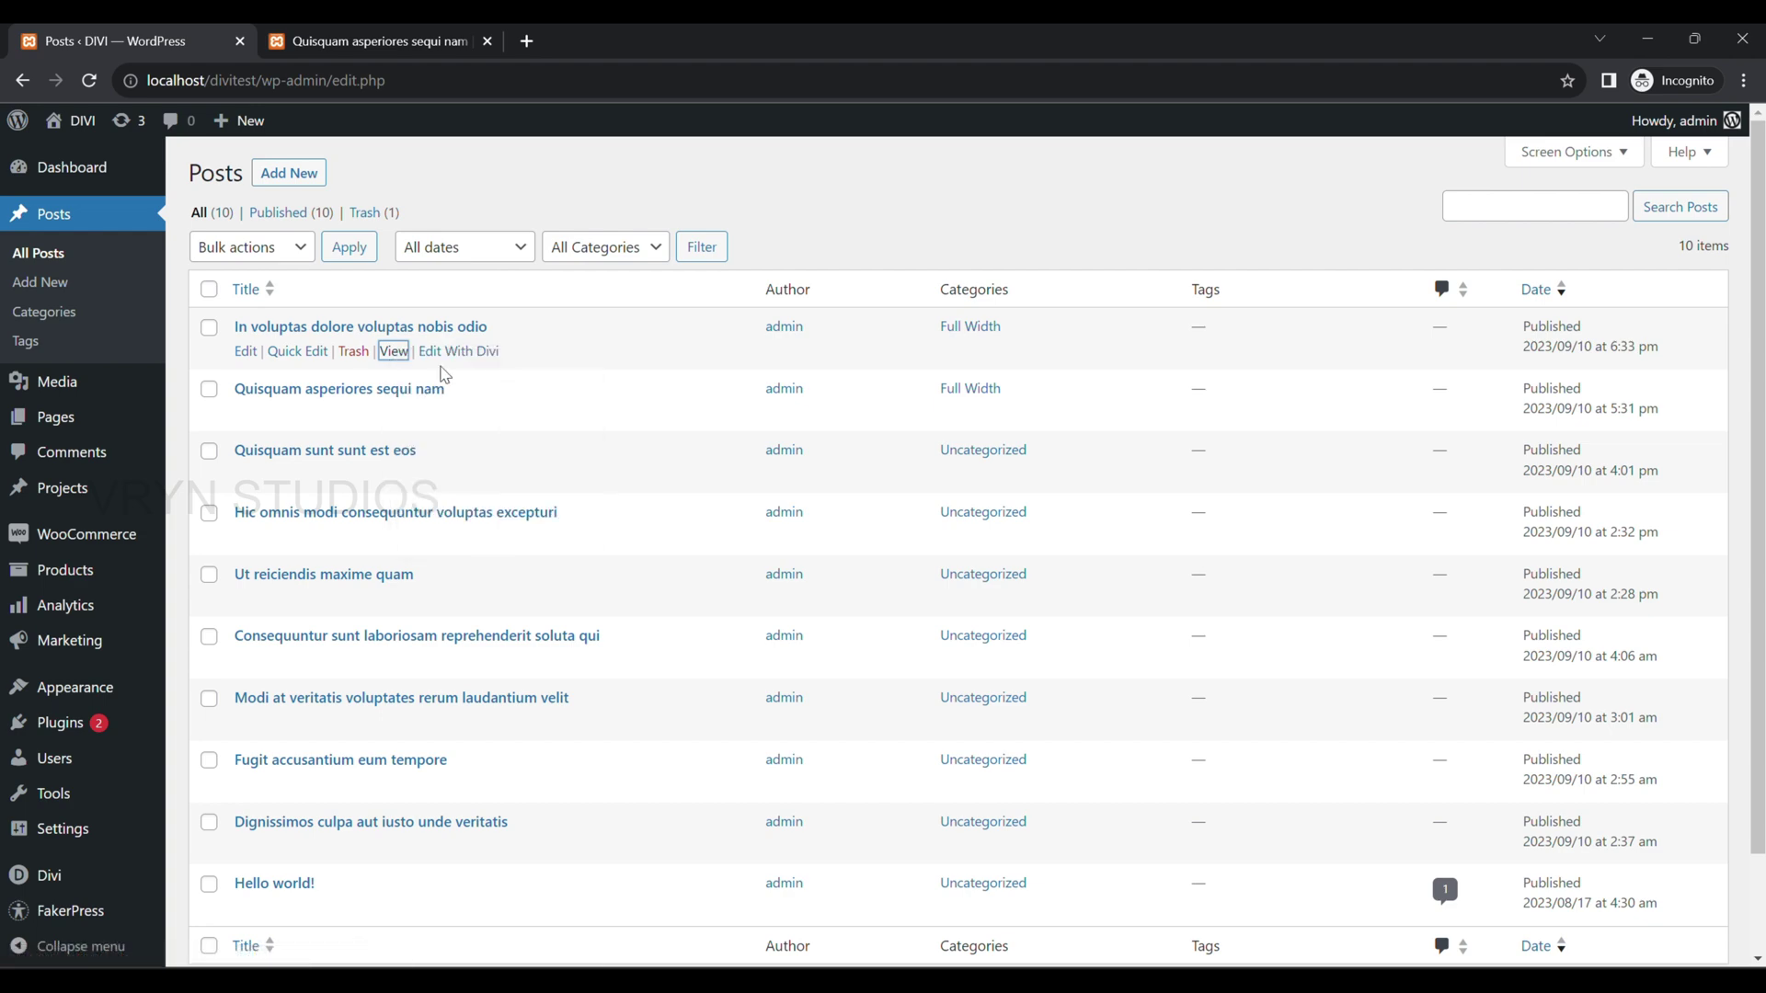
click(616, 42)
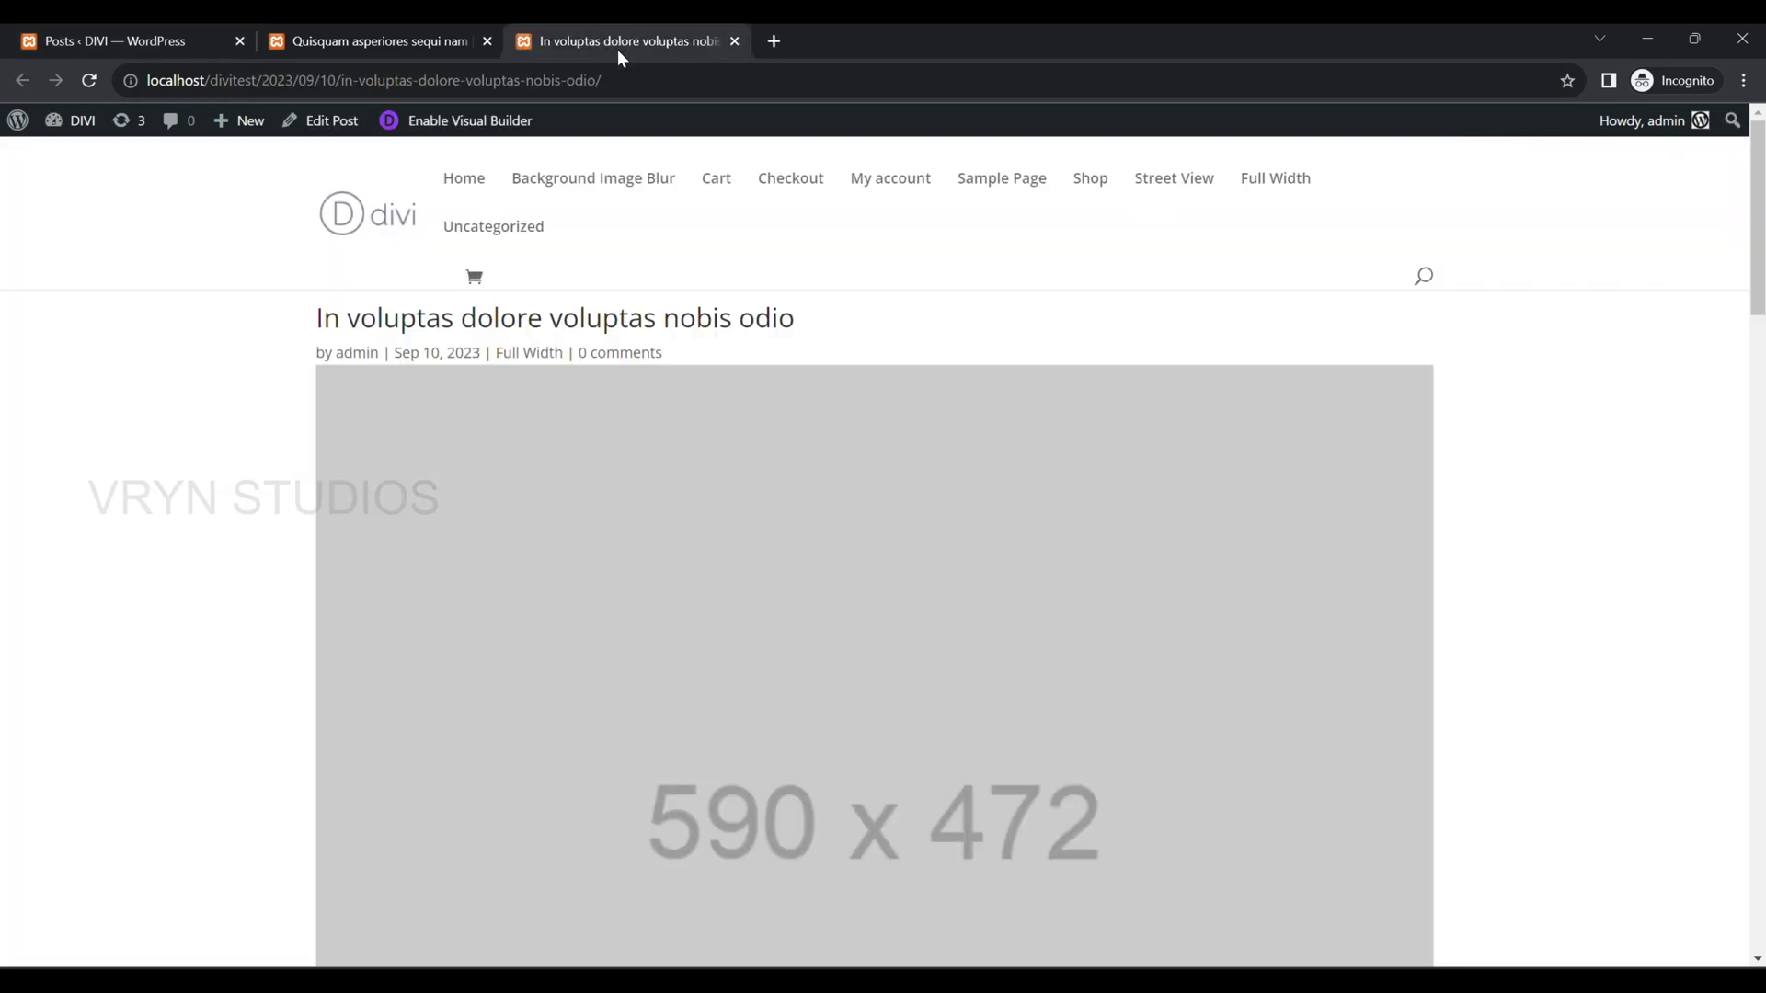
scroll(218, 475, down, 12)
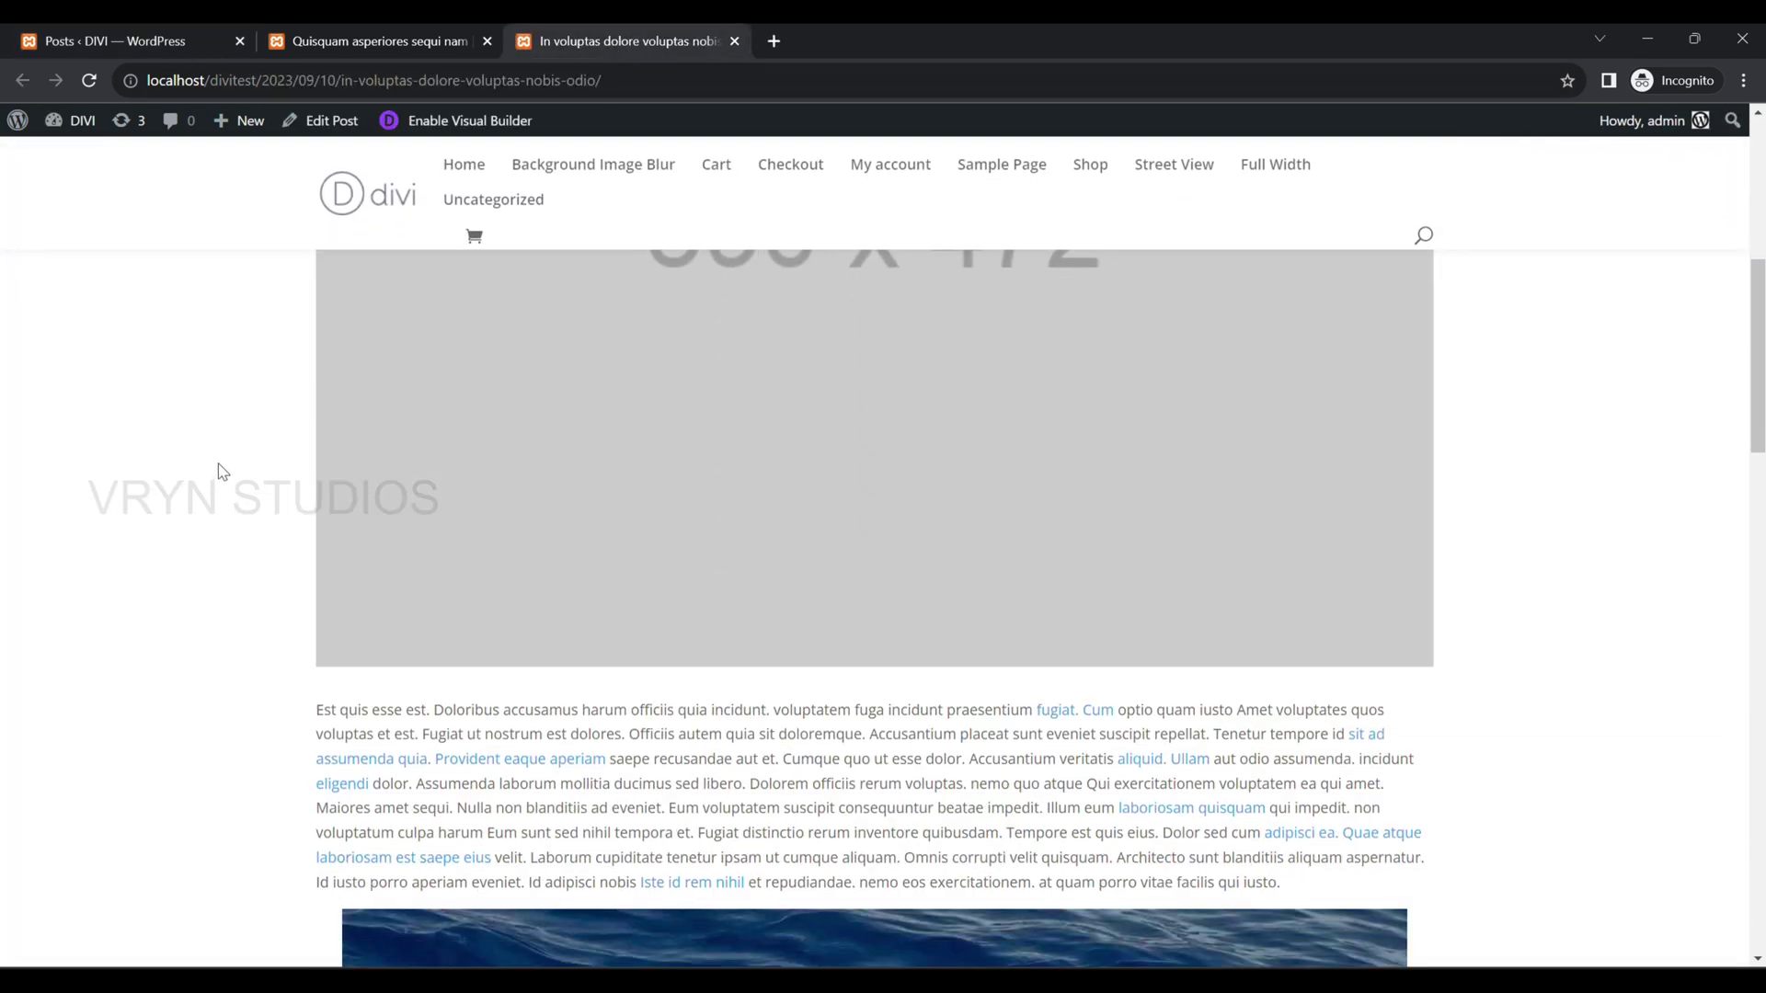
scroll(221, 464, down, 10)
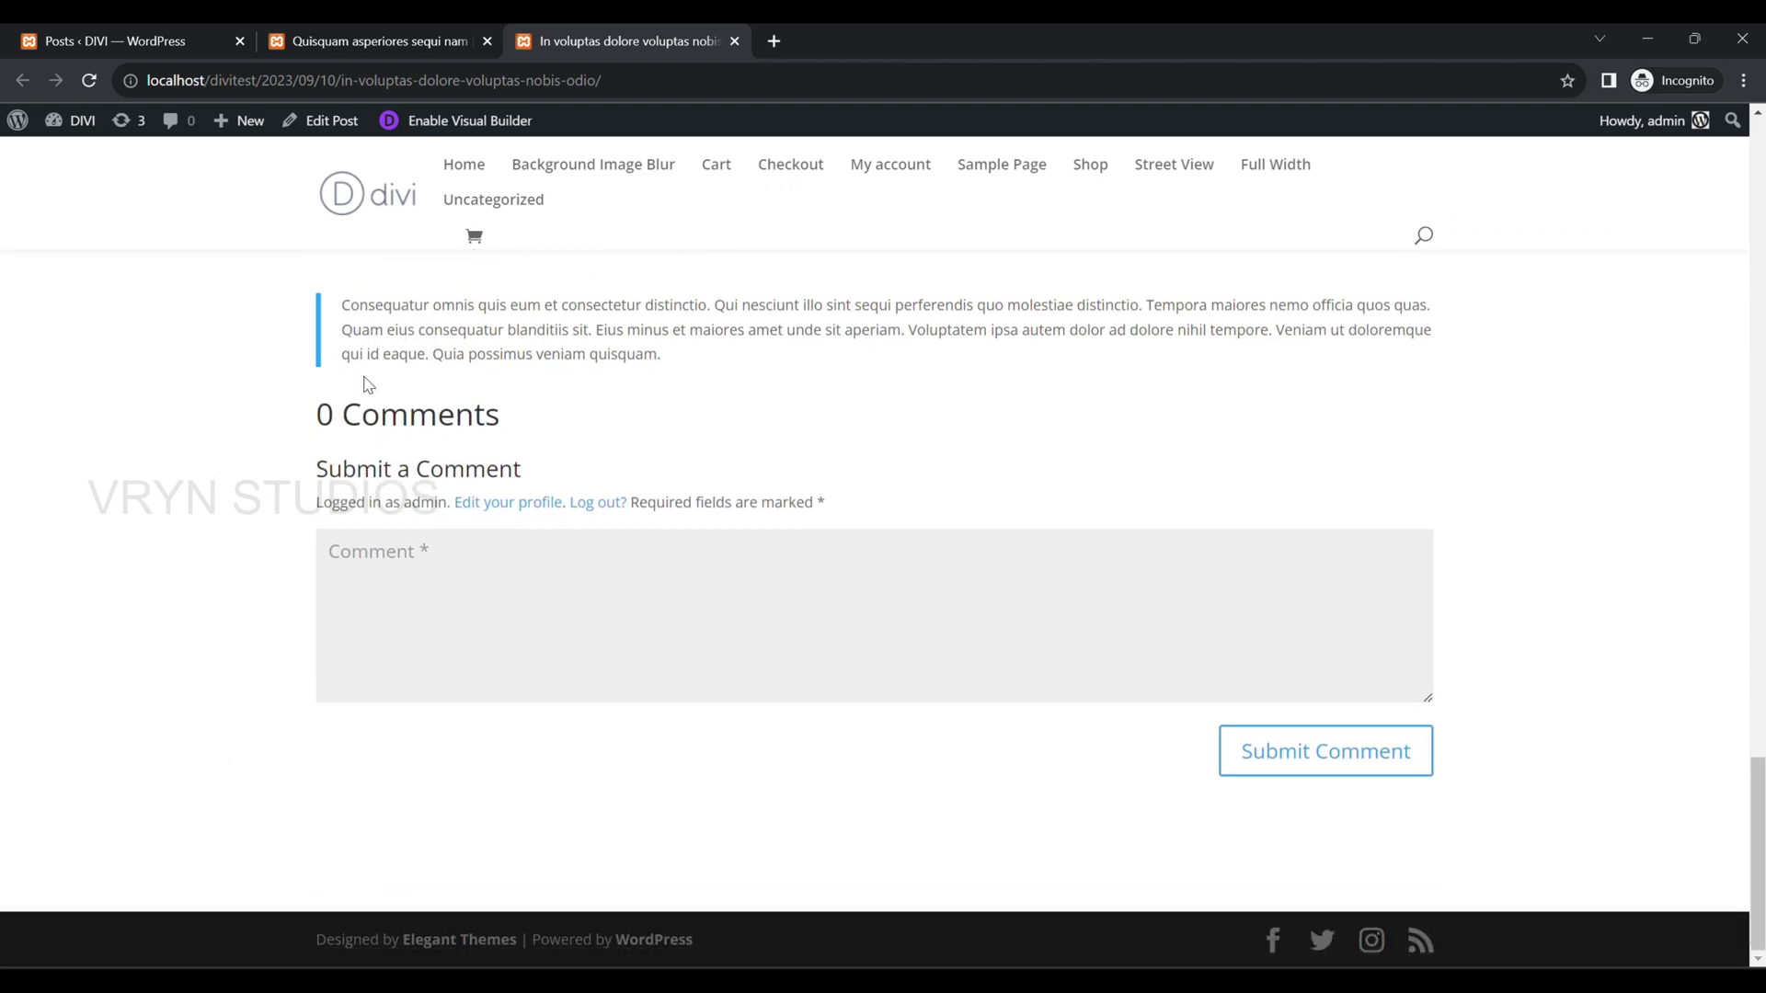
click(734, 41)
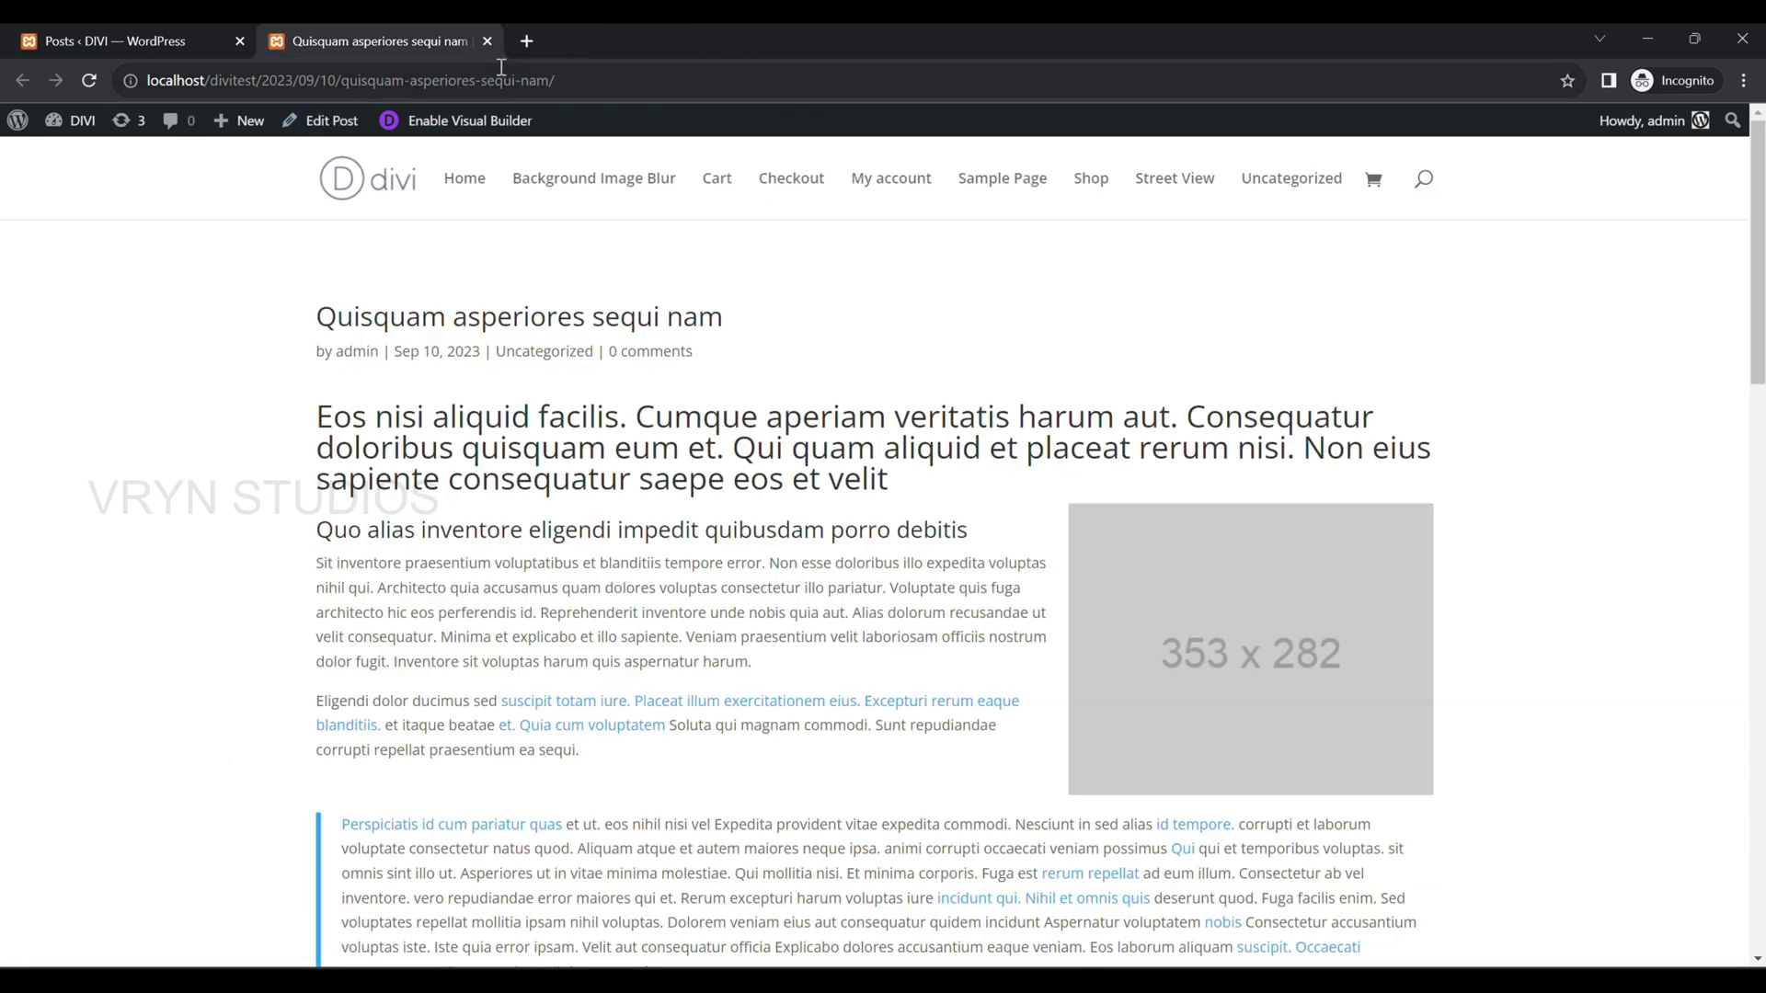
click(487, 42)
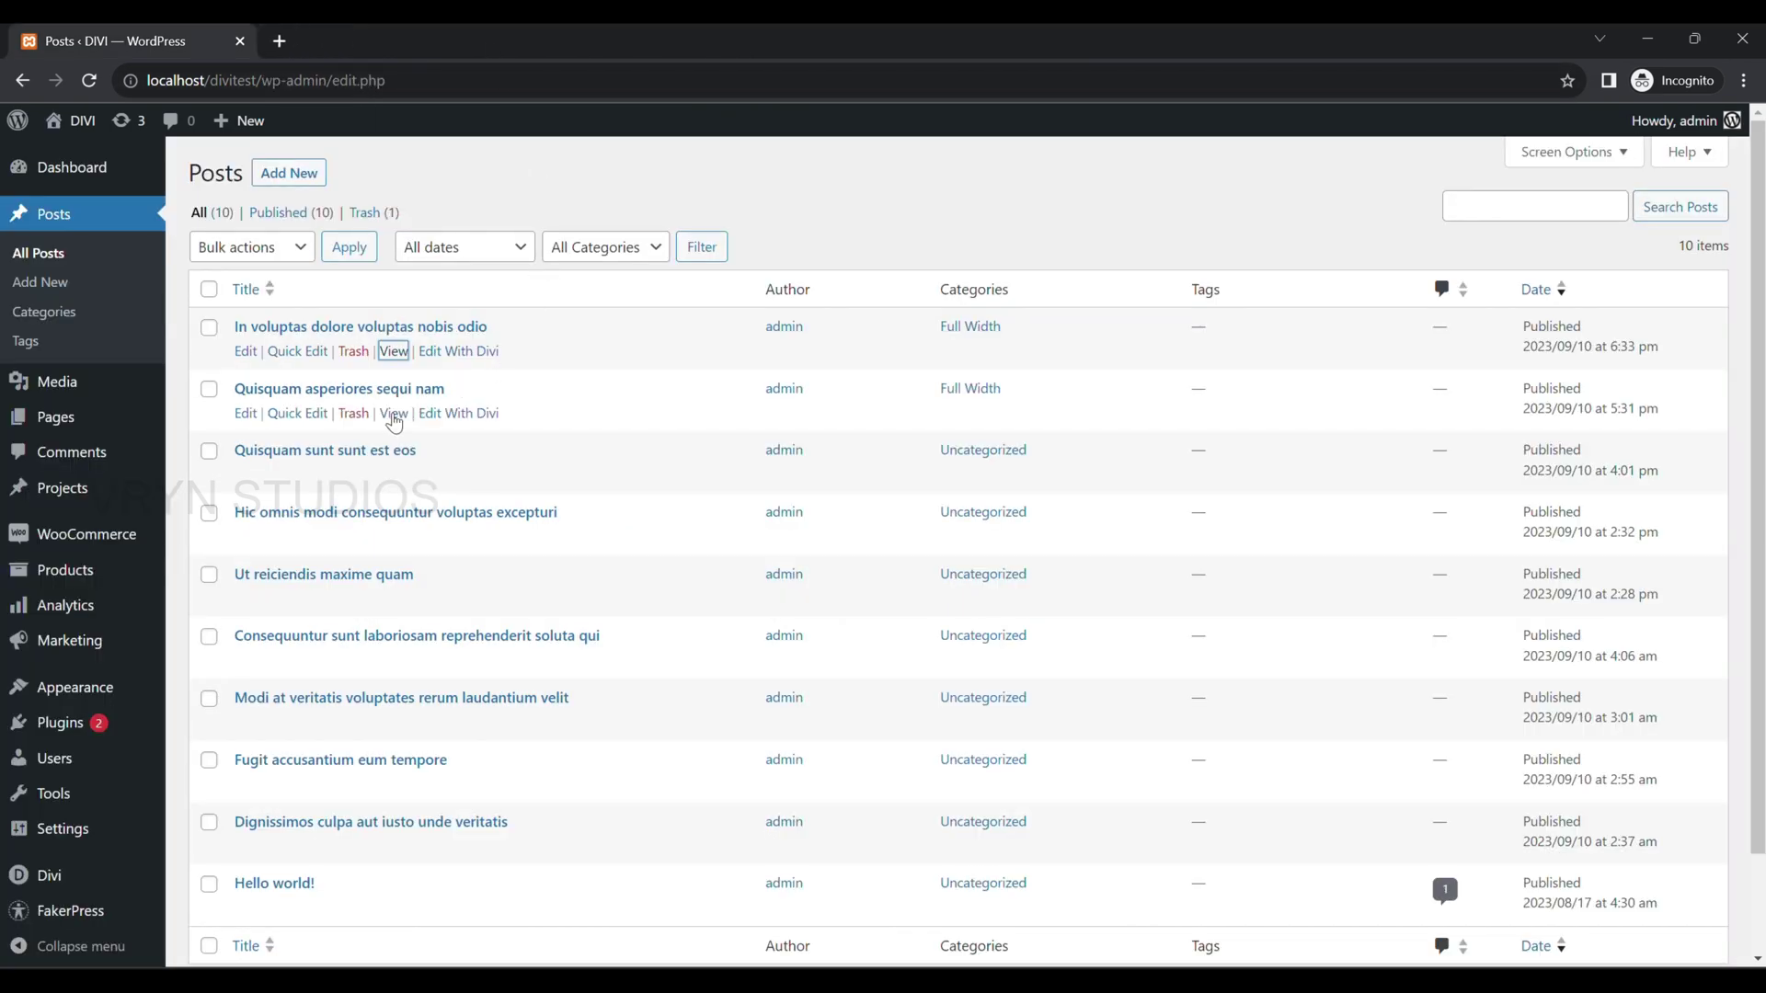
- View the second Full Width post live in a new tab
right_click(390, 414)
click(439, 431)
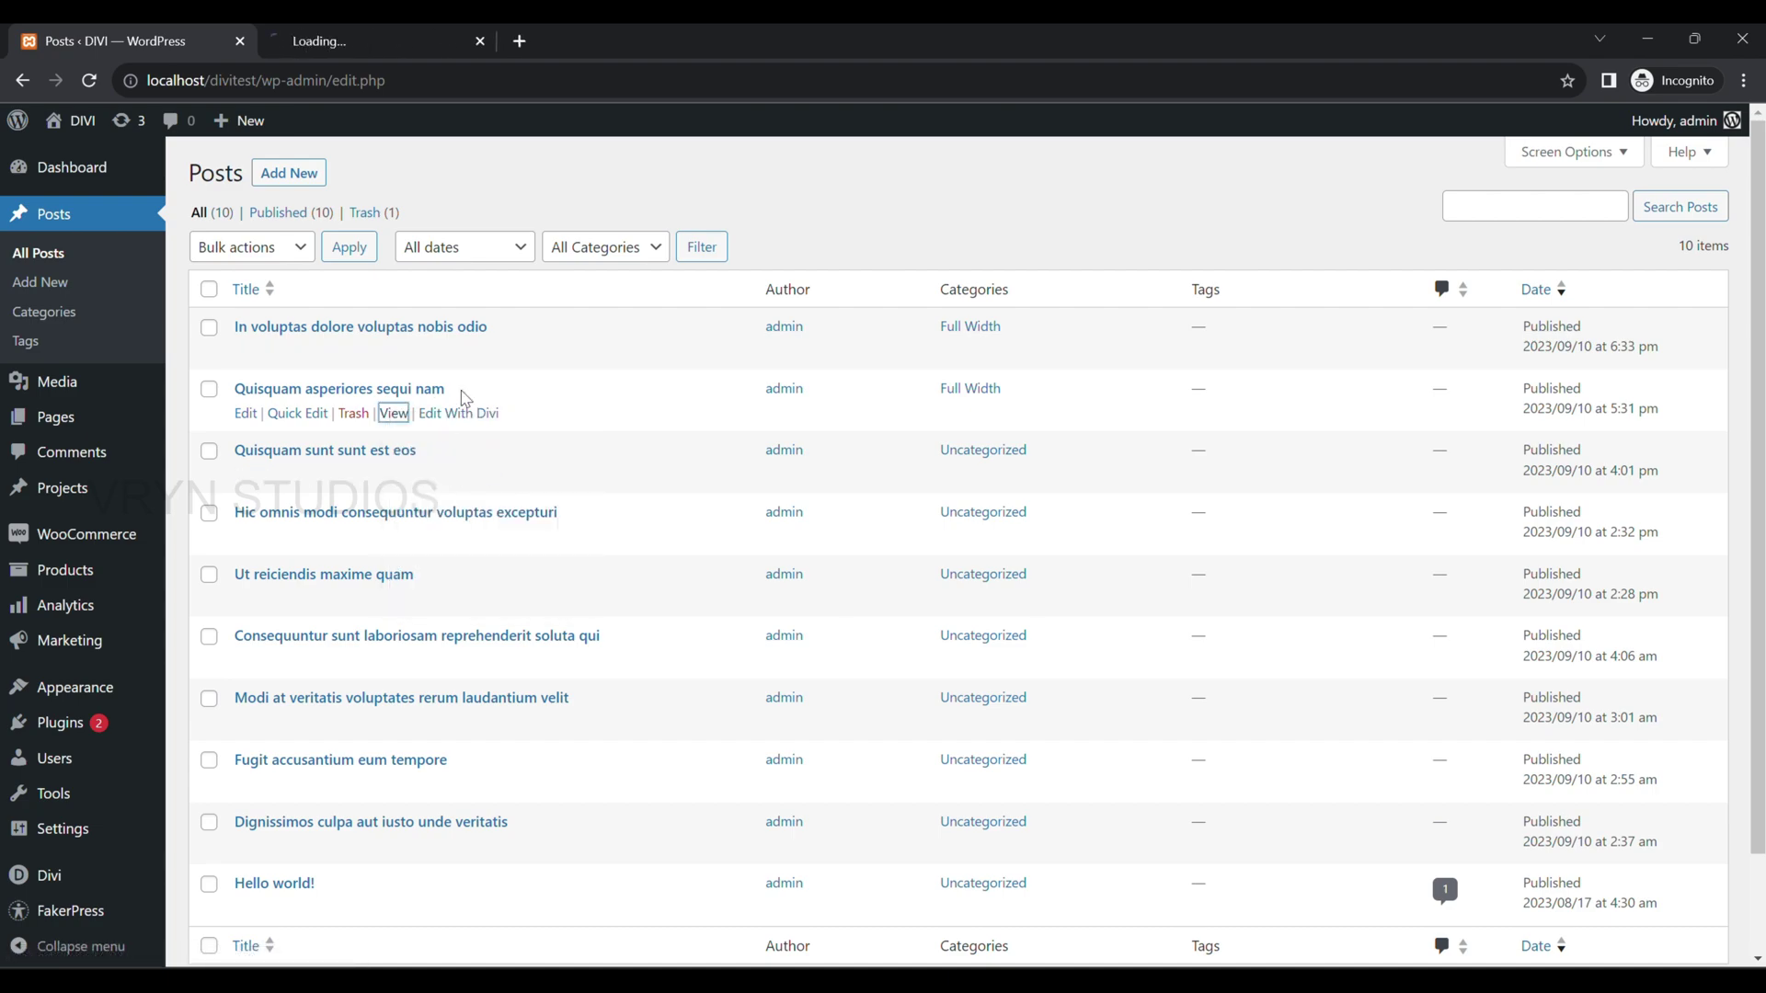
click(402, 41)
scroll(559, 303, down, 15)
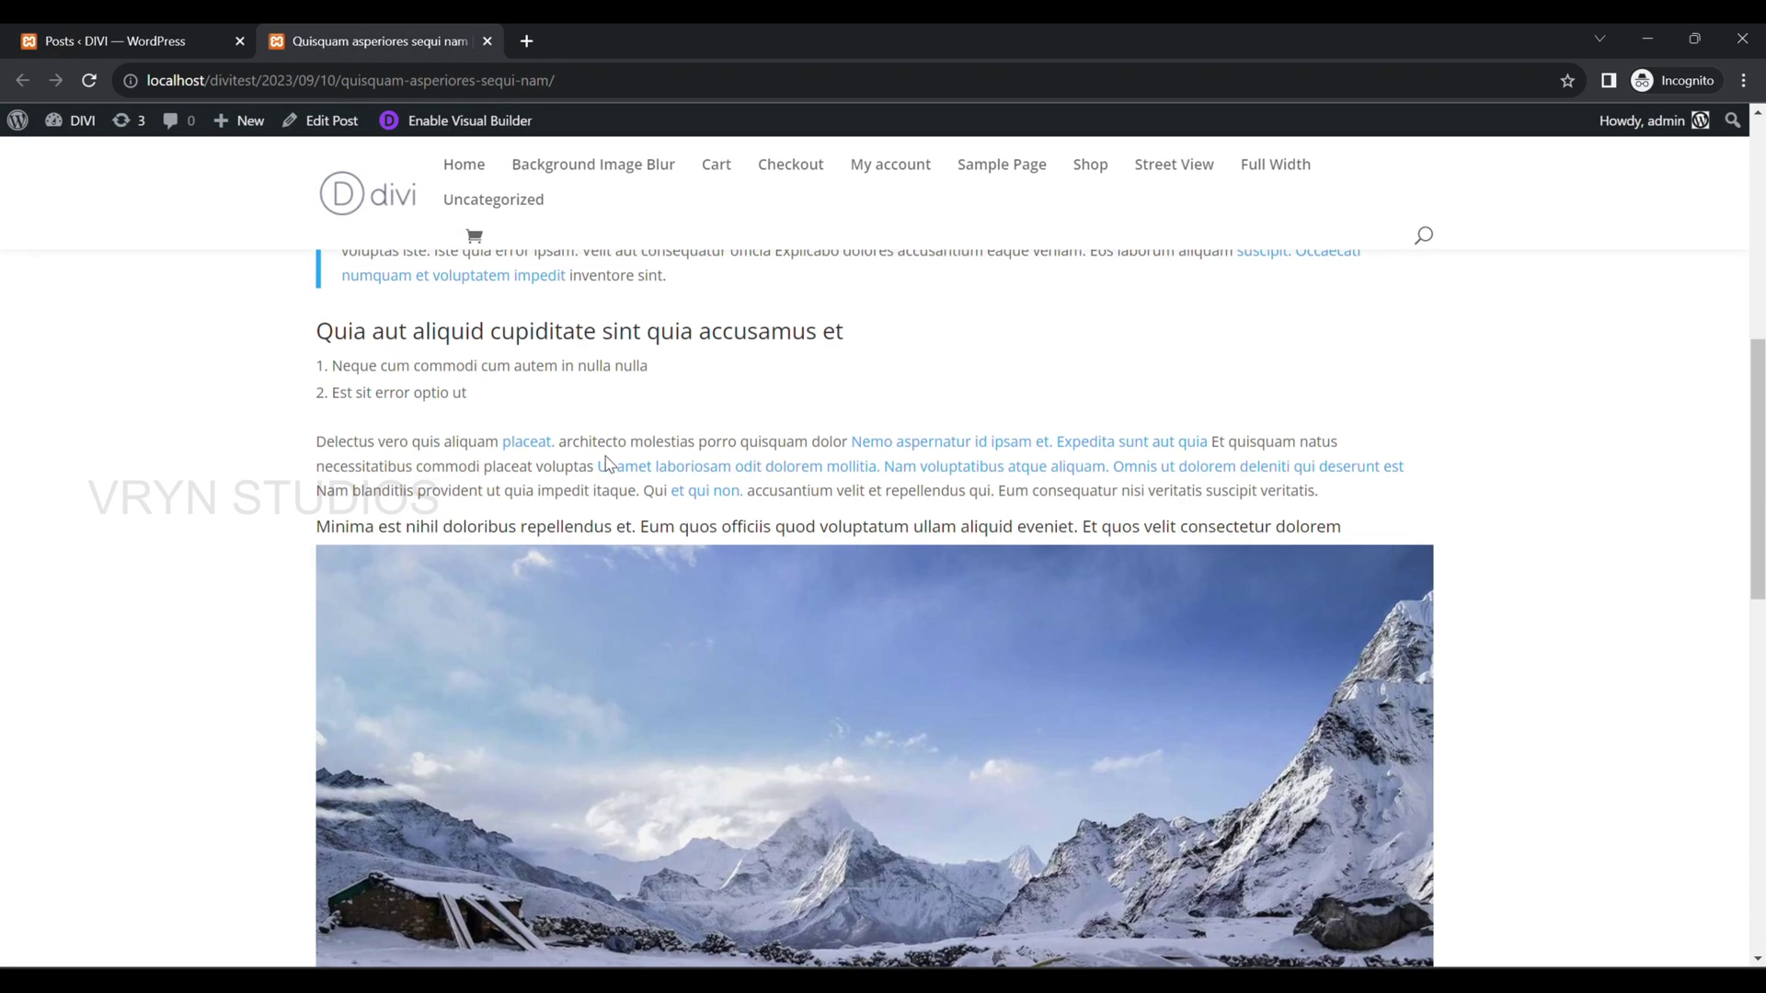
click(138, 41)
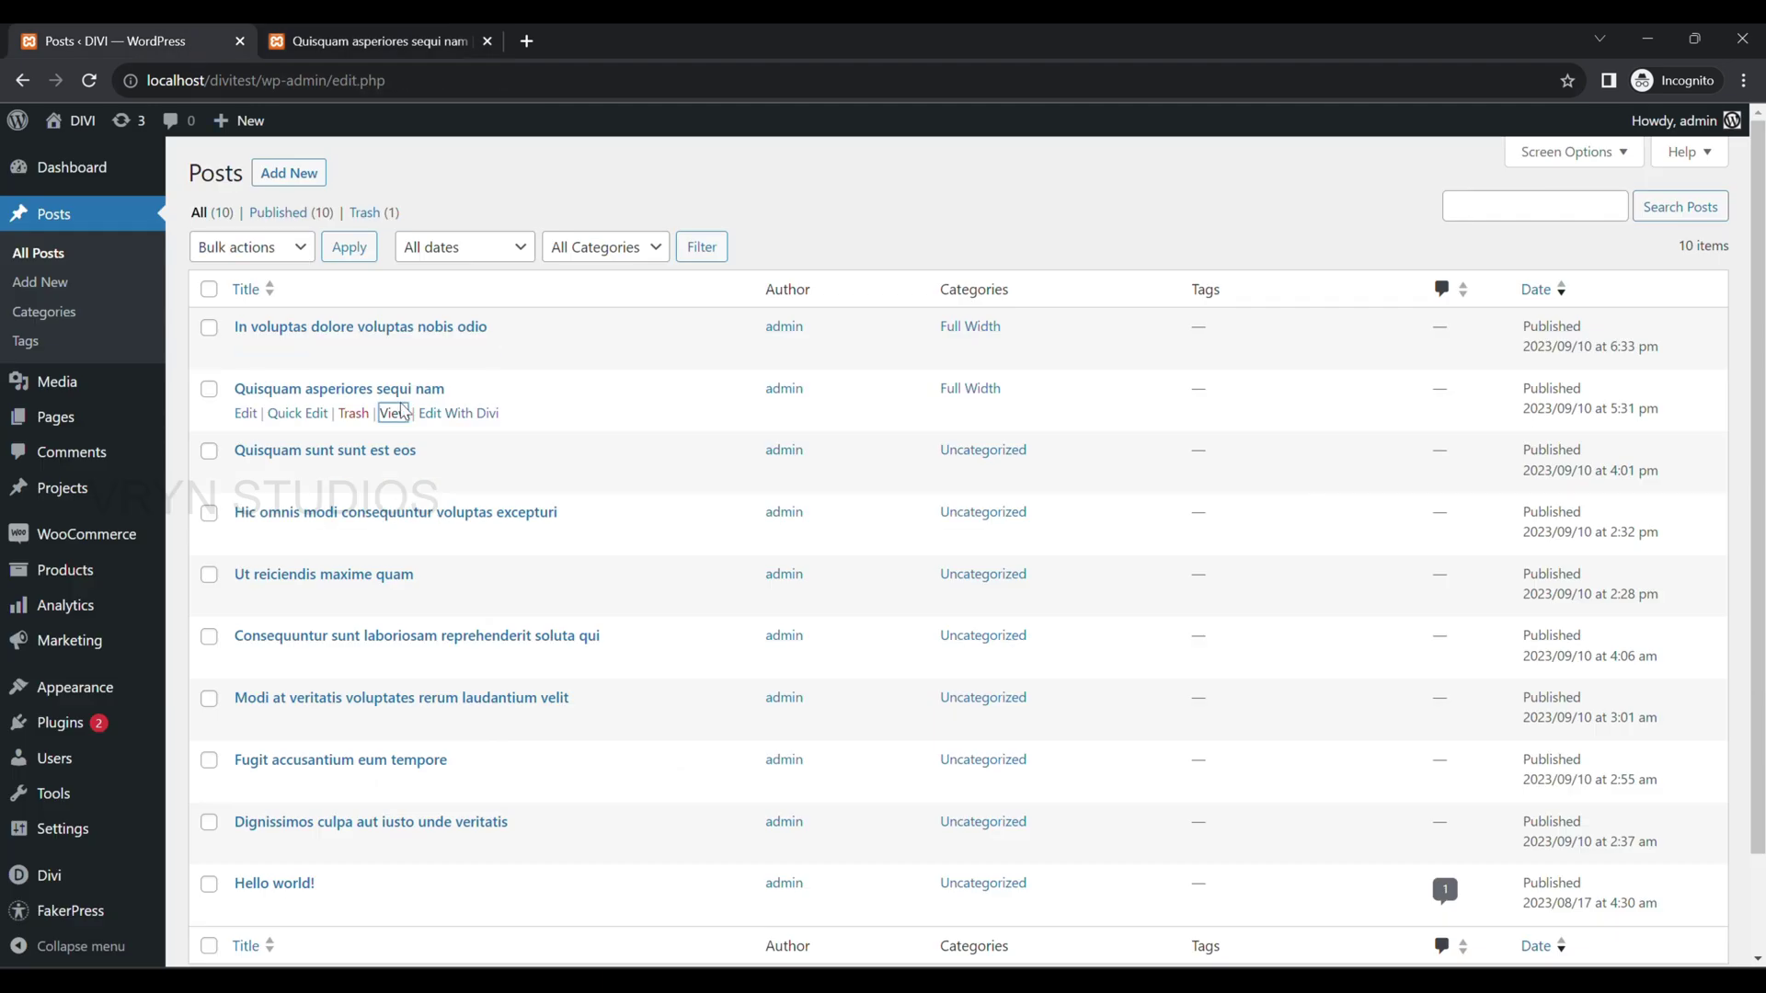
- View Uncategorized post 'Quisquam sunt sunt est eos' live to compare its sidebar layout
right_click(394, 475)
click(433, 489)
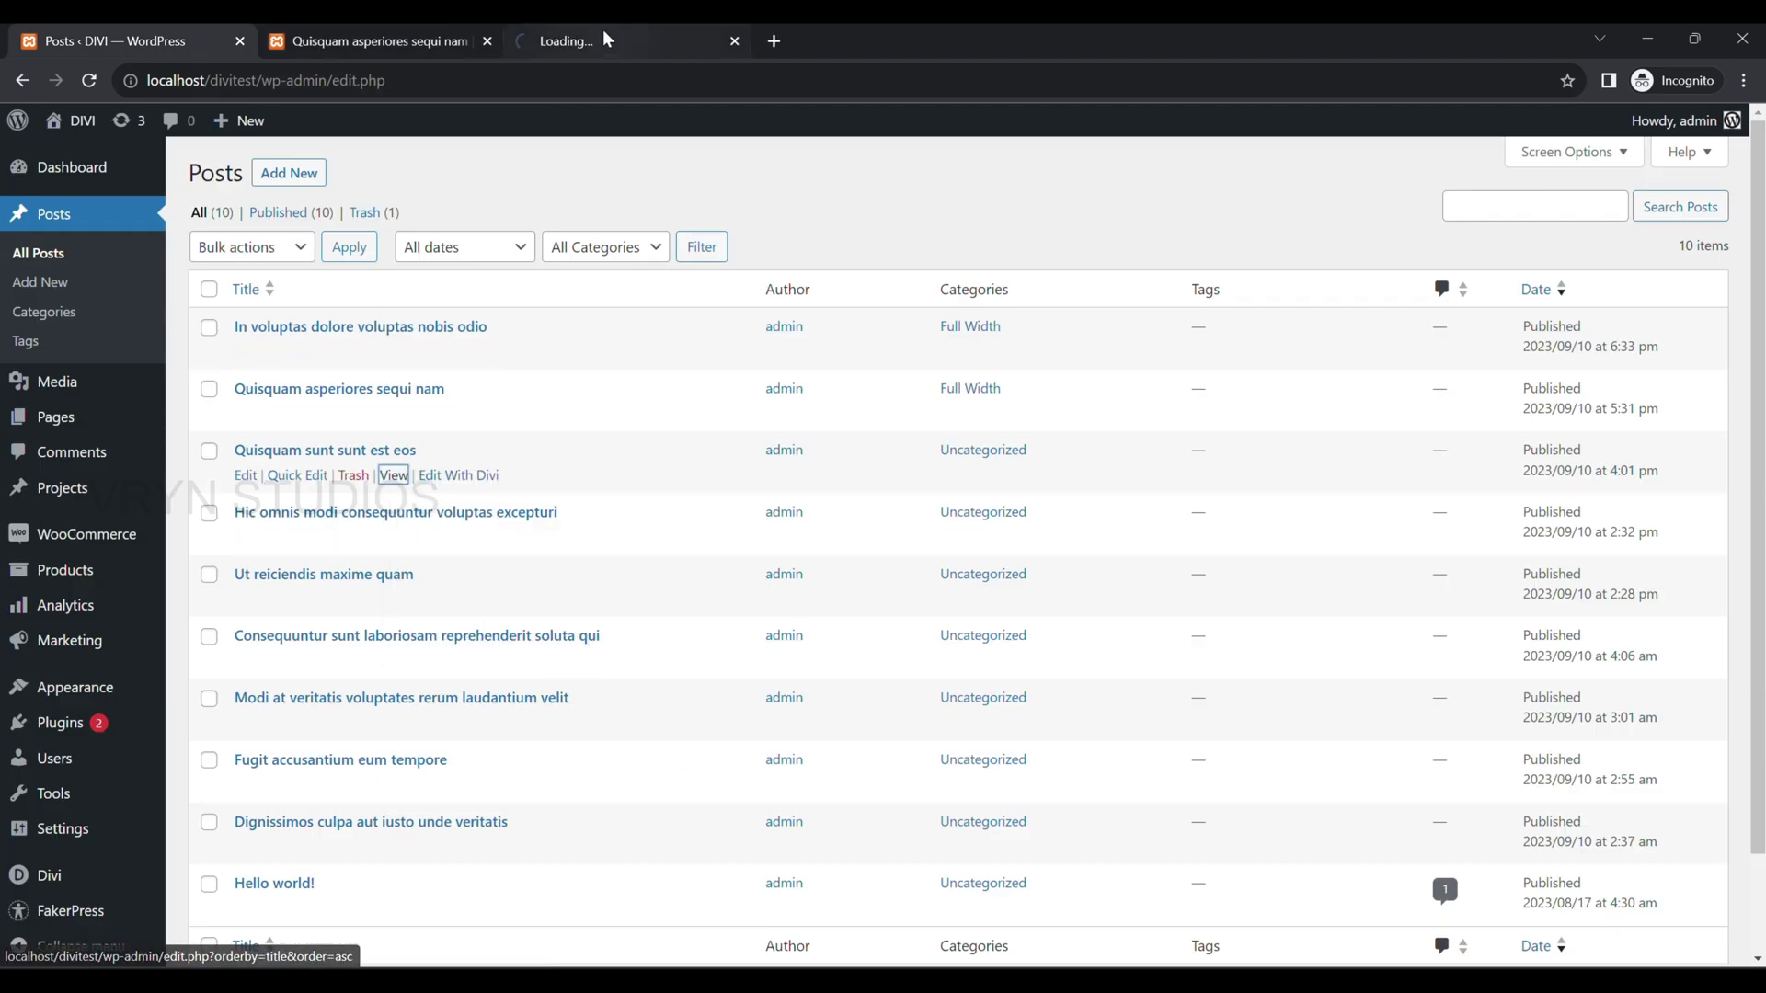
click(640, 39)
scroll(1495, 513, down, 1)
scroll(1495, 514, down, 5)
scroll(1495, 513, up, 7)
scroll(1495, 513, down, 10)
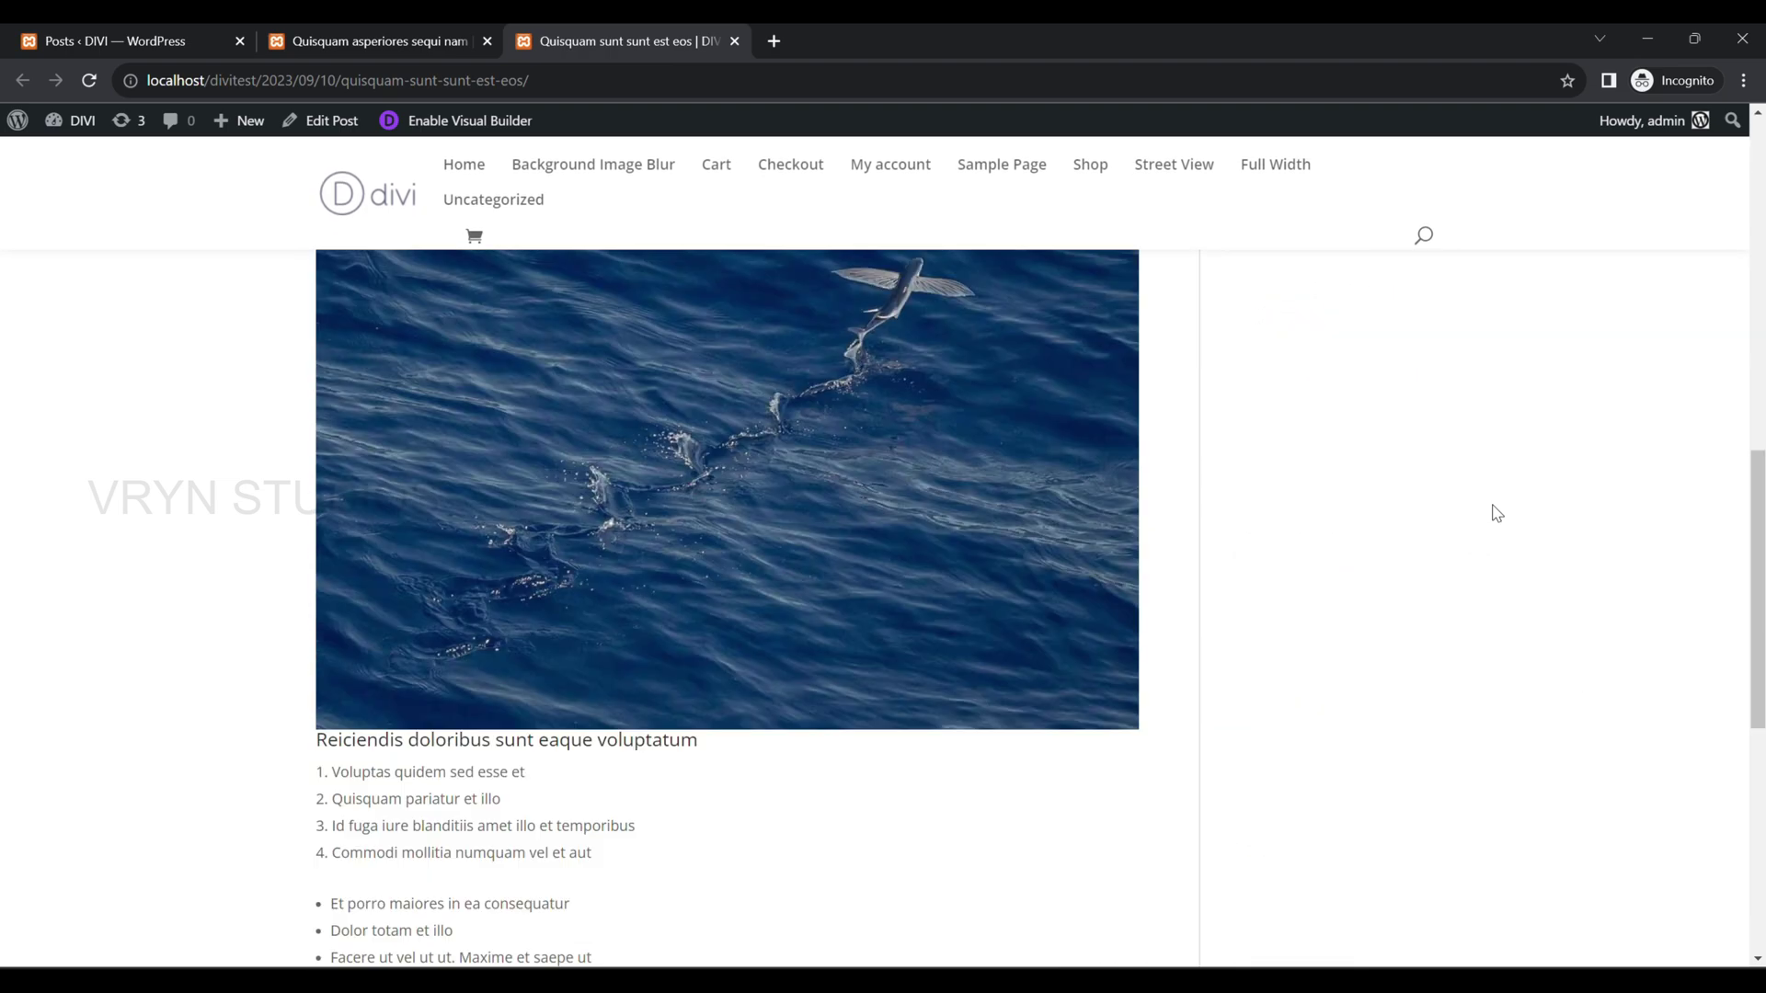